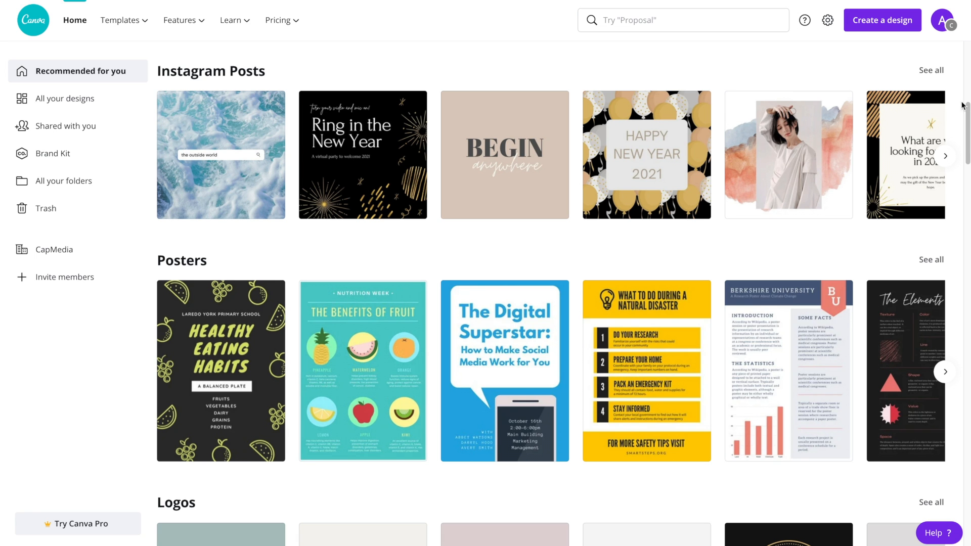
# Browse the Instagram Story templates, then change the search to 'instagram reels' and open Instagram Reels Videos
pyautogui.moveTo(962, 112); pyautogui.dragTo(951, 223)
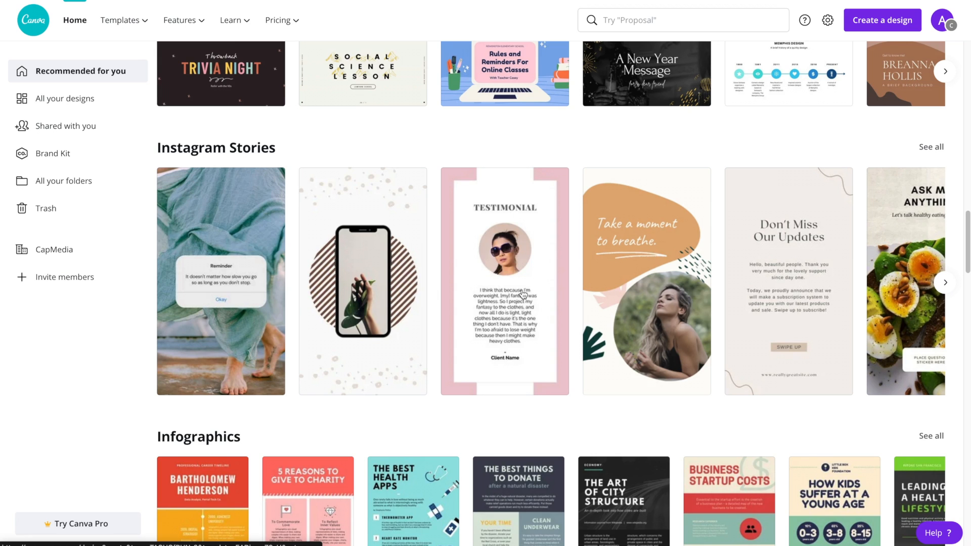
pyautogui.moveTo(129, 25)
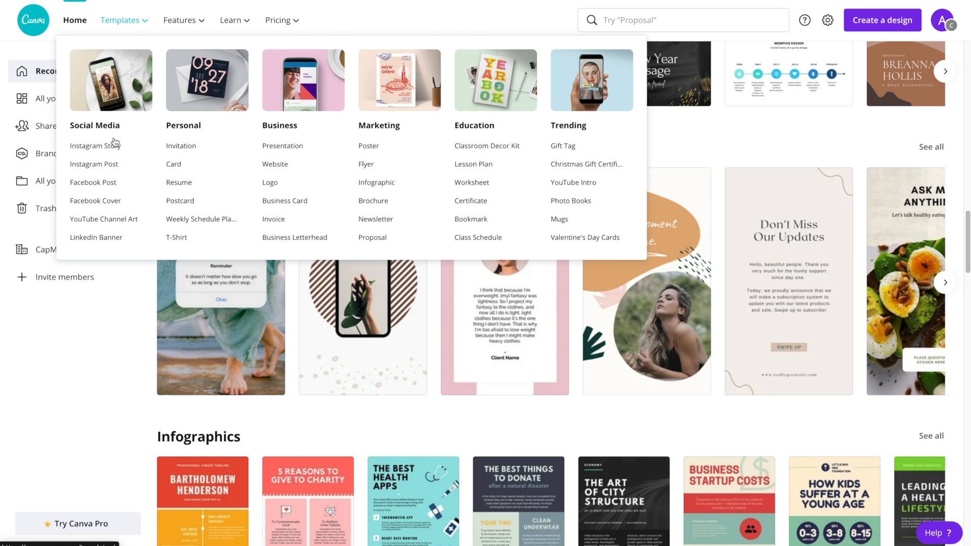
pyautogui.click(102, 146)
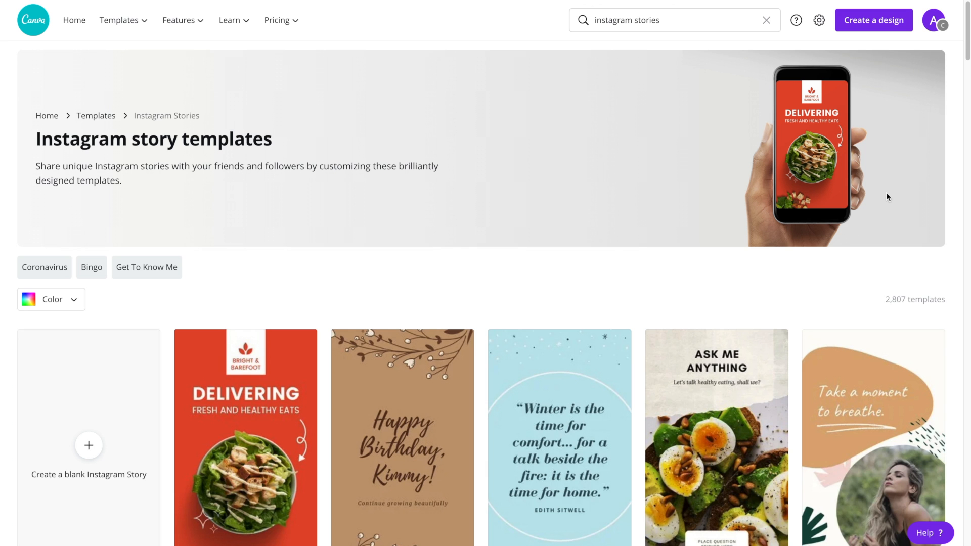
pyautogui.moveTo(968, 32); pyautogui.dragTo(961, 60)
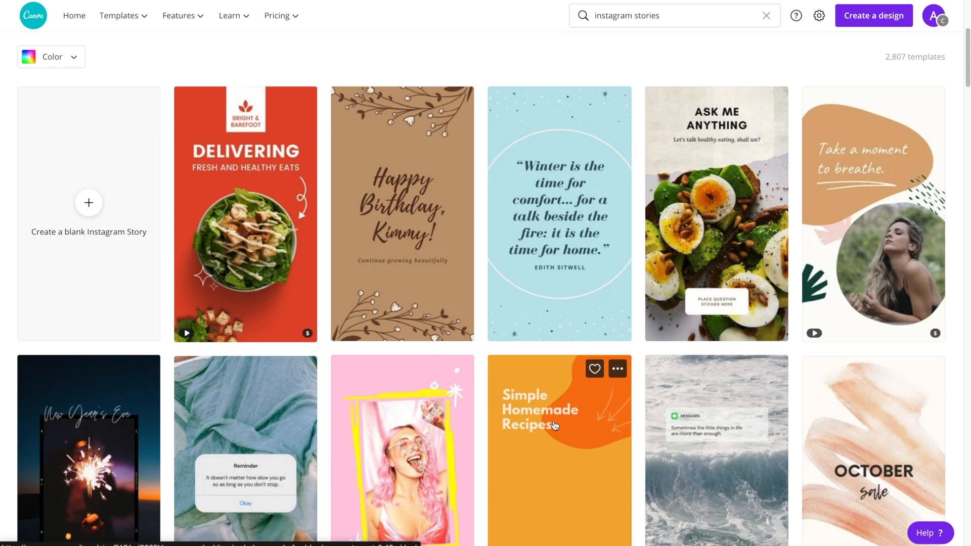
pyautogui.scroll(-3, 555, 427)
pyautogui.scroll(-3, 555, 426)
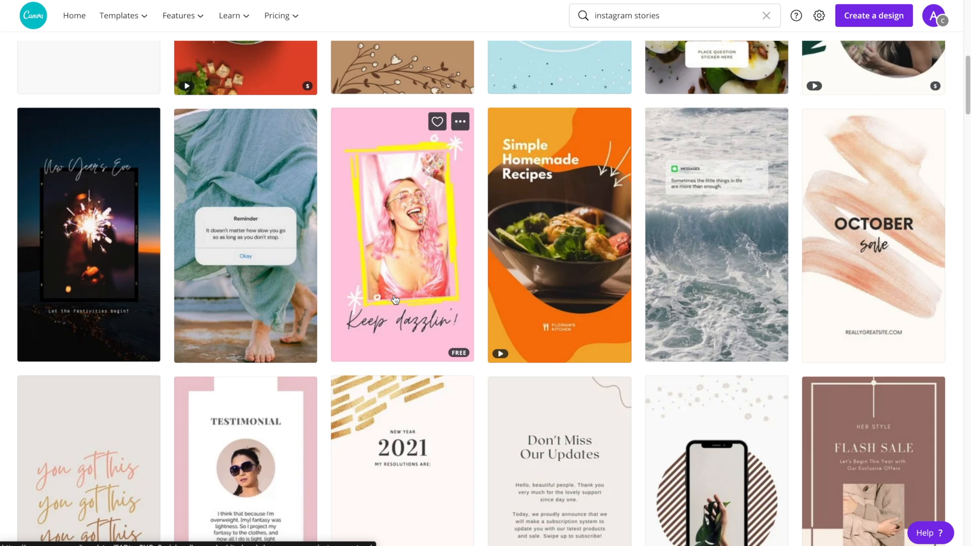
pyautogui.doubleClick(670, 16)
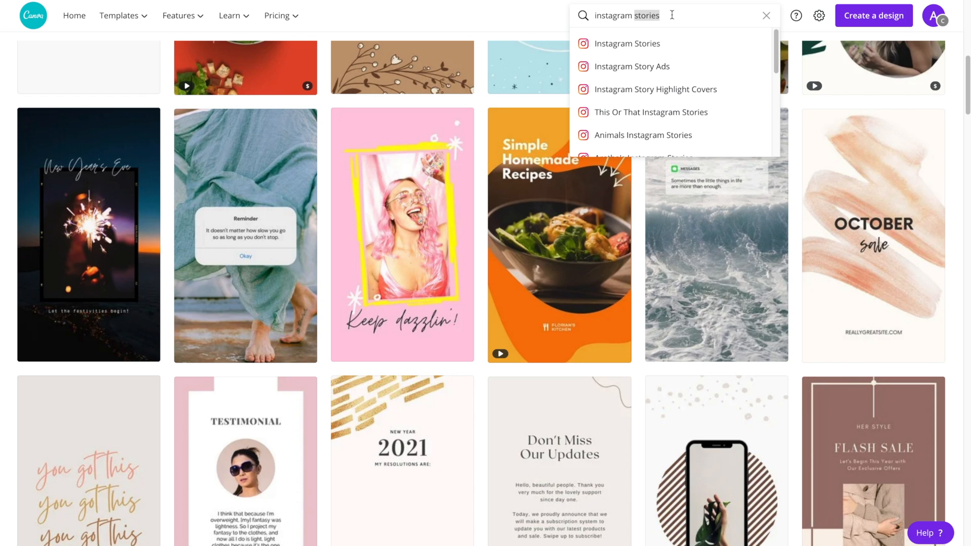
pyautogui.write('reel')
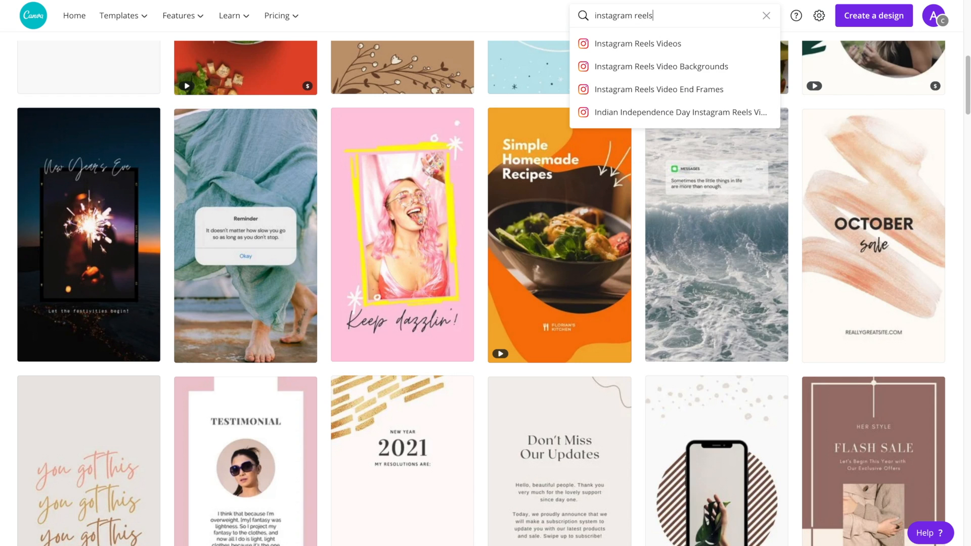
pyautogui.write('s')
pyautogui.click(692, 36)
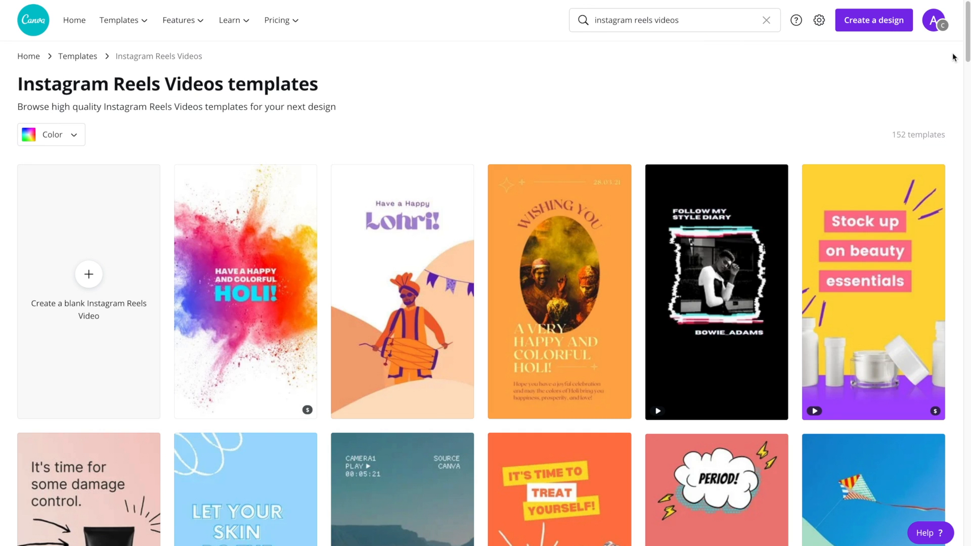
pyautogui.scroll(-2, 966, 53)
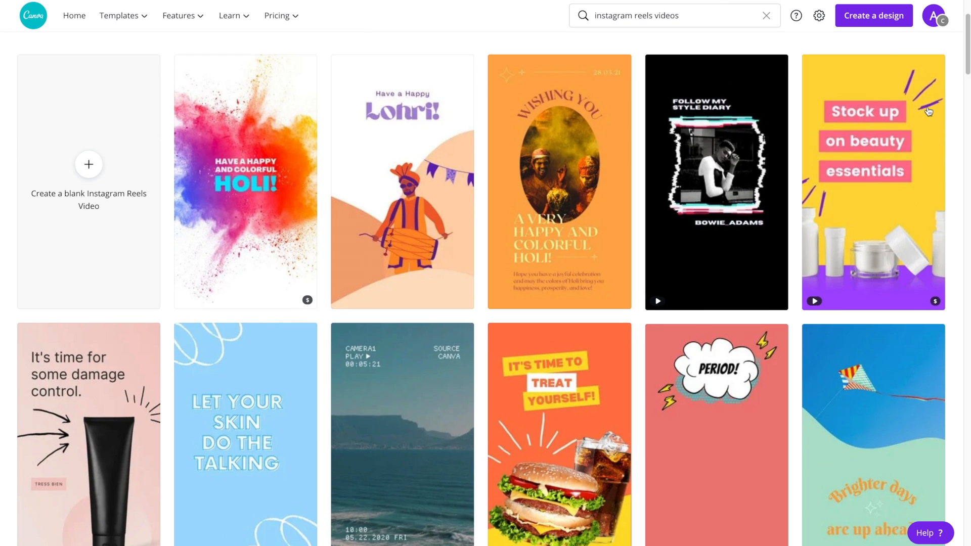
pyautogui.moveTo(713, 205)
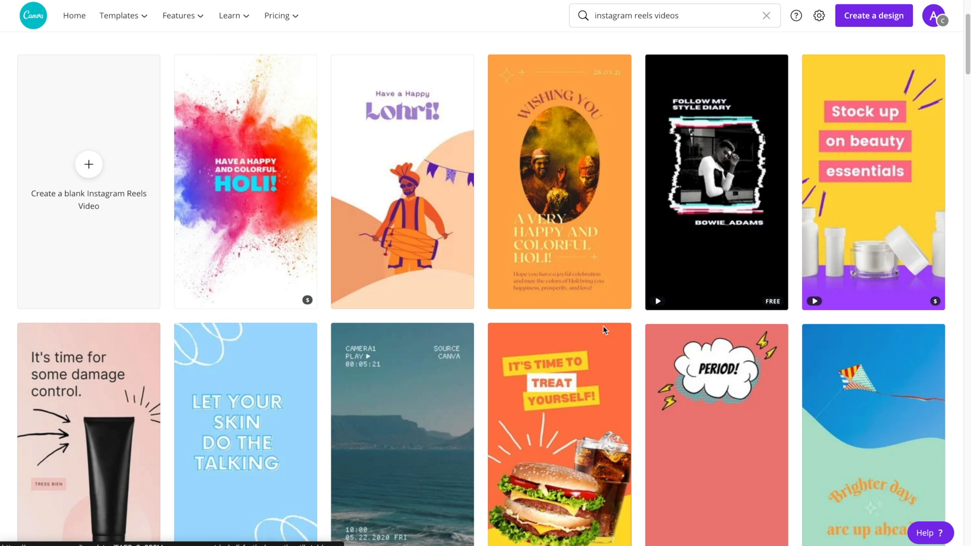
pyautogui.moveTo(575, 385)
pyautogui.scroll(-3, 575, 386)
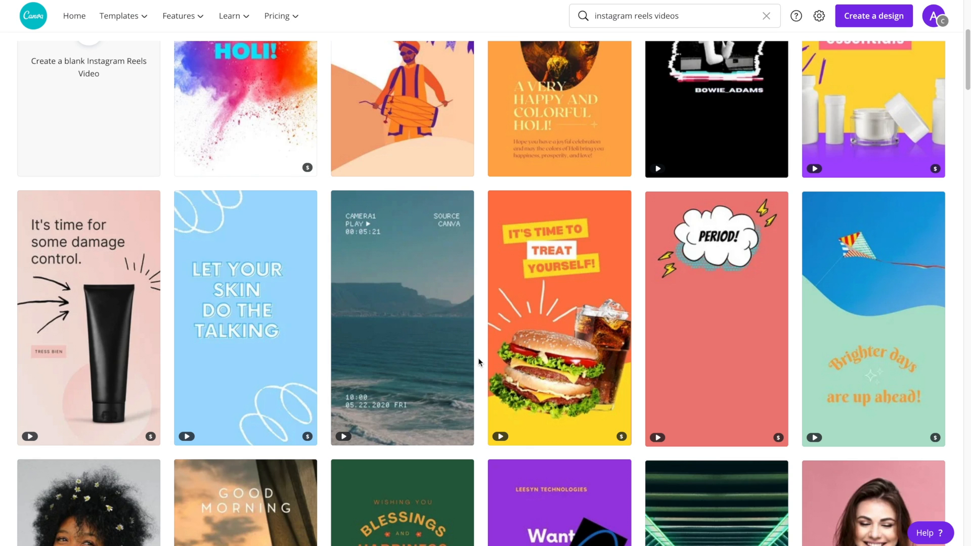
pyautogui.moveTo(540, 355)
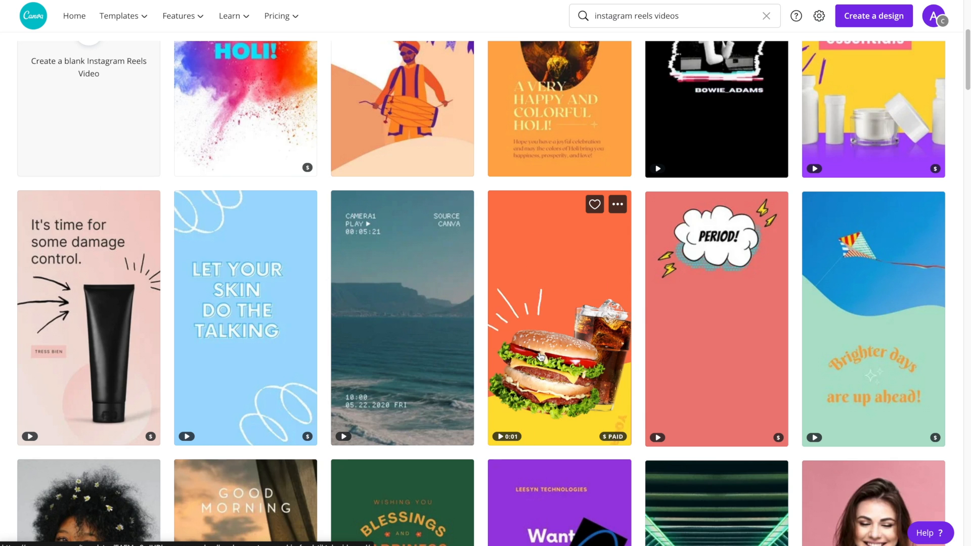
pyautogui.moveTo(421, 357)
pyautogui.moveTo(239, 357)
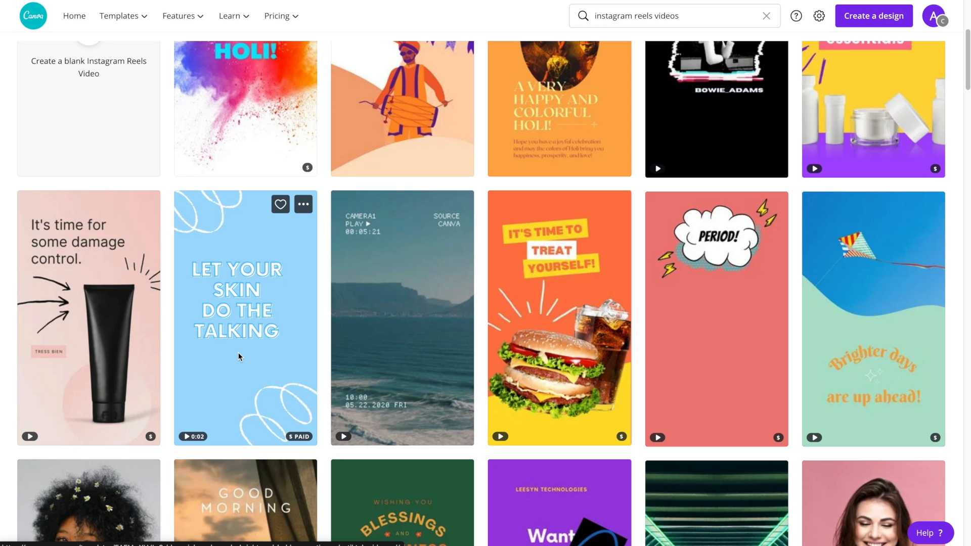
pyautogui.moveTo(114, 348)
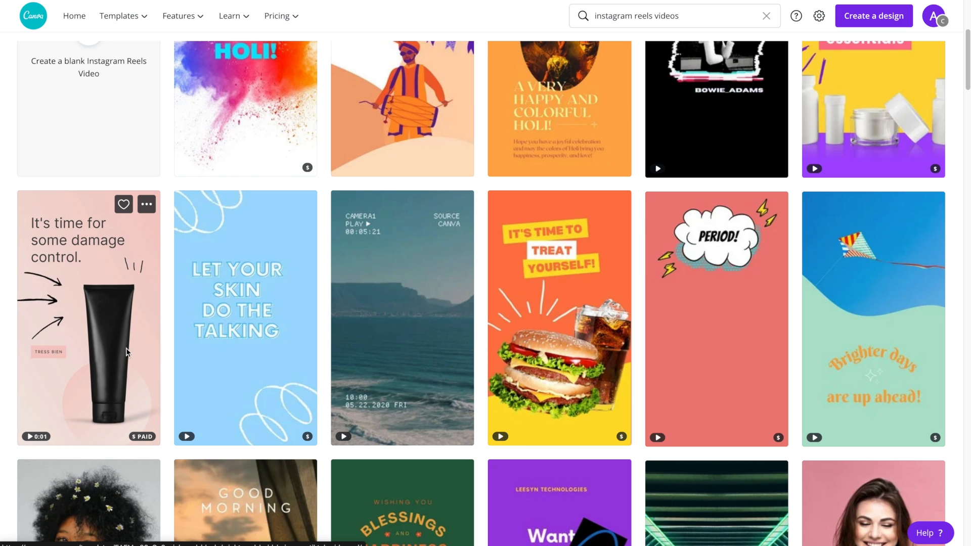
pyautogui.moveTo(966, 75); pyautogui.dragTo(957, 146)
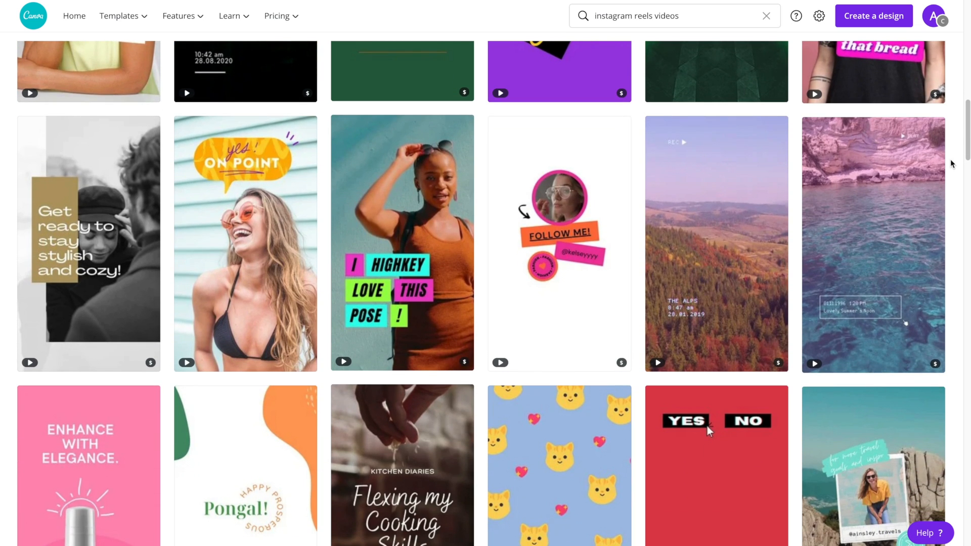
pyautogui.scroll(1, 953, 162)
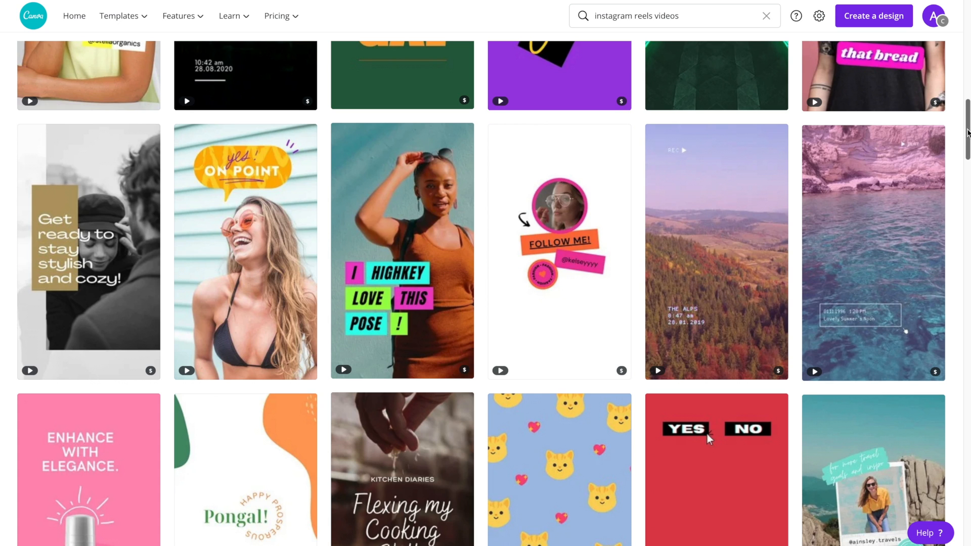
pyautogui.moveTo(968, 133); pyautogui.dragTo(966, 189)
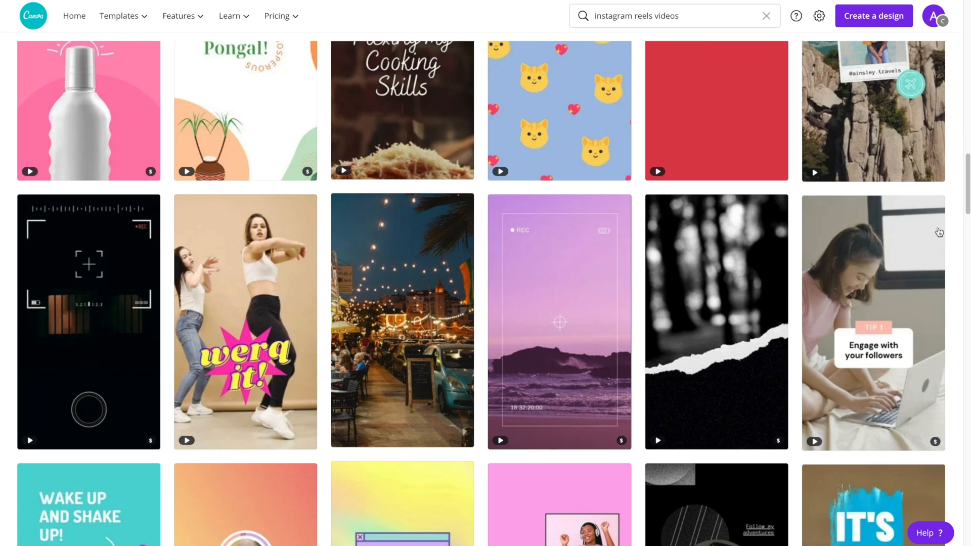
# Start a new video design from the 'Engage with your followers' Pink and White Textboxes template
pyautogui.click(884, 380)
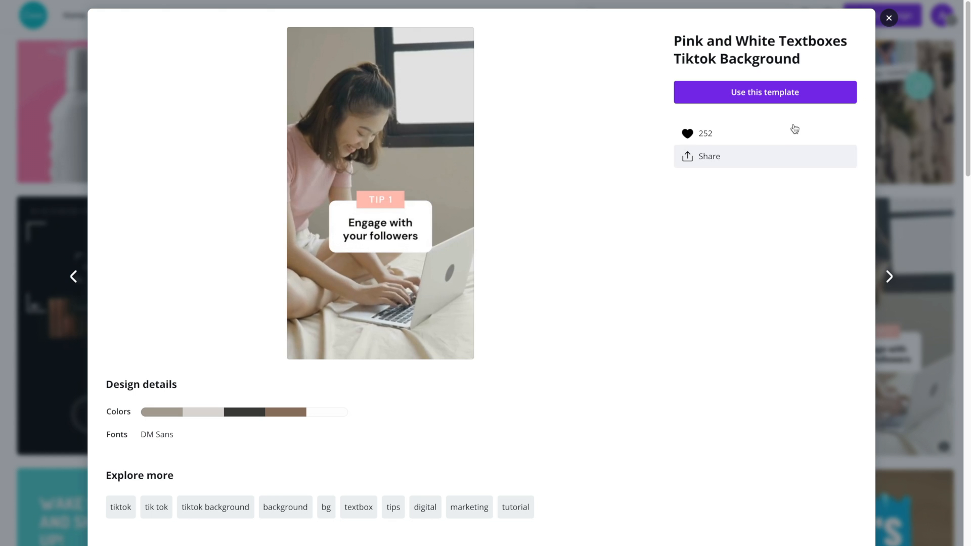
pyautogui.click(818, 93)
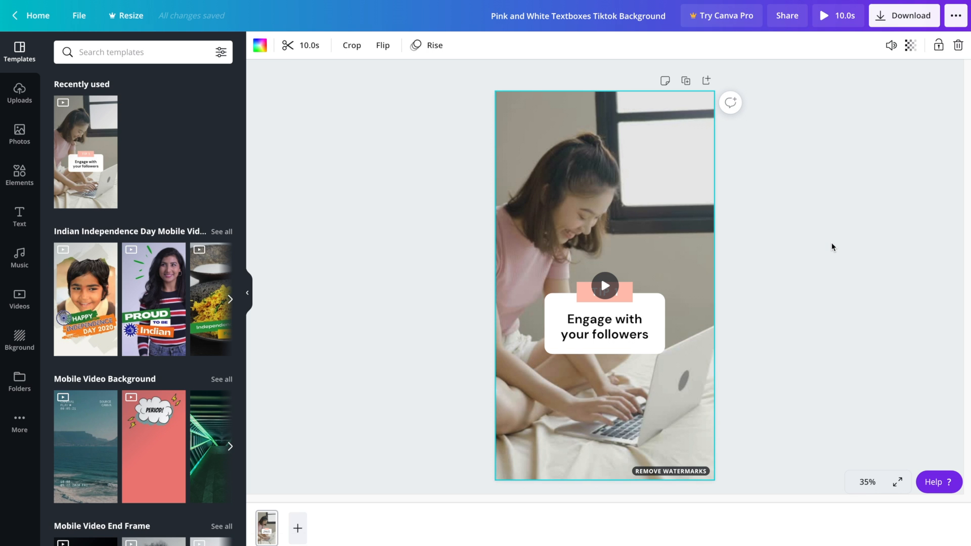
pyautogui.click(803, 257)
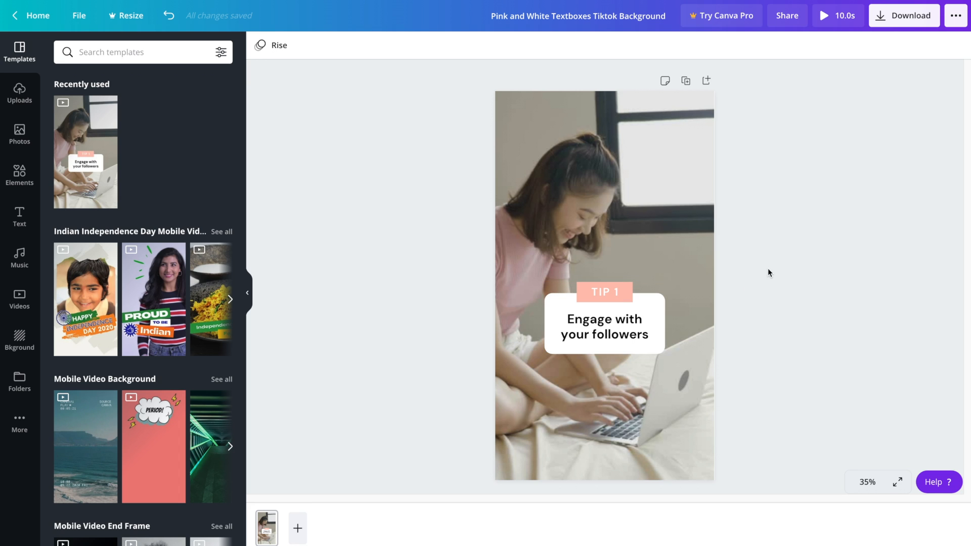
# Make the TIP 1 label background black and change its text to ONE
pyautogui.click(630, 286)
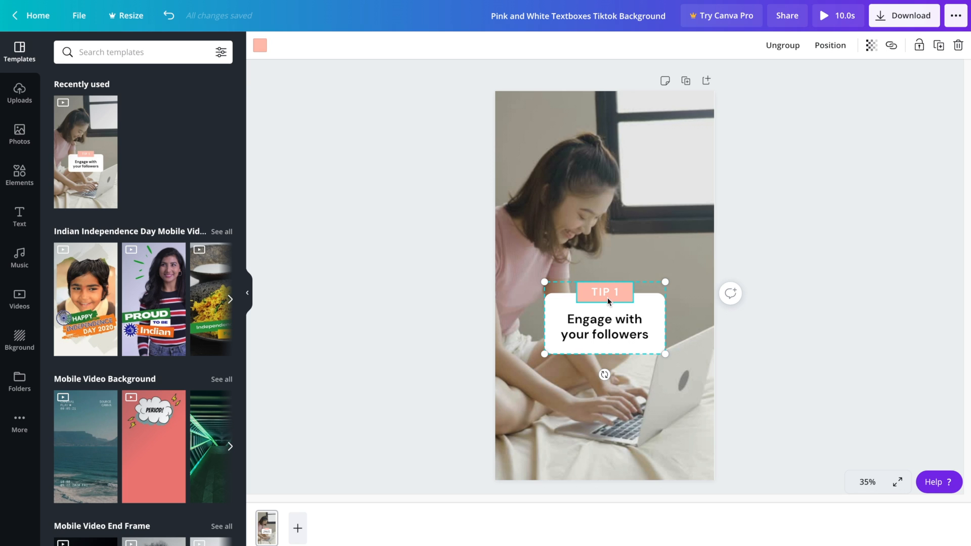
pyautogui.click(260, 45)
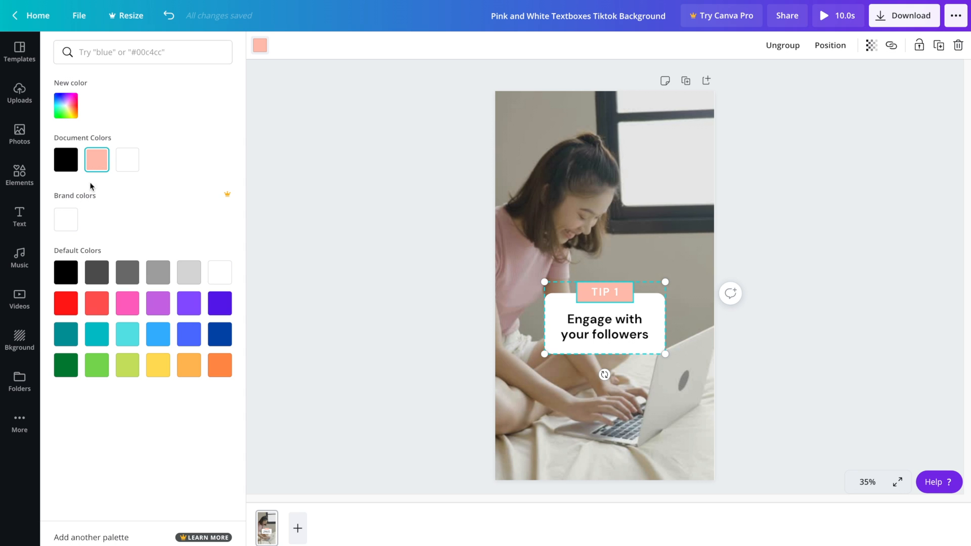
pyautogui.click(66, 159)
pyautogui.click(691, 287)
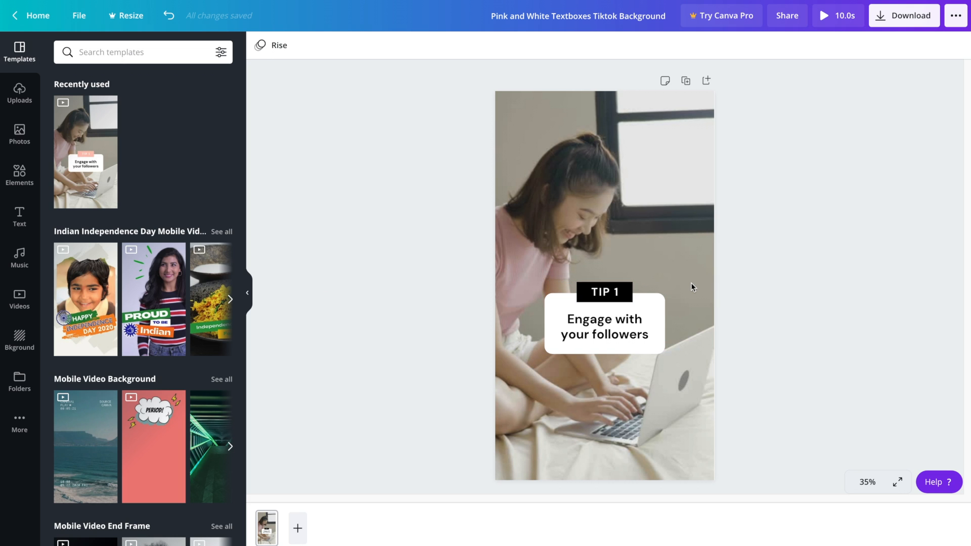
pyautogui.click(603, 293)
pyautogui.doubleClick(602, 292)
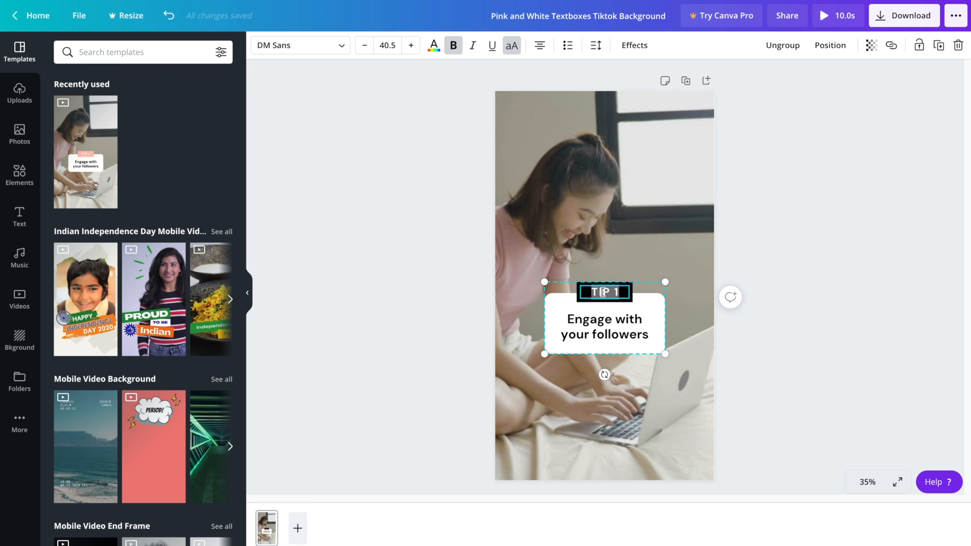
pyautogui.press('BackSpace')
pyautogui.write('ONE')
pyautogui.click(763, 329)
# Replace the tip text with 'Promote a new post, blog or YouTube video.'
pyautogui.doubleClick(585, 319)
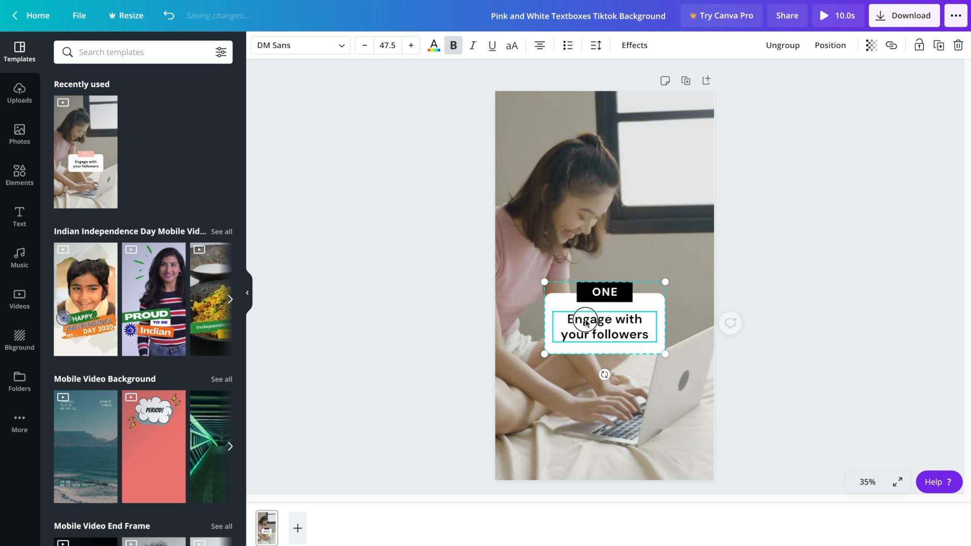
pyautogui.write('Promote a post')
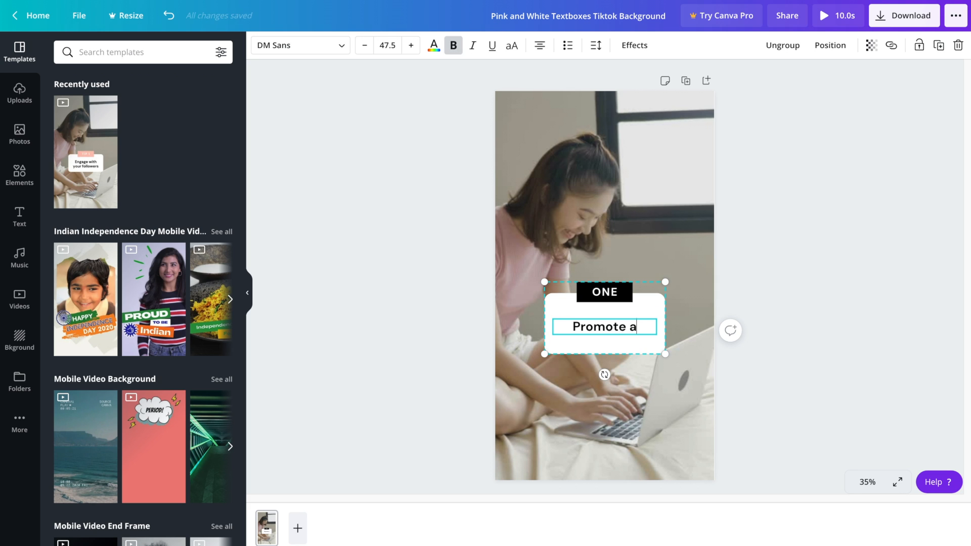
pyautogui.press('BackSpace')
pyautogui.press('BackSpace')
pyautogui.press('BackSpace')
pyautogui.press('BackSpace')
pyautogui.write('new')
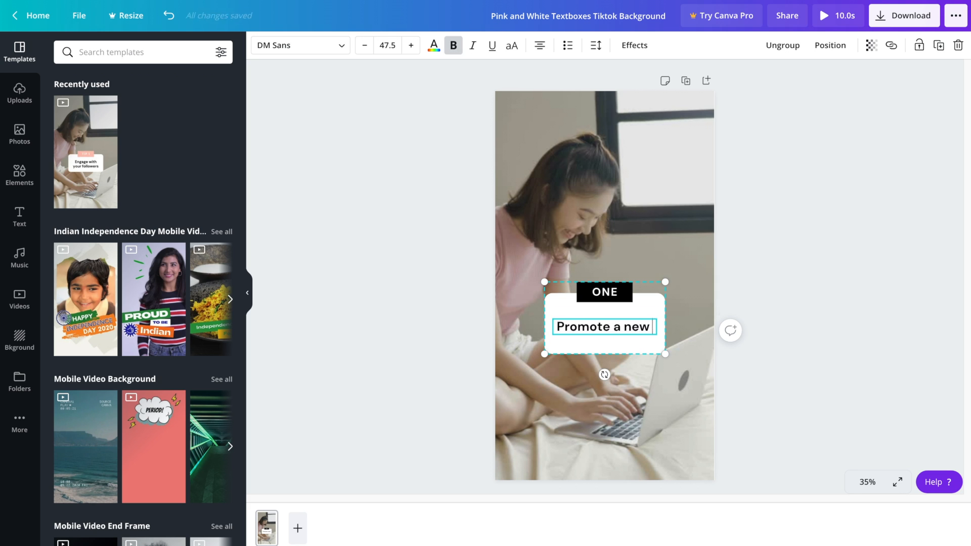
pyautogui.write(' post, blog or YouTube video.')
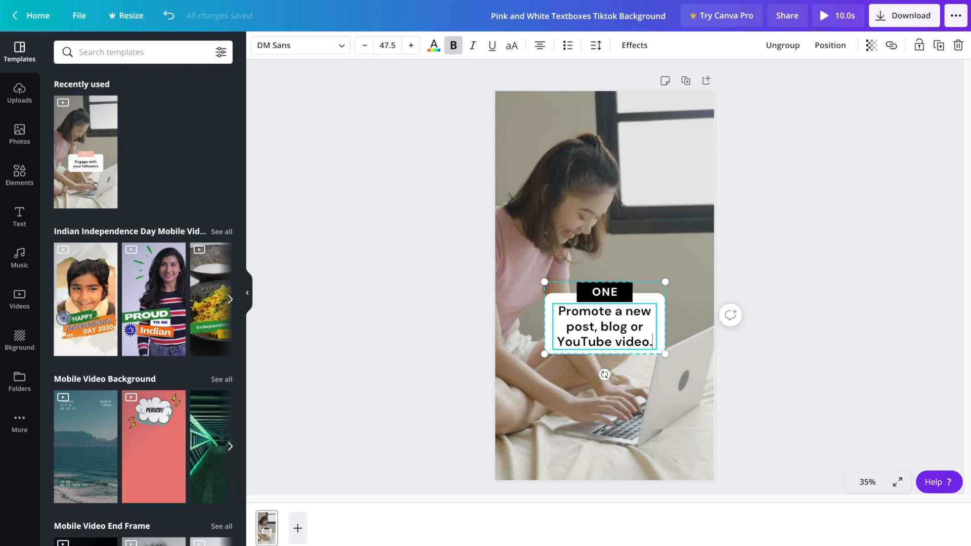
pyautogui.click(852, 358)
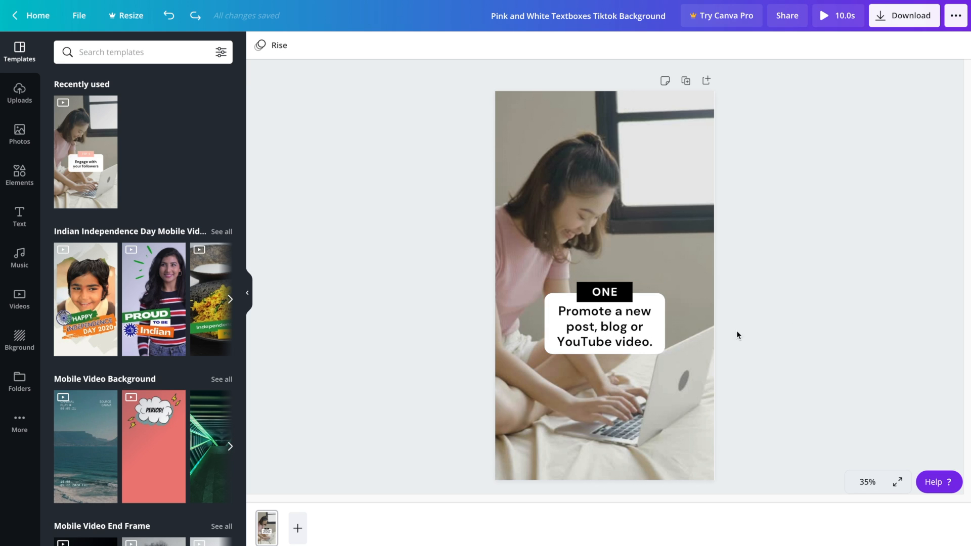
pyautogui.click(627, 340)
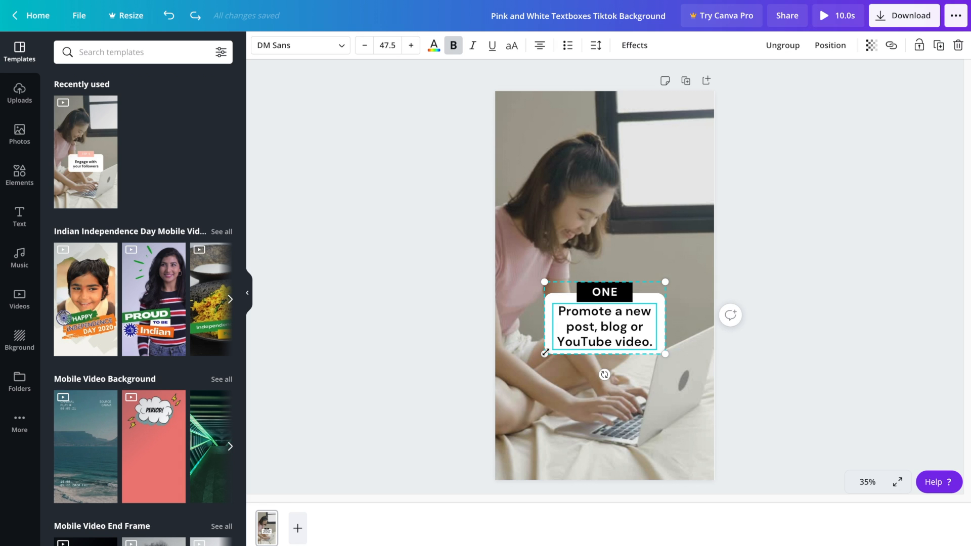
# Enlarge the tip text group to size 56.1, centre it on the page and ungroup it
pyautogui.moveTo(545, 353); pyautogui.dragTo(522, 367)
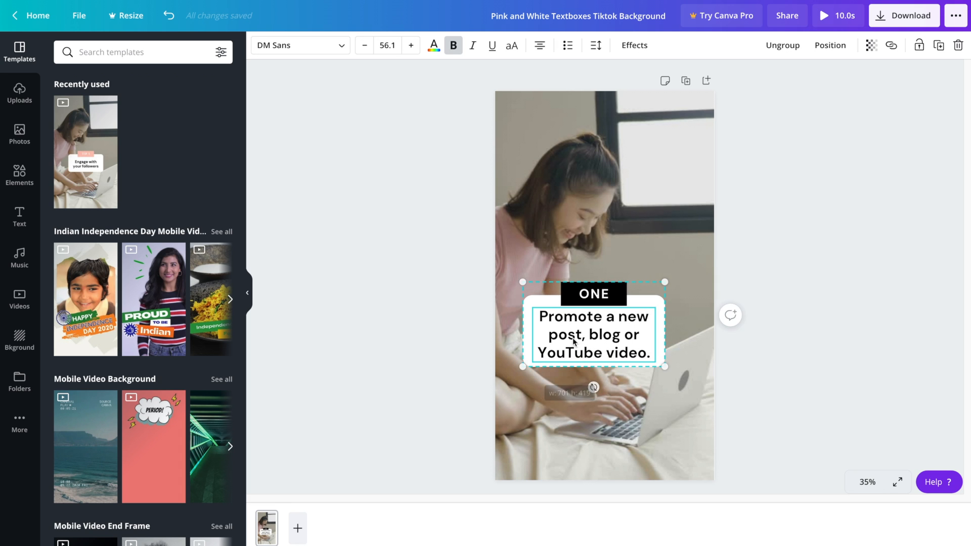
pyautogui.moveTo(574, 340); pyautogui.dragTo(585, 333)
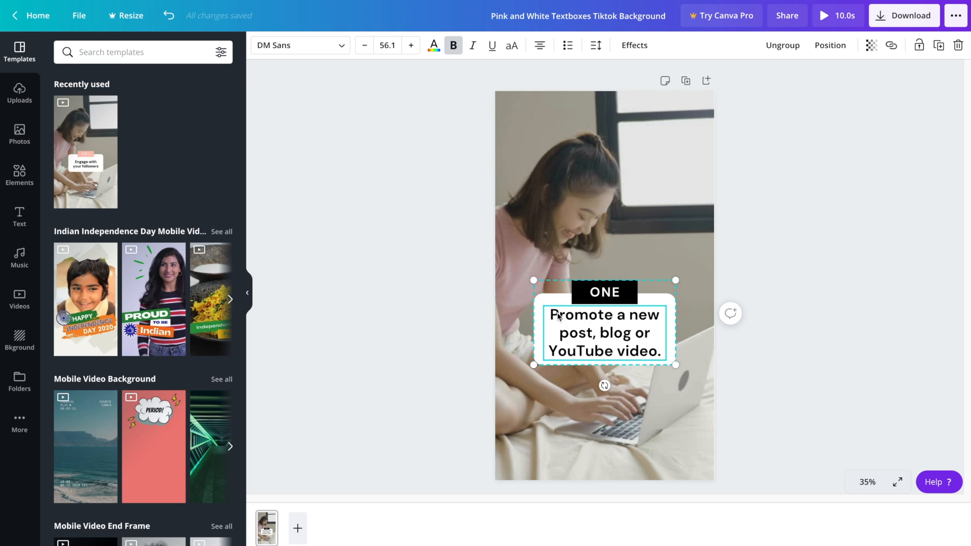
pyautogui.click(785, 385)
pyautogui.click(621, 334)
pyautogui.click(782, 47)
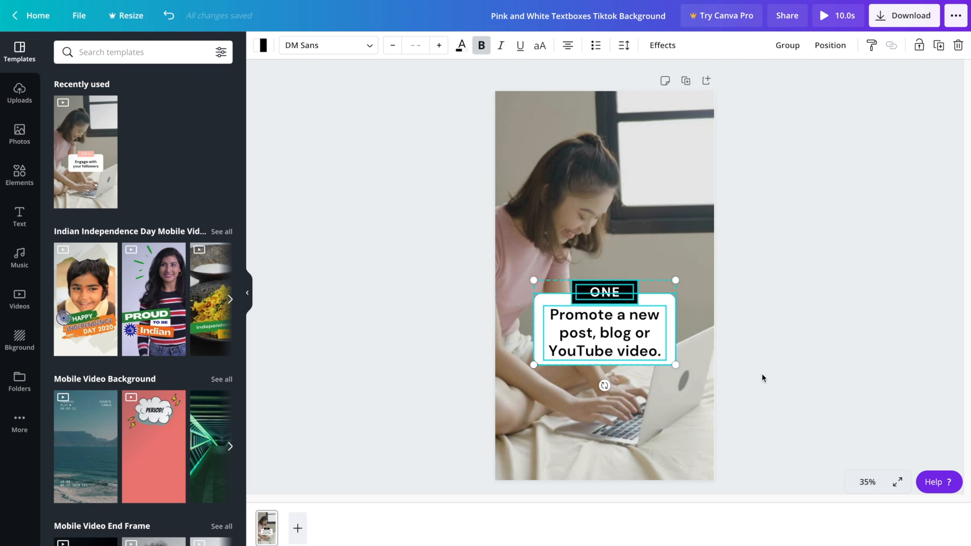
pyautogui.click(778, 317)
# Make the white box taller and move the tip text lower, centred inside it
pyautogui.click(702, 407)
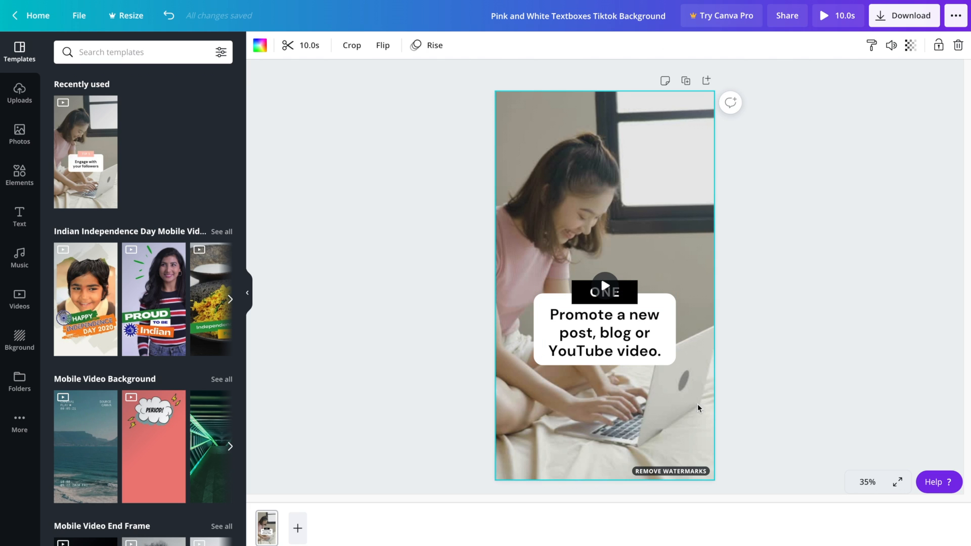
pyautogui.click(785, 255)
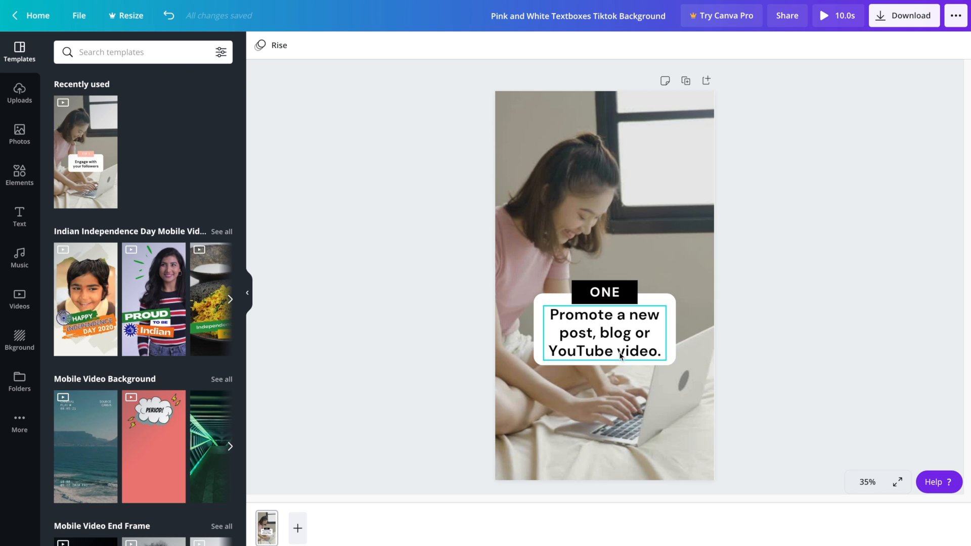
pyautogui.click(539, 342)
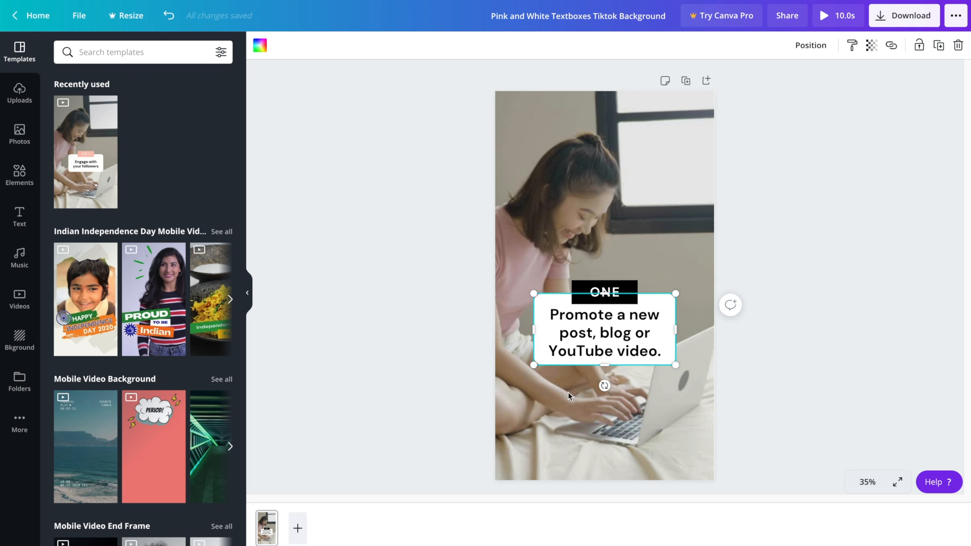
pyautogui.moveTo(604, 364); pyautogui.dragTo(604, 387)
pyautogui.click(606, 351)
pyautogui.moveTo(597, 333); pyautogui.dragTo(598, 341)
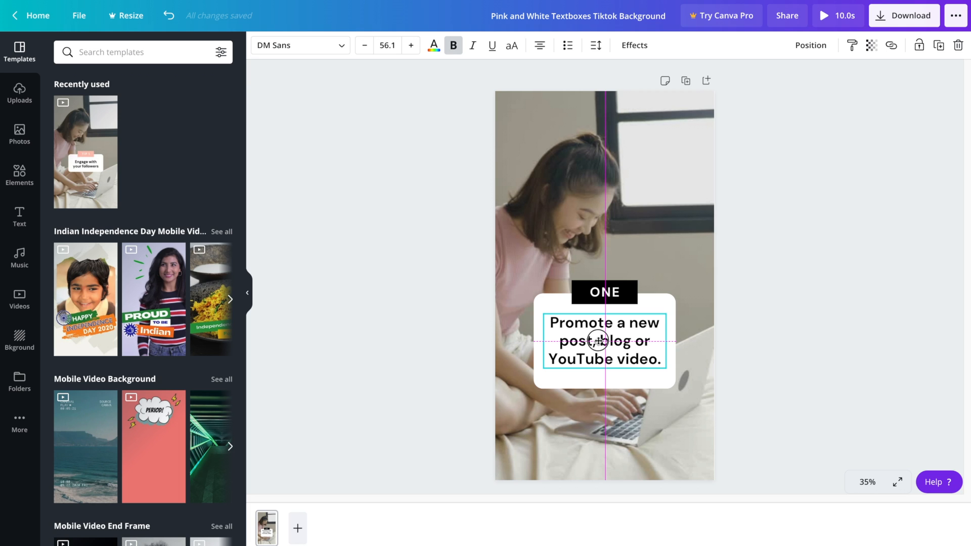
pyautogui.moveTo(598, 341); pyautogui.dragTo(598, 339)
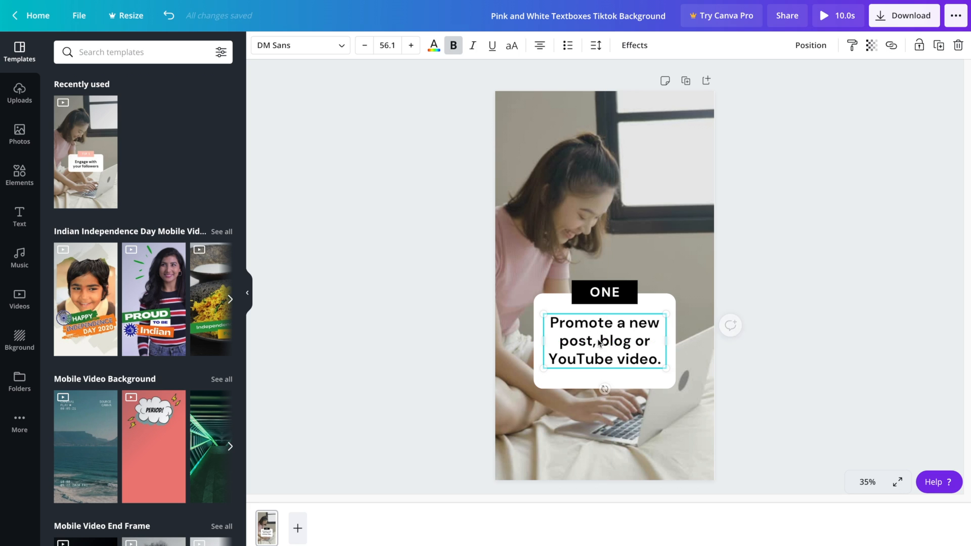
pyautogui.click(769, 306)
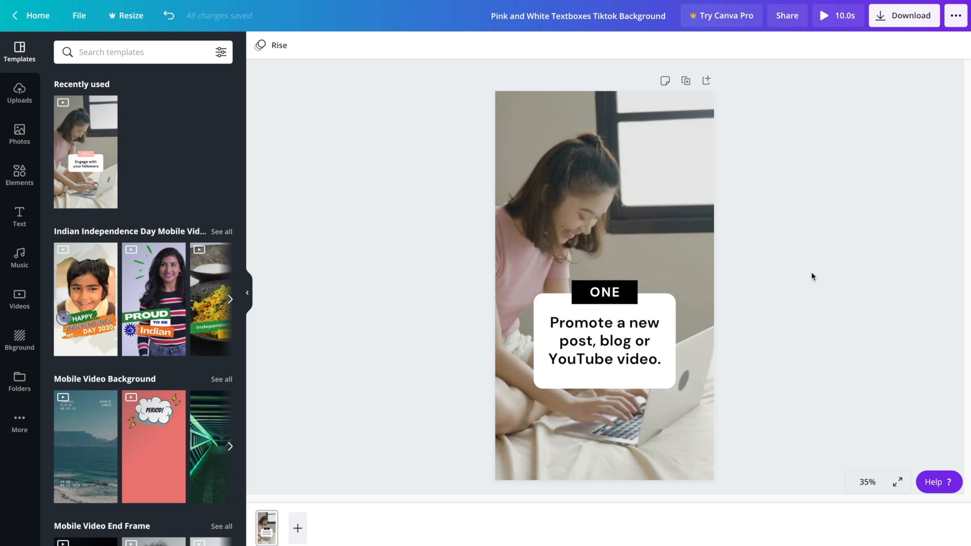
pyautogui.click(616, 344)
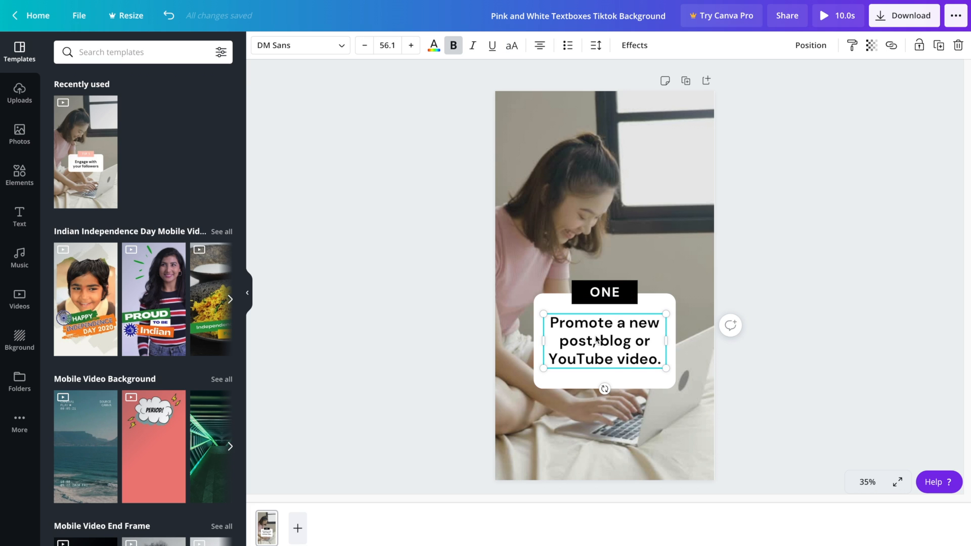
pyautogui.click(343, 51)
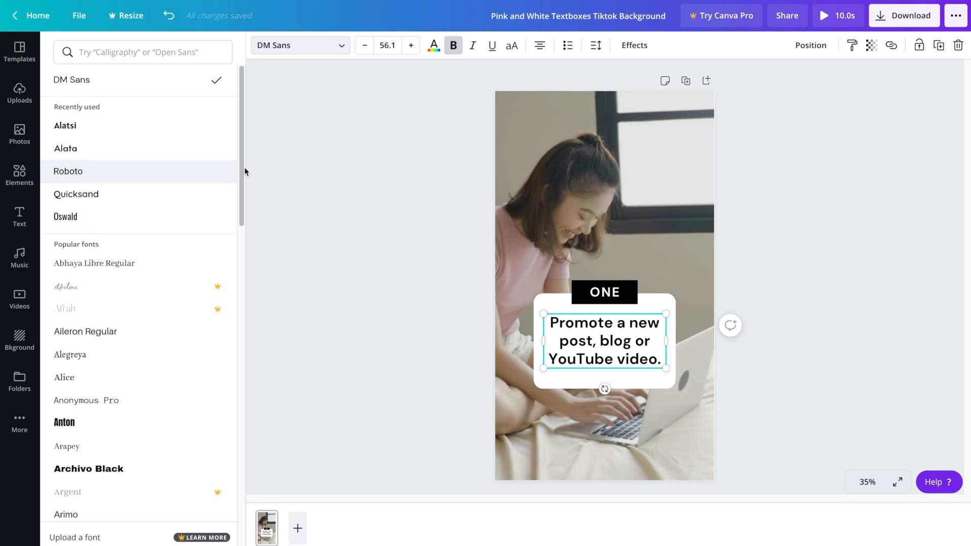
pyautogui.moveTo(243, 169); pyautogui.dragTo(242, 260)
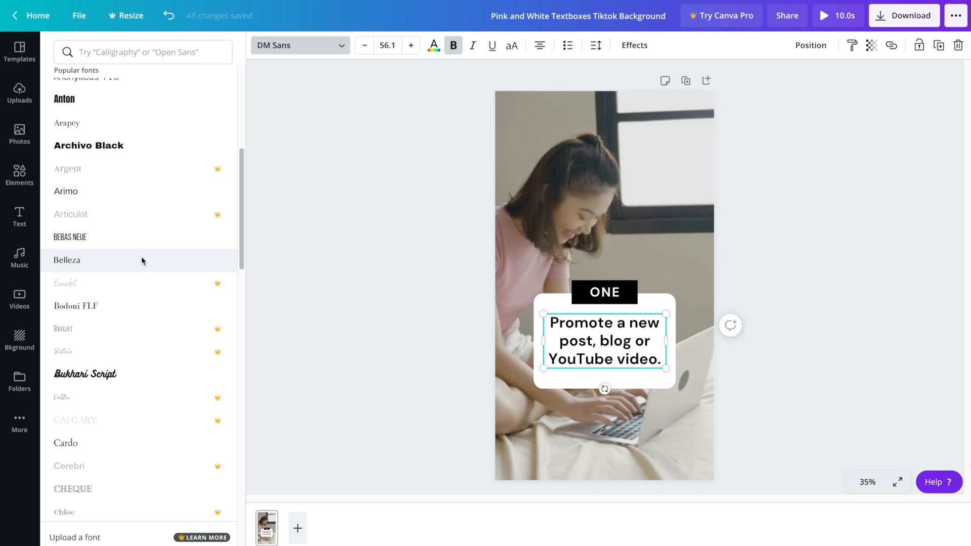
pyautogui.click(132, 244)
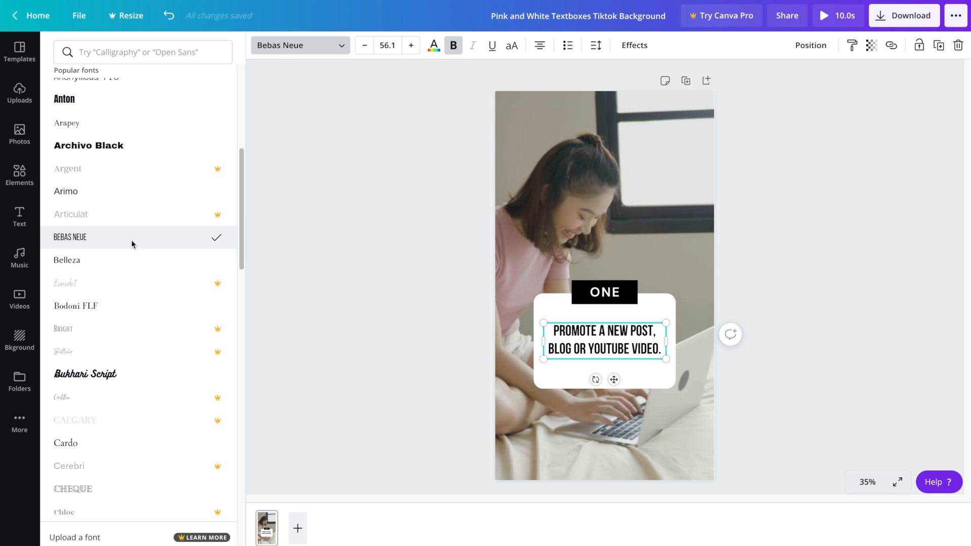
pyautogui.click(123, 376)
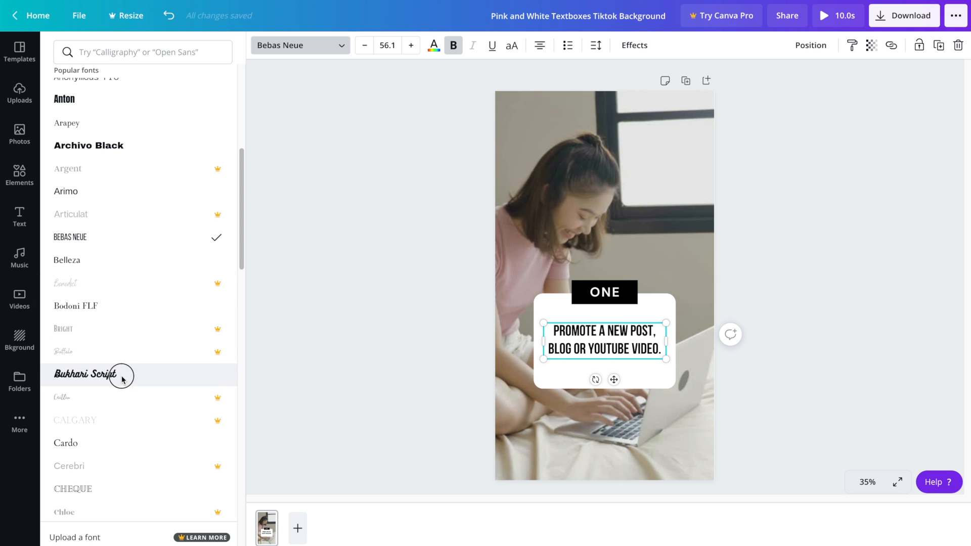
pyautogui.click(126, 313)
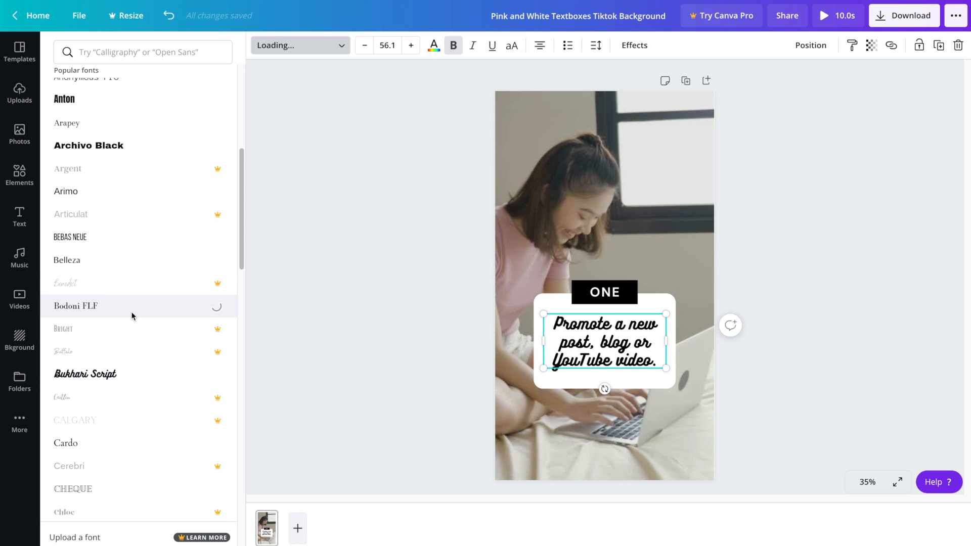
pyautogui.click(374, 322)
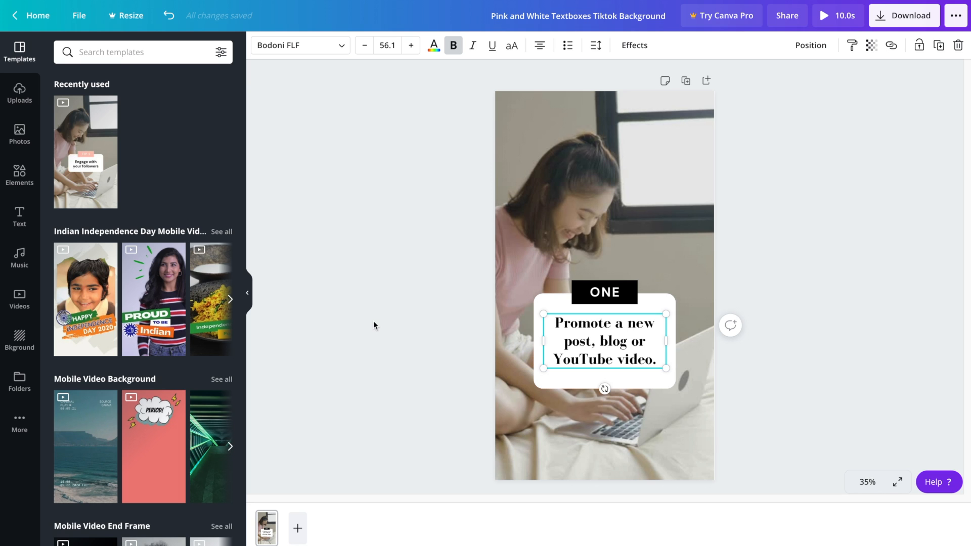
pyautogui.hotkey('ctrl', 'z')
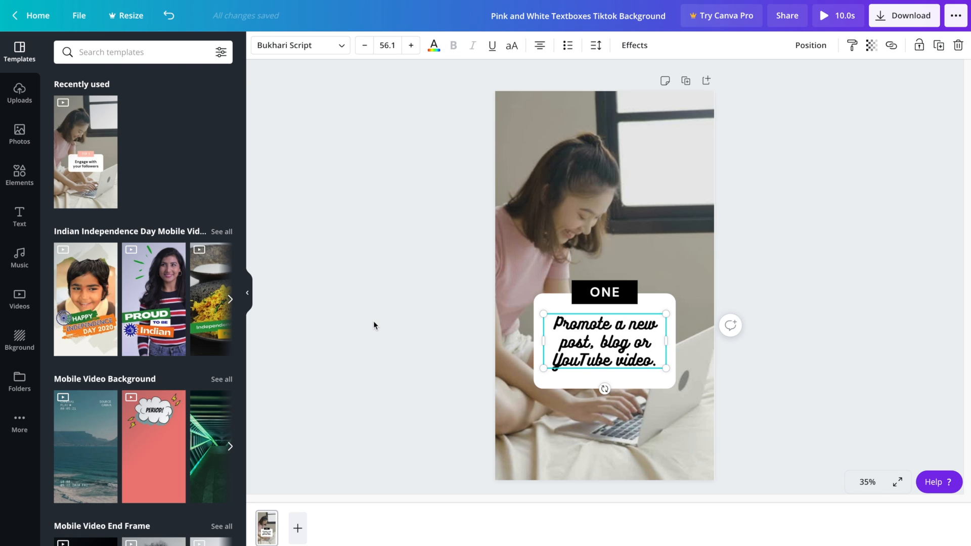
pyautogui.hotkey('ctrl', 'z')
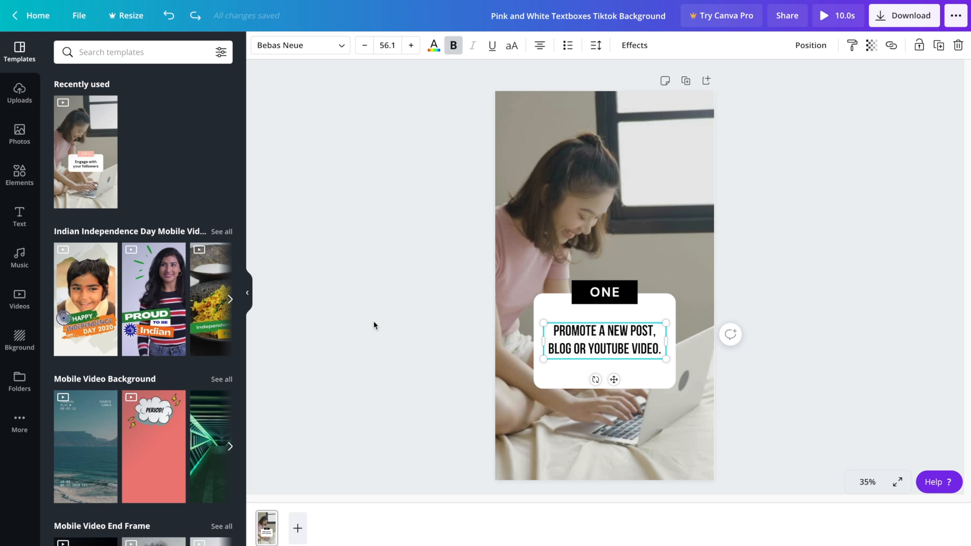
pyautogui.hotkey('ctrl', 'z')
pyautogui.click(376, 317)
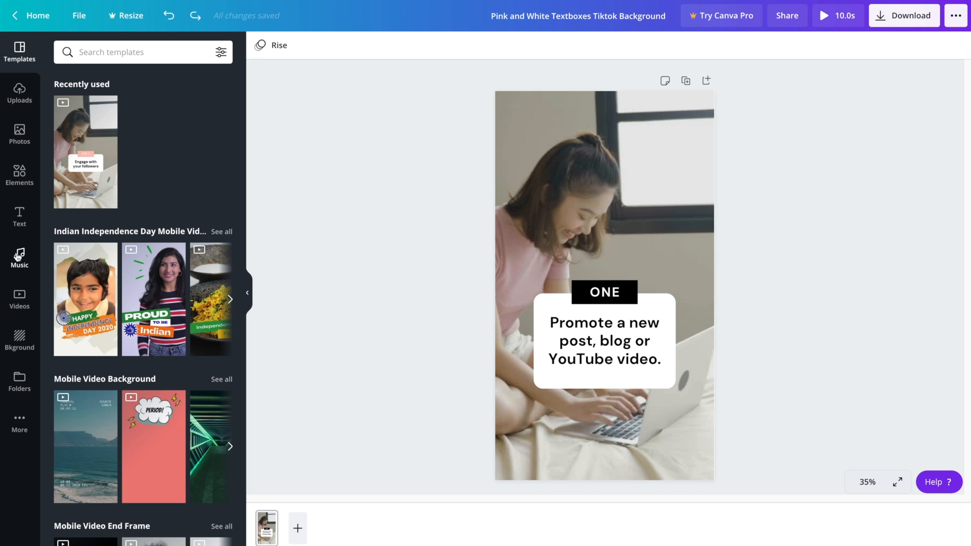
# Search the stock video library for 'youtube' and browse the results
pyautogui.click(20, 303)
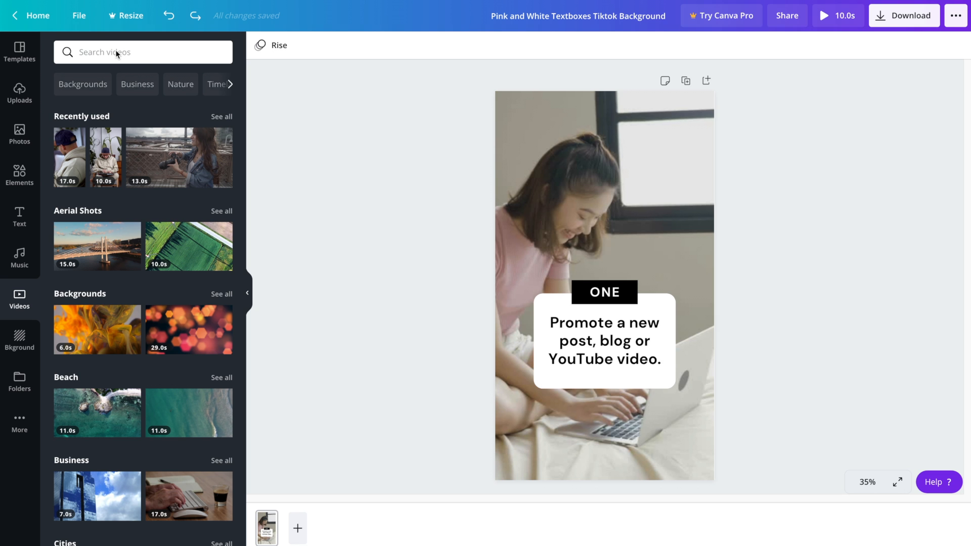
pyautogui.write('youtube')
pyautogui.press('Return')
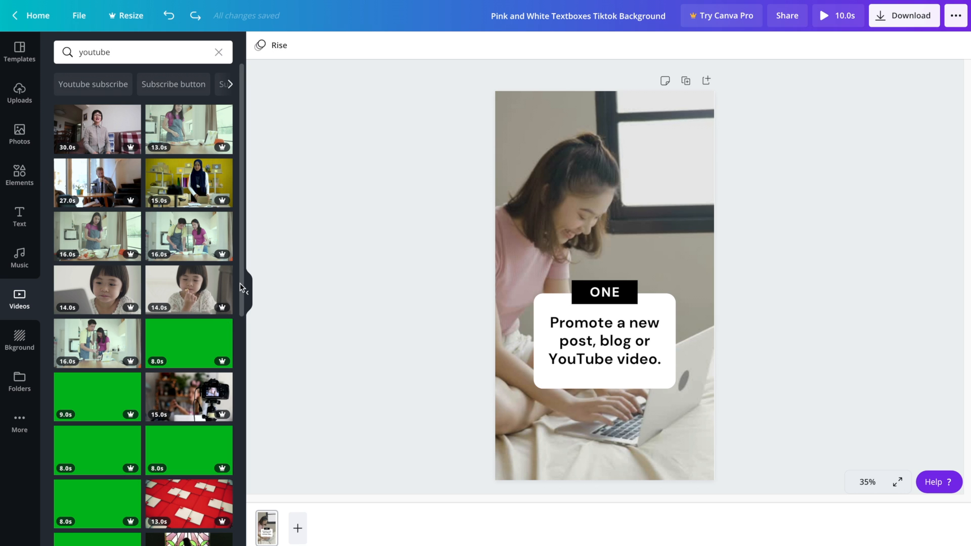
pyautogui.scroll(-2, 243, 299)
pyautogui.moveTo(244, 298); pyautogui.dragTo(264, 403)
pyautogui.moveTo(243, 291); pyautogui.dragTo(225, 237)
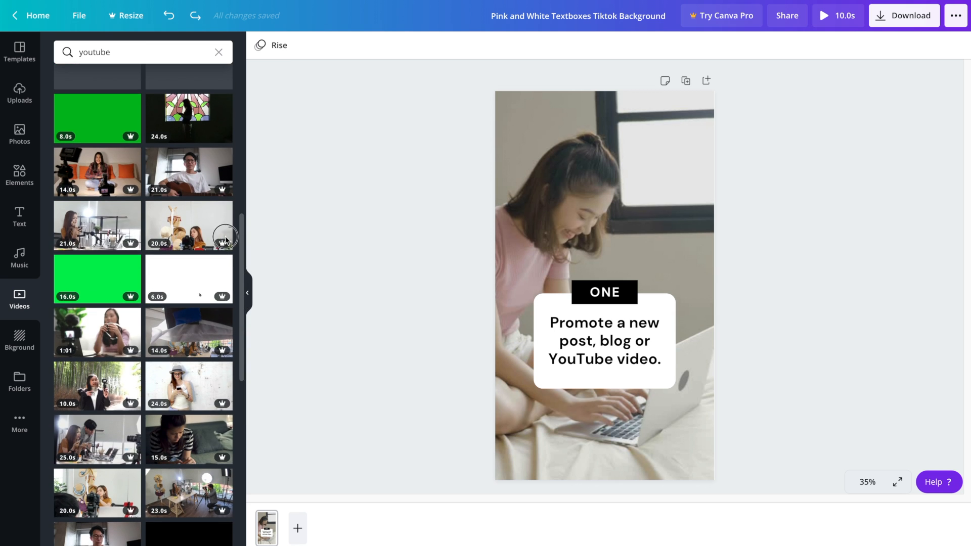
# Search videos for 'phone' and drop the kitchen hand-holding-phone clip in as the background
pyautogui.click(102, 50)
pyautogui.doubleClick(102, 50)
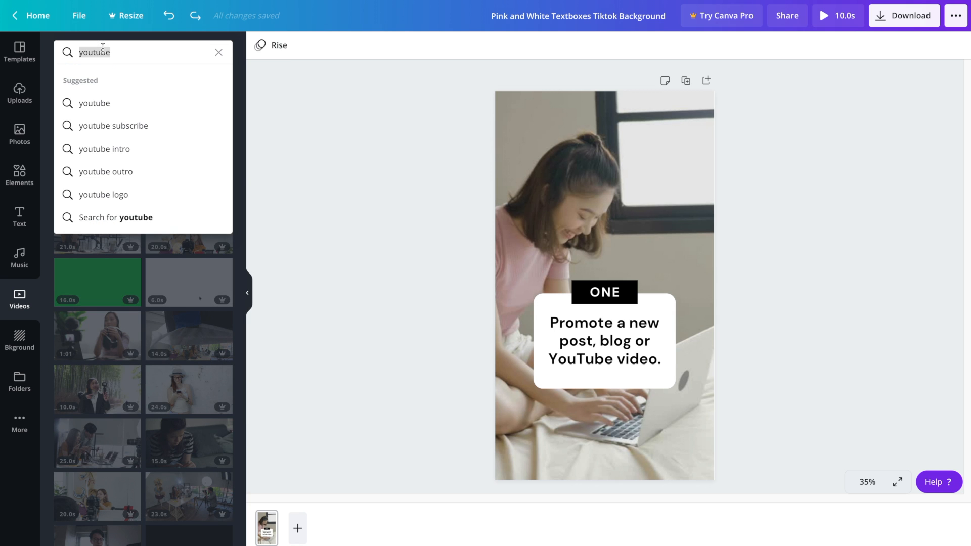
pyautogui.write('phone')
pyautogui.press('Return')
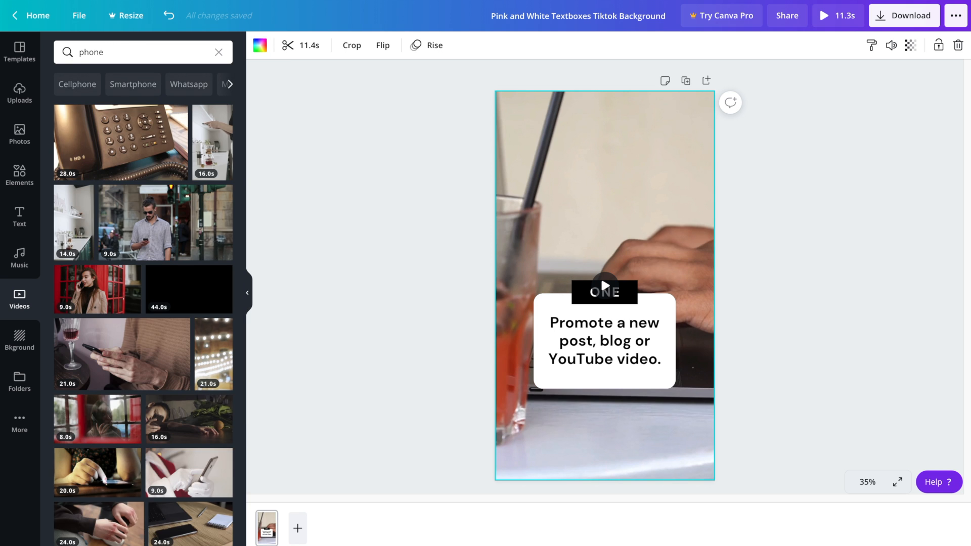
pyautogui.moveTo(207, 141)
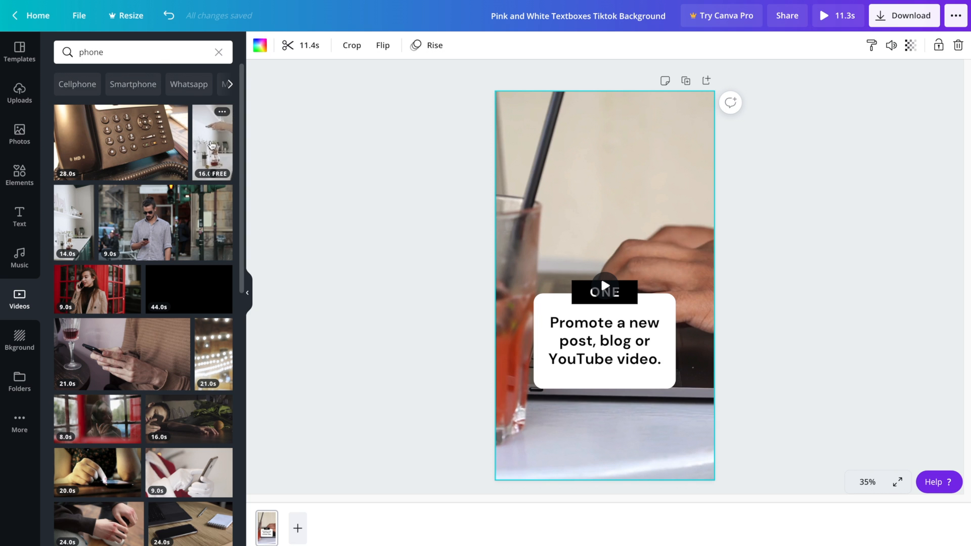
pyautogui.moveTo(207, 141); pyautogui.dragTo(496, 182)
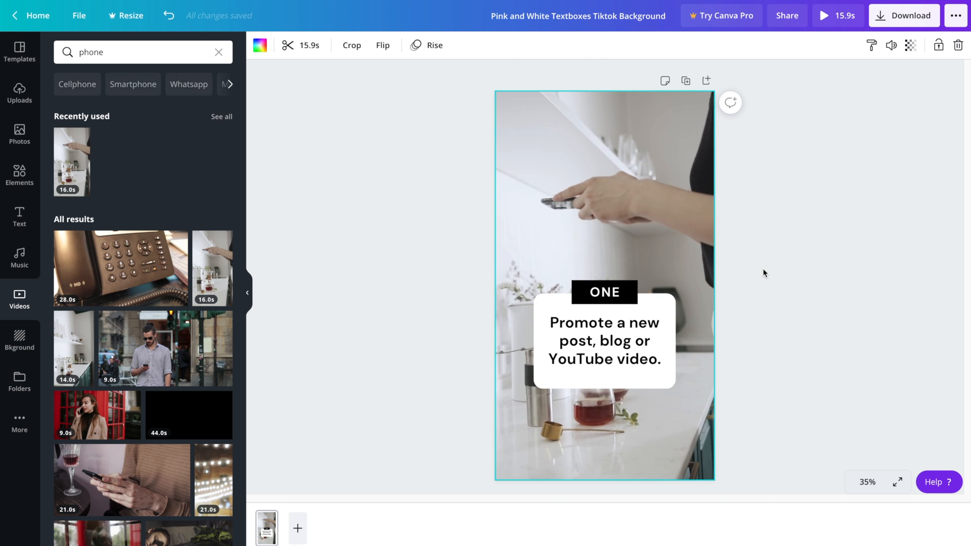
pyautogui.moveTo(595, 189)
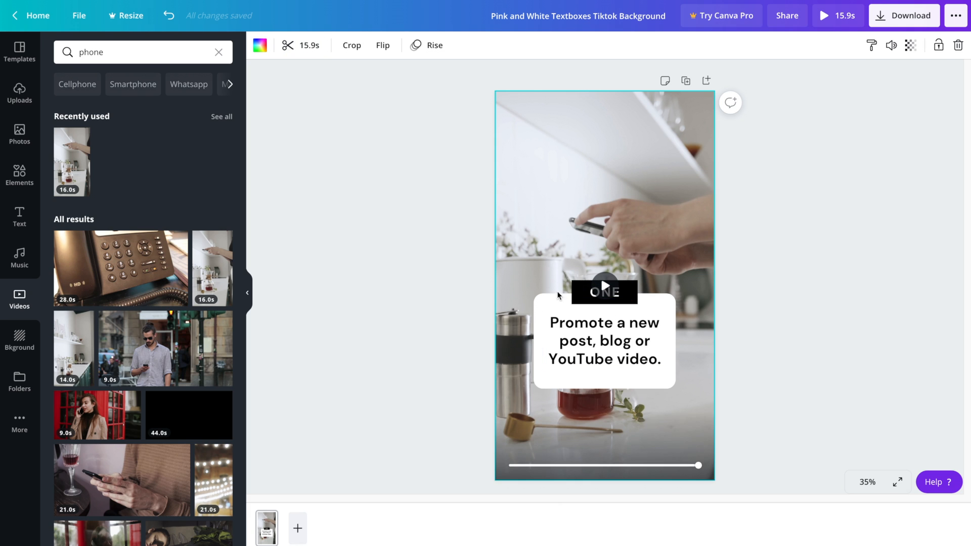
# Trim the kitchen phone background clip from 15.9 s to 2.5 s
pyautogui.click(301, 47)
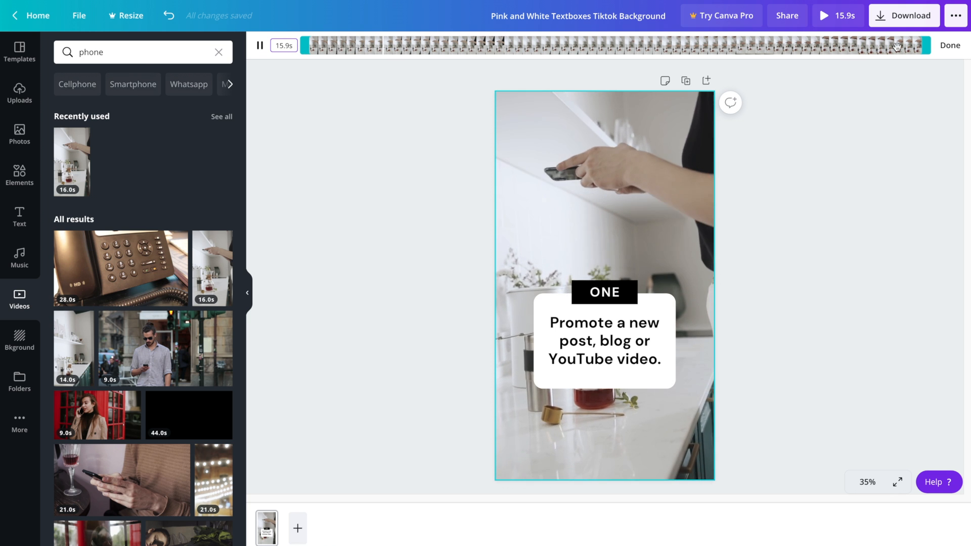
pyautogui.moveTo(925, 46); pyautogui.dragTo(431, 42)
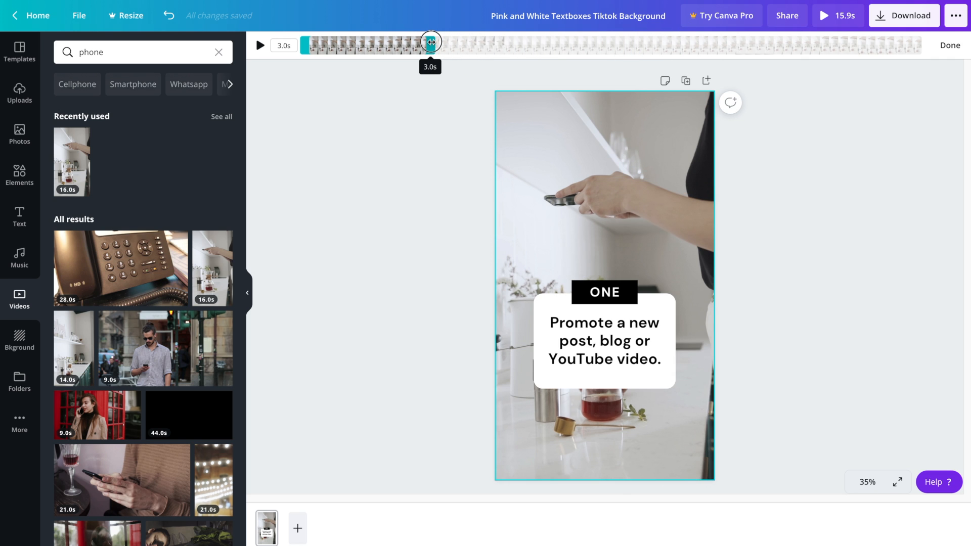
pyautogui.moveTo(431, 41); pyautogui.dragTo(409, 47)
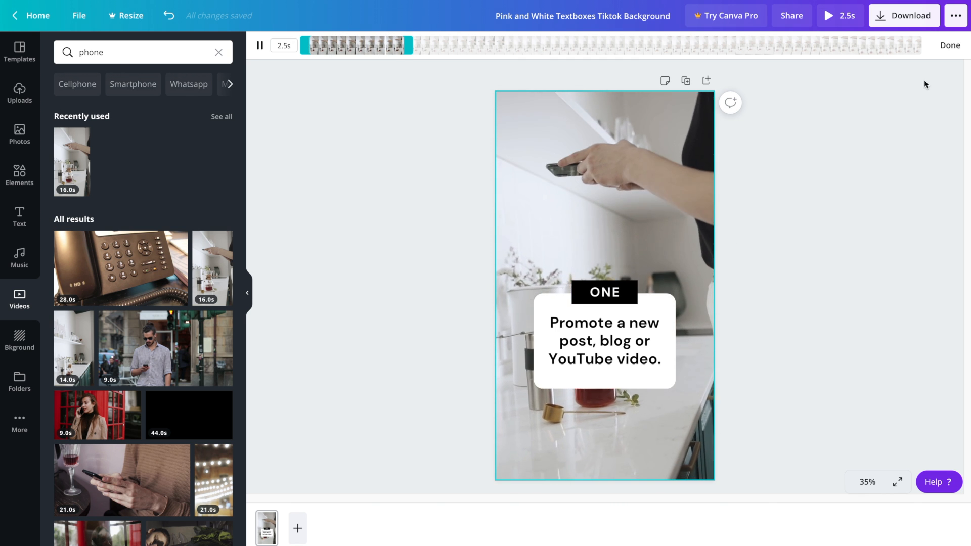
pyautogui.click(946, 53)
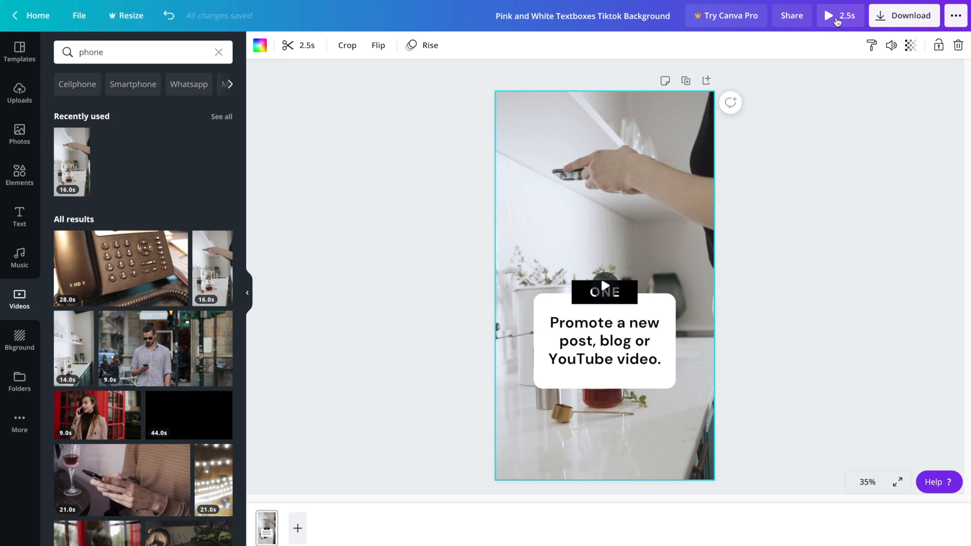
pyautogui.click(830, 19)
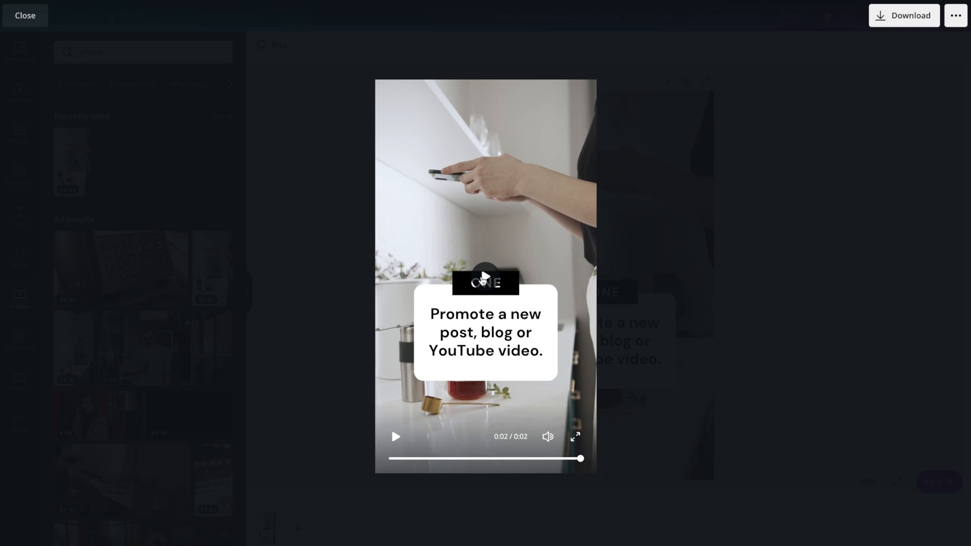
pyautogui.click(484, 279)
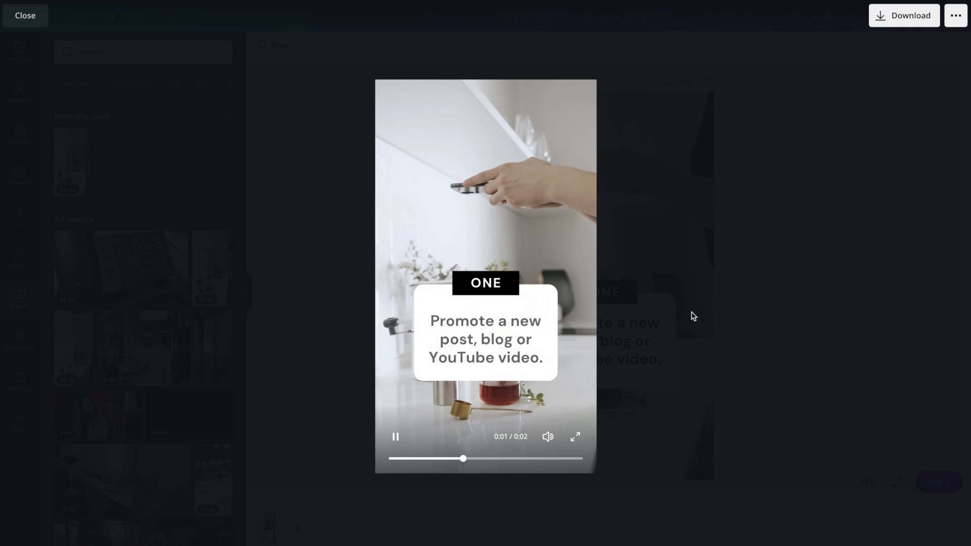
pyautogui.click(753, 322)
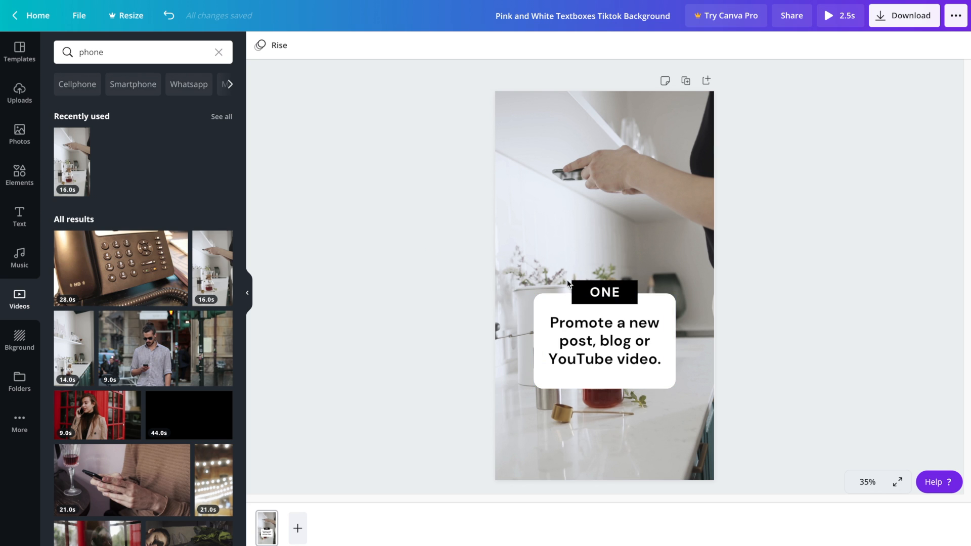
# Try the Tumble and Block page animations, then settle on Rise
pyautogui.click(268, 46)
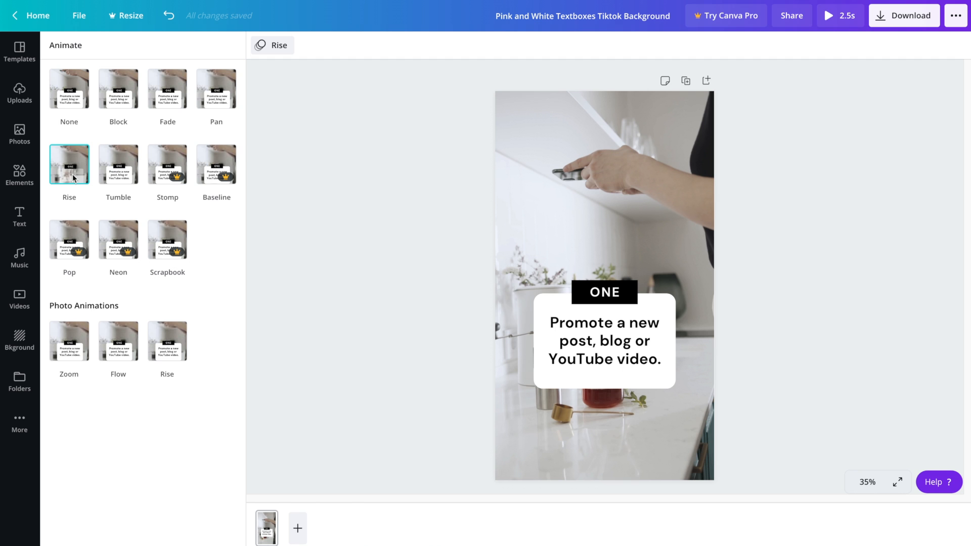
pyautogui.click(118, 170)
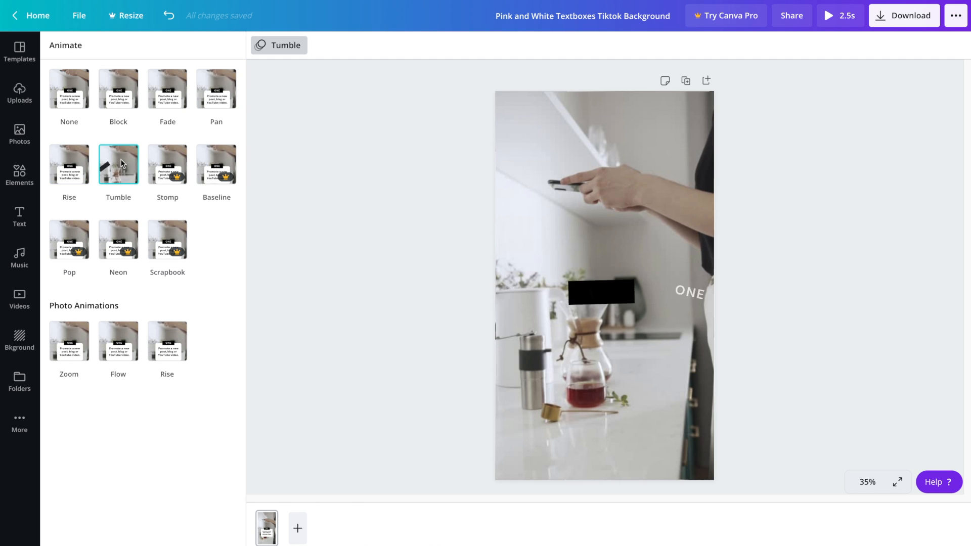
pyautogui.click(116, 99)
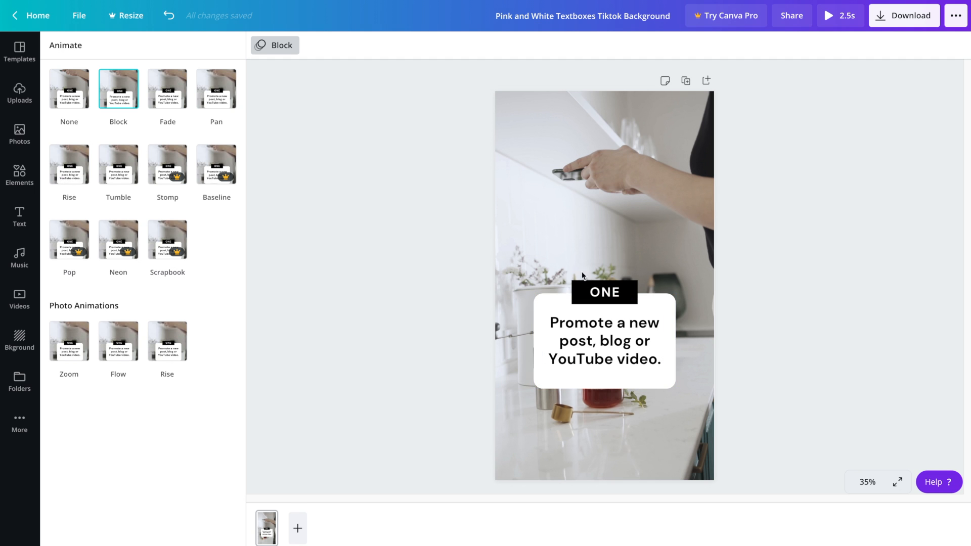
pyautogui.click(75, 158)
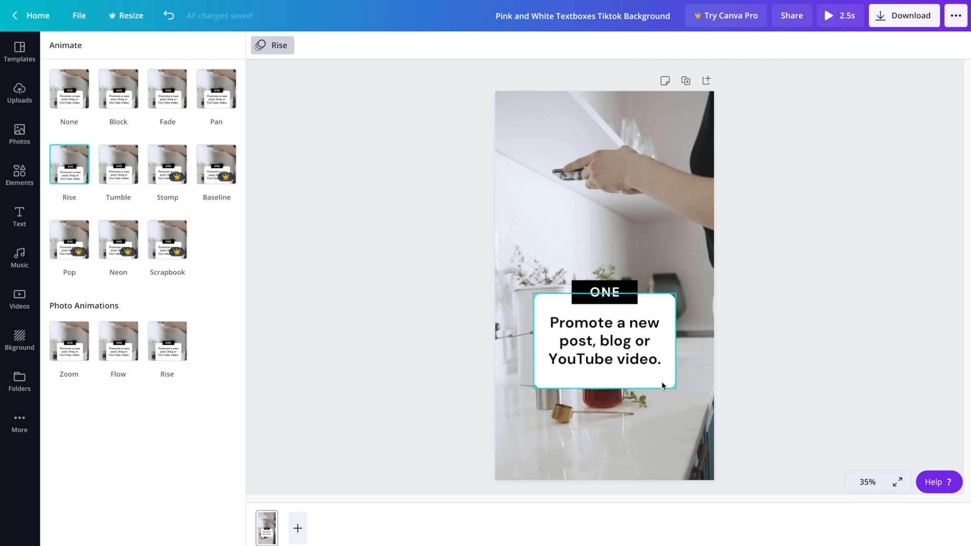
# Set the white tip box transparency to 85 and preview the page full screen
pyautogui.click(662, 381)
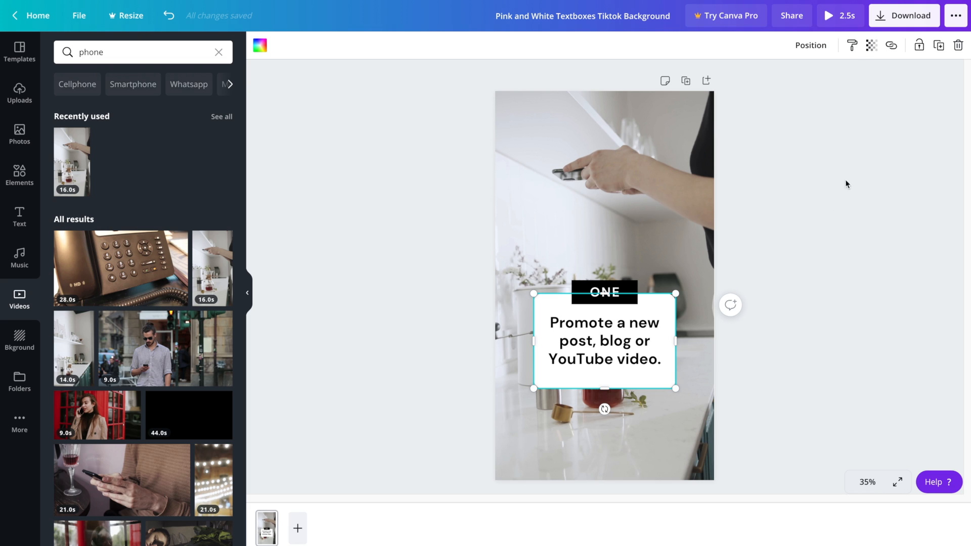
pyautogui.click(869, 44)
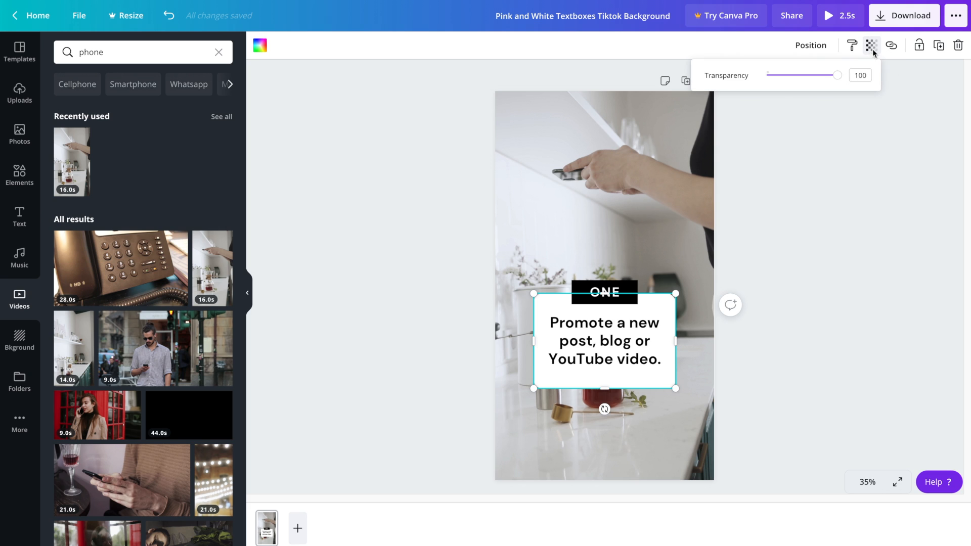
pyautogui.moveTo(837, 75); pyautogui.dragTo(823, 75)
pyautogui.click(818, 195)
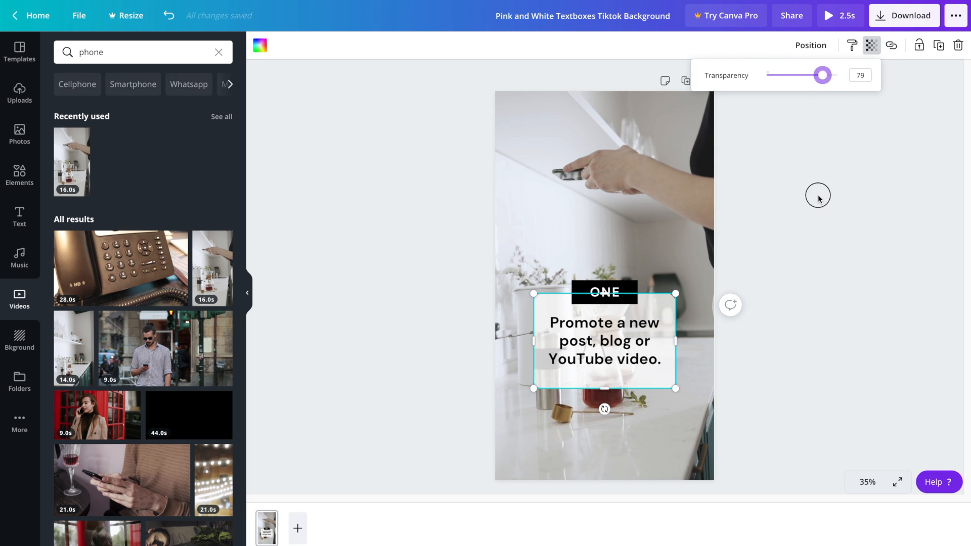
pyautogui.click(869, 47)
pyautogui.moveTo(822, 75); pyautogui.dragTo(827, 75)
pyautogui.click(819, 209)
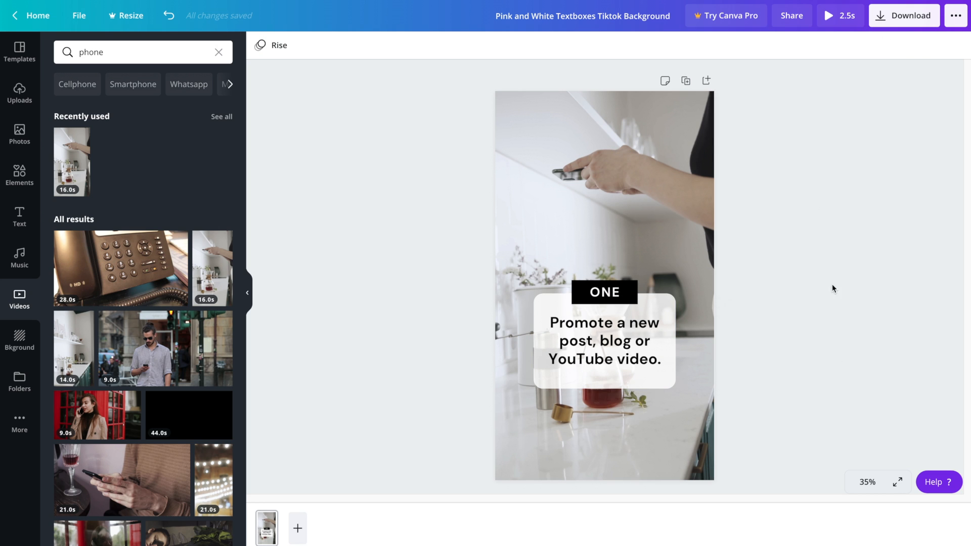
pyautogui.click(839, 25)
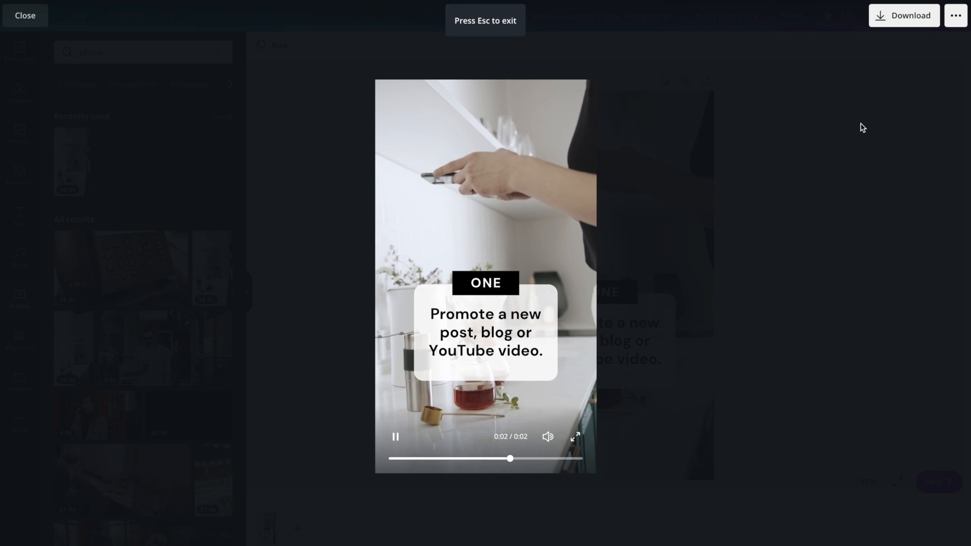
pyautogui.click(558, 138)
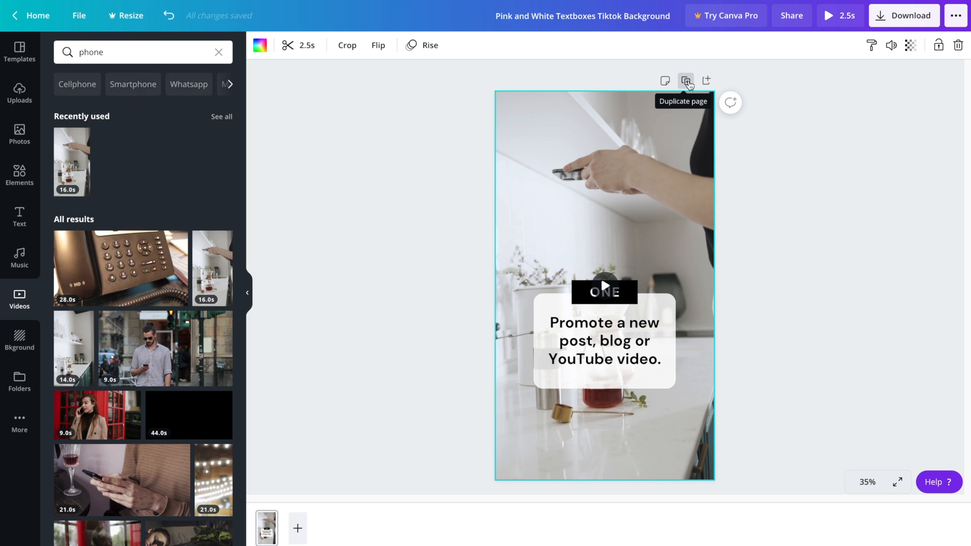
# Duplicate the page and change the second page's label to TWO
pyautogui.click(688, 82)
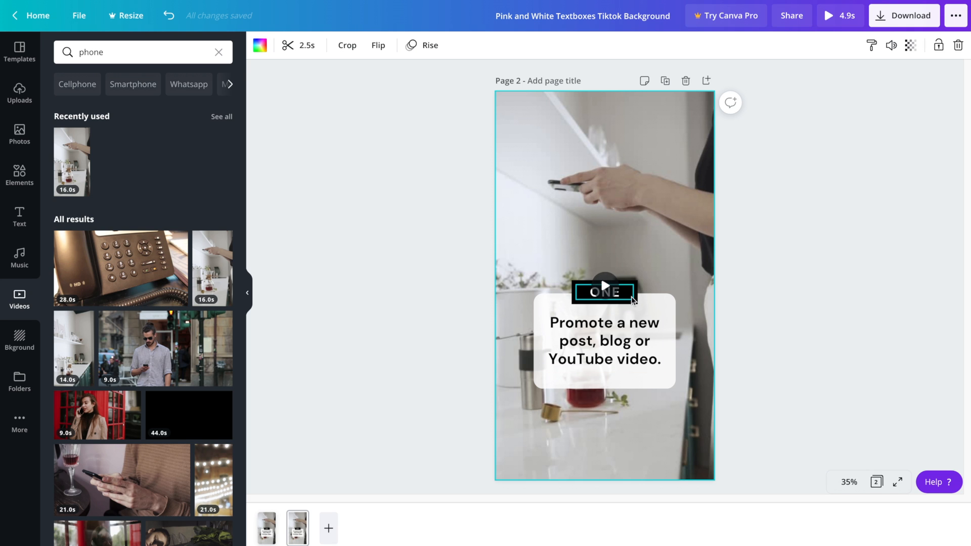
pyautogui.click(628, 296)
pyautogui.doubleClick(613, 293)
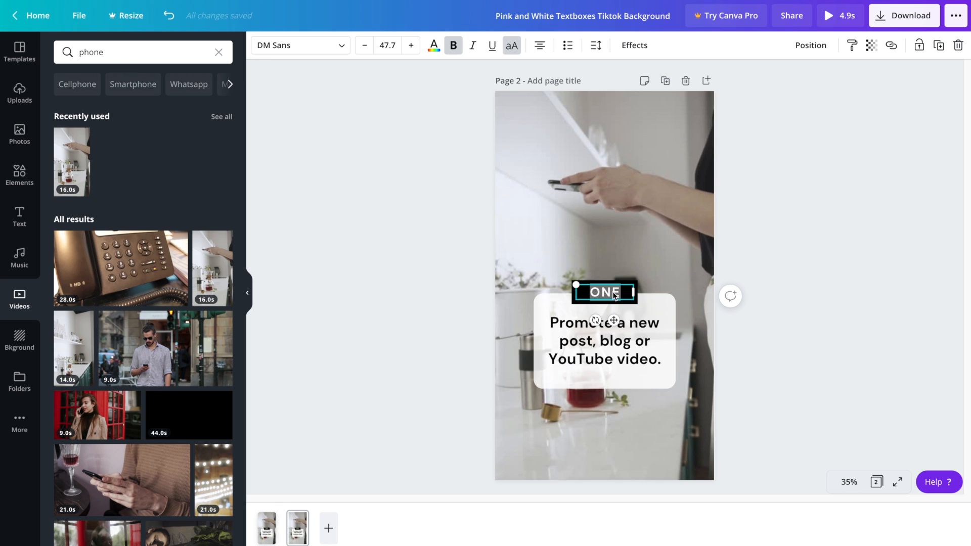
pyautogui.write('TWO')
# Replace page 2's tip with 'Share a poll to engage with followers.'
pyautogui.click(642, 357)
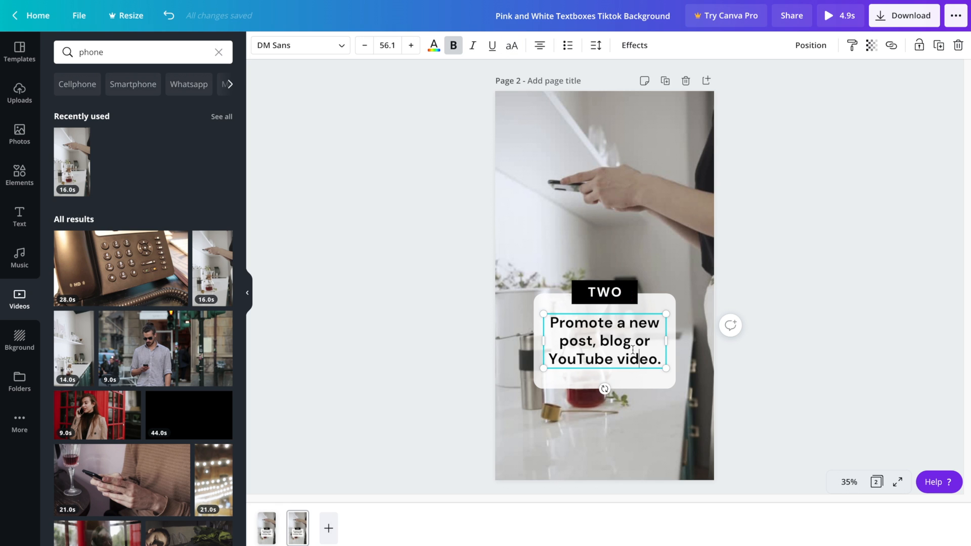
pyautogui.tripleClick(633, 351)
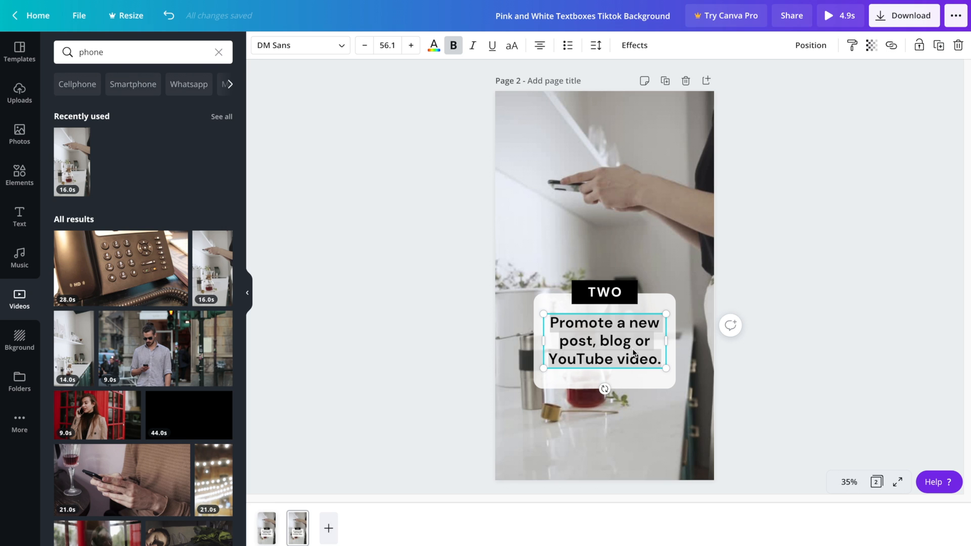
pyautogui.write('Share a poll to')
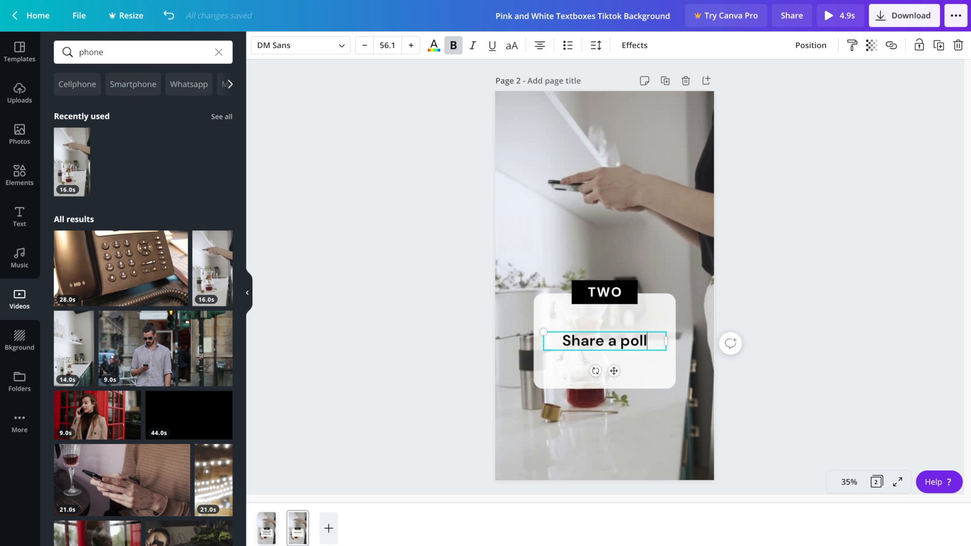
pyautogui.press('BackSpace')
pyautogui.press('BackSpace')
pyautogui.press('BackSpace')
pyautogui.press('BackSpace')
pyautogui.write('to en')
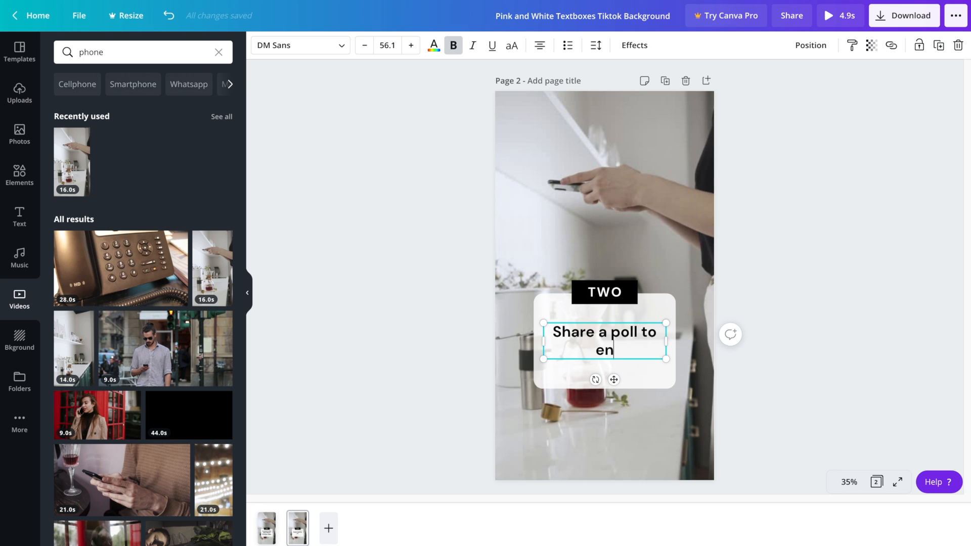
pyautogui.write('gage with ')
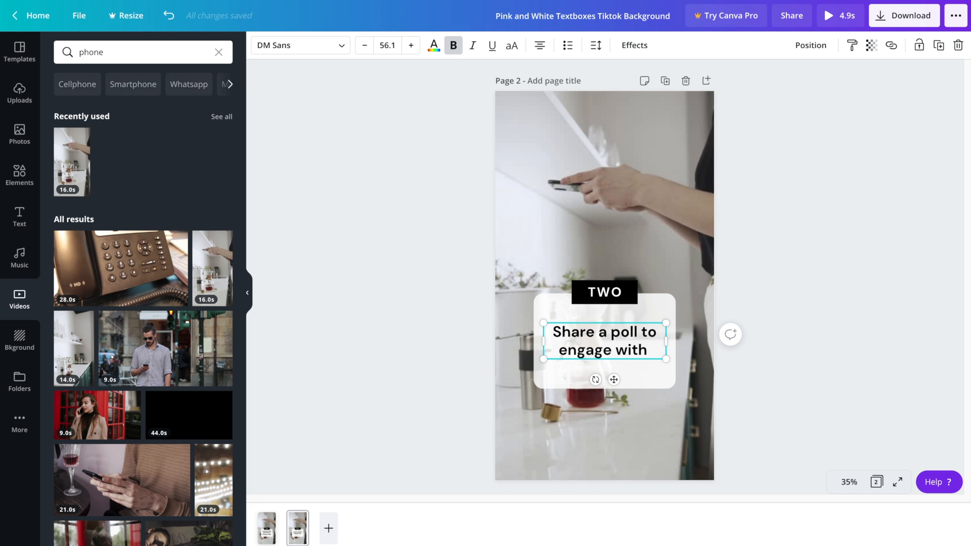
pyautogui.write('followers.')
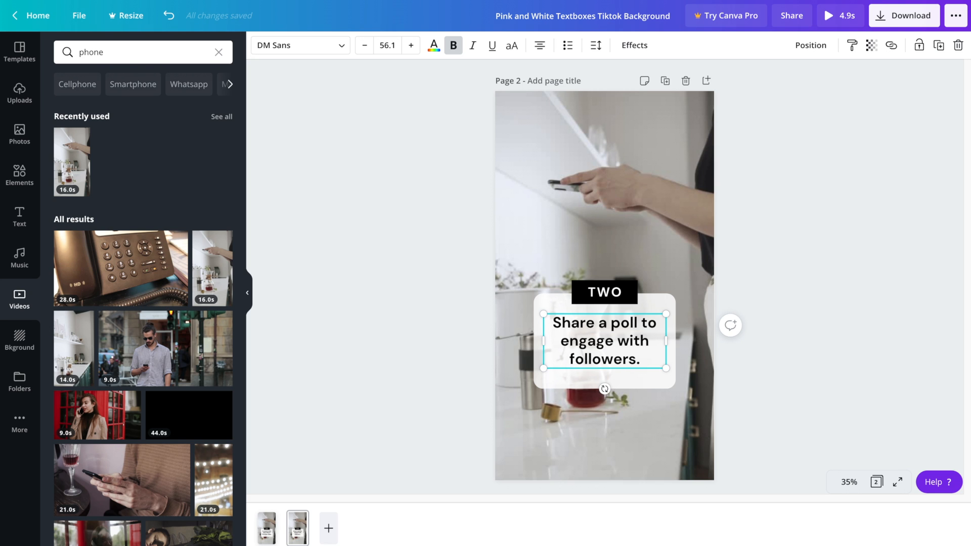
pyautogui.click(790, 212)
pyautogui.click(264, 521)
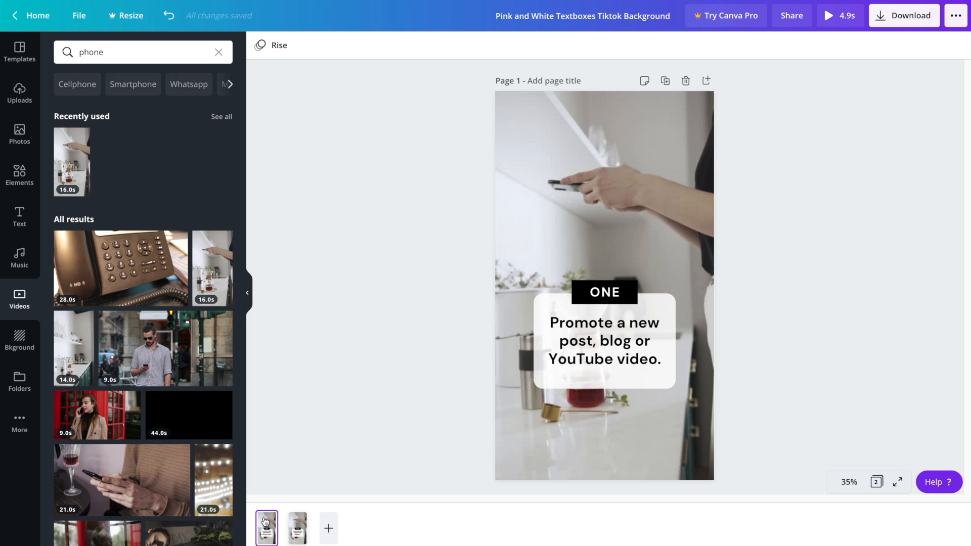
# Swap page 2's background for the man-with-phone street clip, cropped to centre him
pyautogui.click(293, 523)
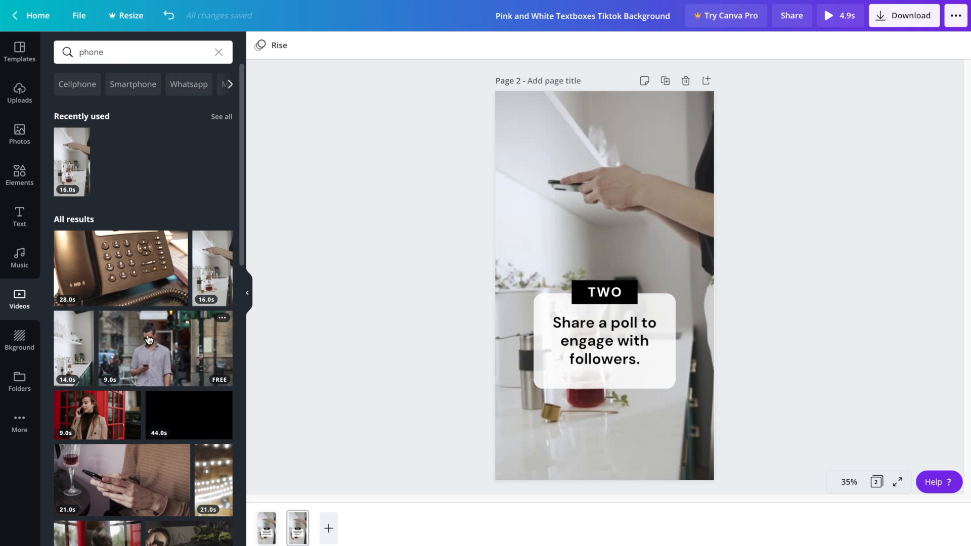
pyautogui.moveTo(151, 354); pyautogui.dragTo(498, 253)
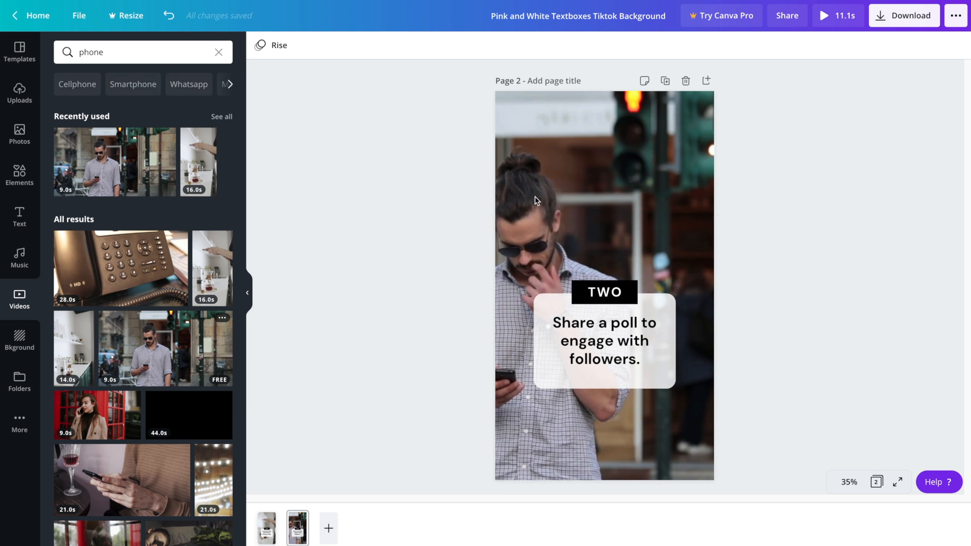
pyautogui.doubleClick(554, 172)
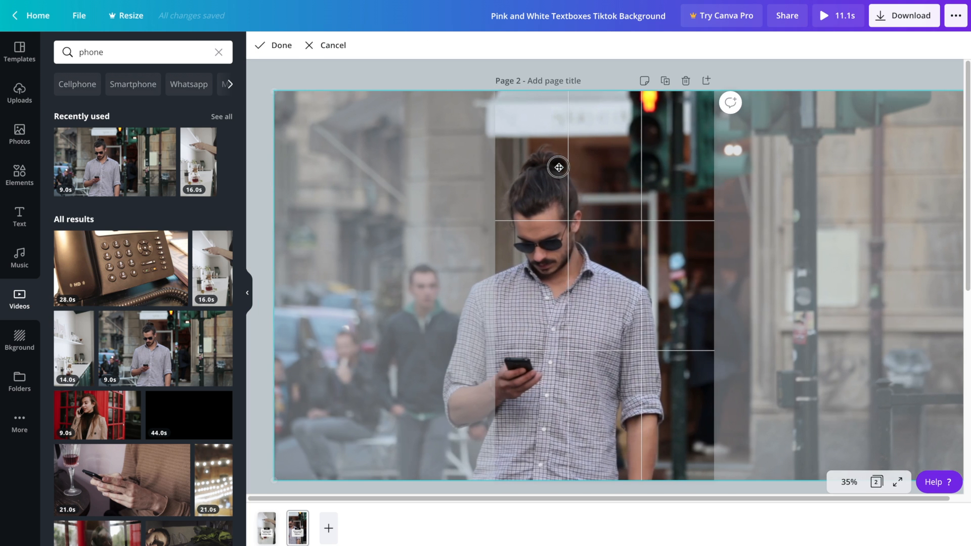
pyautogui.moveTo(559, 167); pyautogui.dragTo(622, 171)
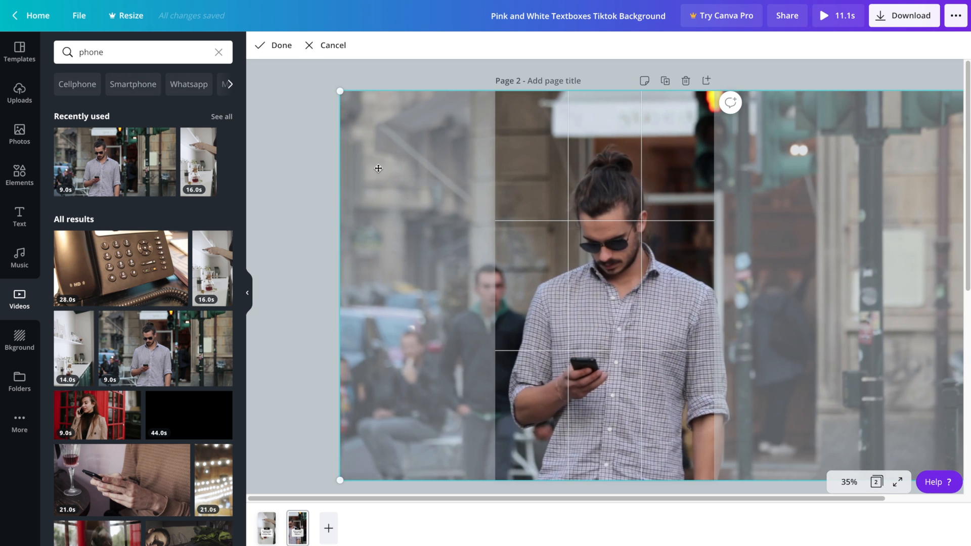
pyautogui.click(301, 150)
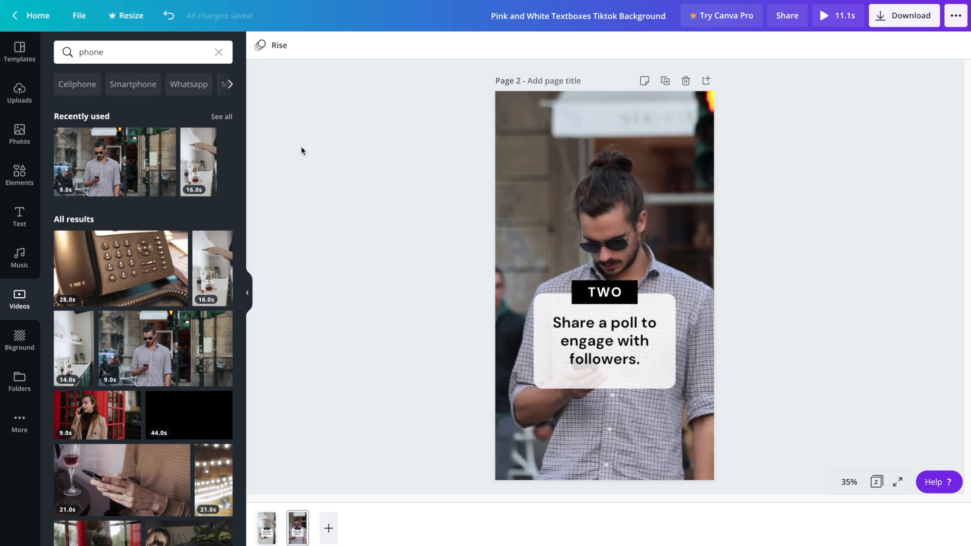
pyautogui.click(524, 150)
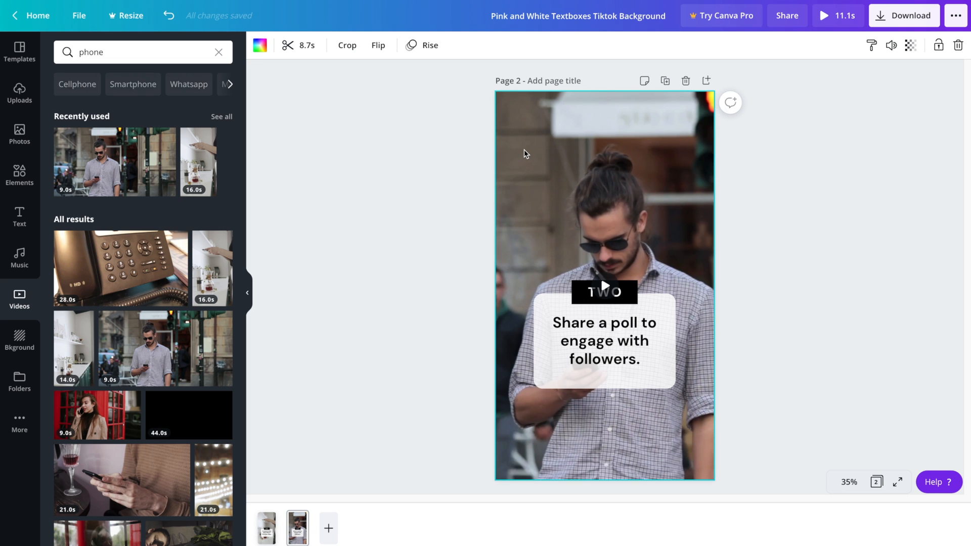
# Trim page 2's street clip to a 2.5 s section later in the footage, then reopen it for cropping
pyautogui.click(314, 48)
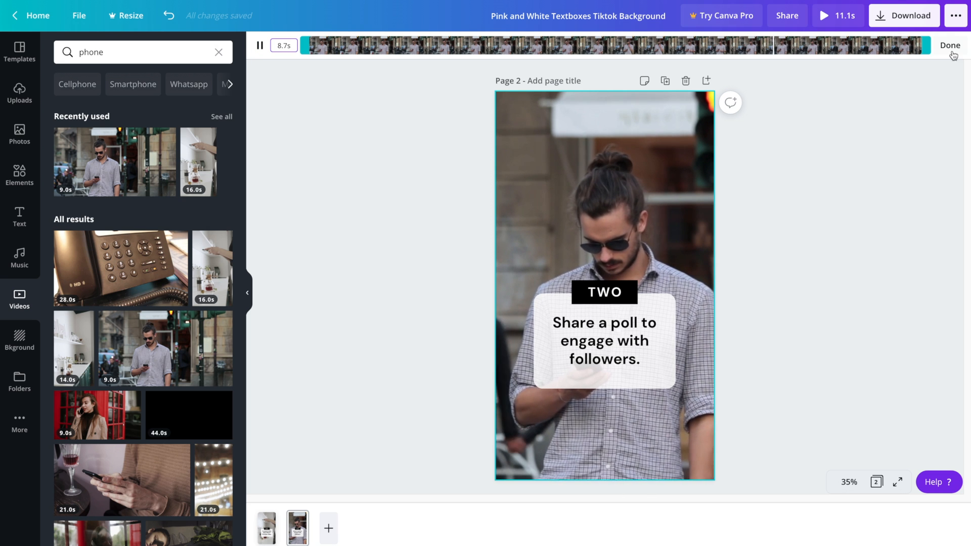
pyautogui.moveTo(934, 46); pyautogui.dragTo(491, 41)
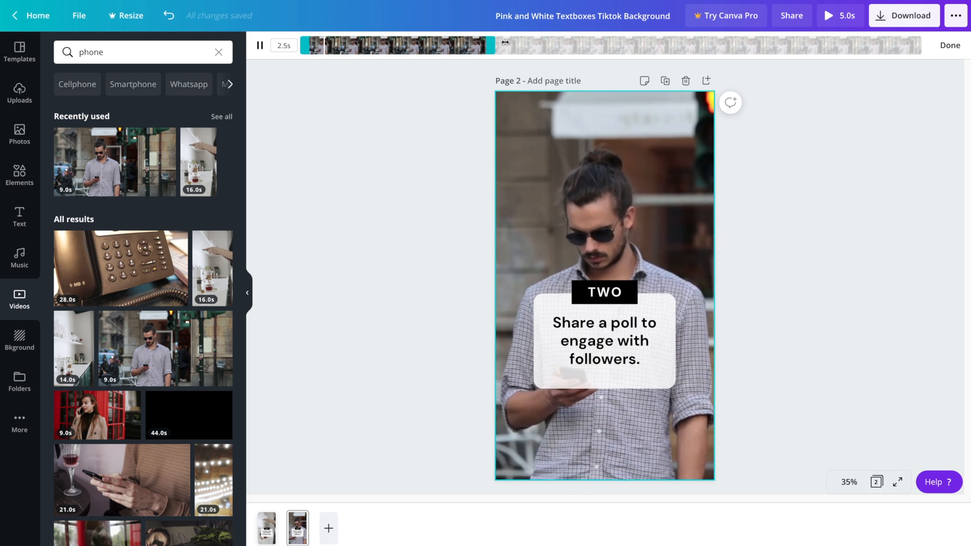
pyautogui.moveTo(408, 41); pyautogui.dragTo(685, 48)
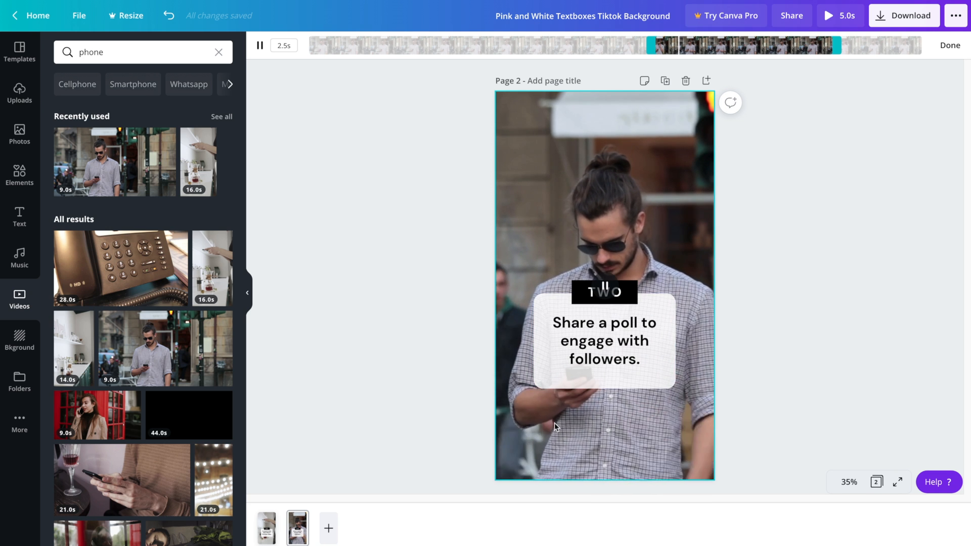
pyautogui.click(600, 276)
pyautogui.doubleClick(601, 277)
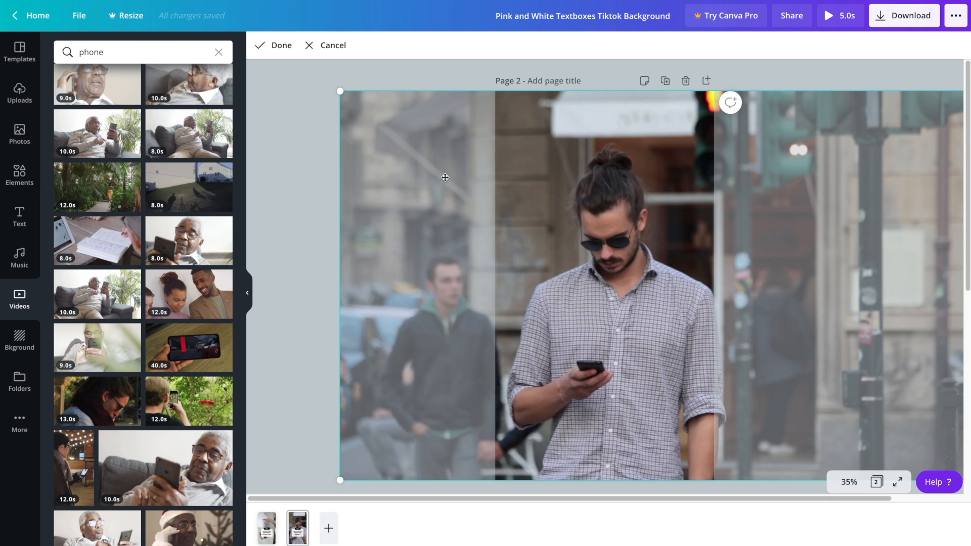
# Enlarge and shift page 2's street video so the man fills the page, then preview it playing
pyautogui.moveTo(341, 90); pyautogui.dragTo(252, 42)
pyautogui.moveTo(595, 208); pyautogui.dragTo(606, 180)
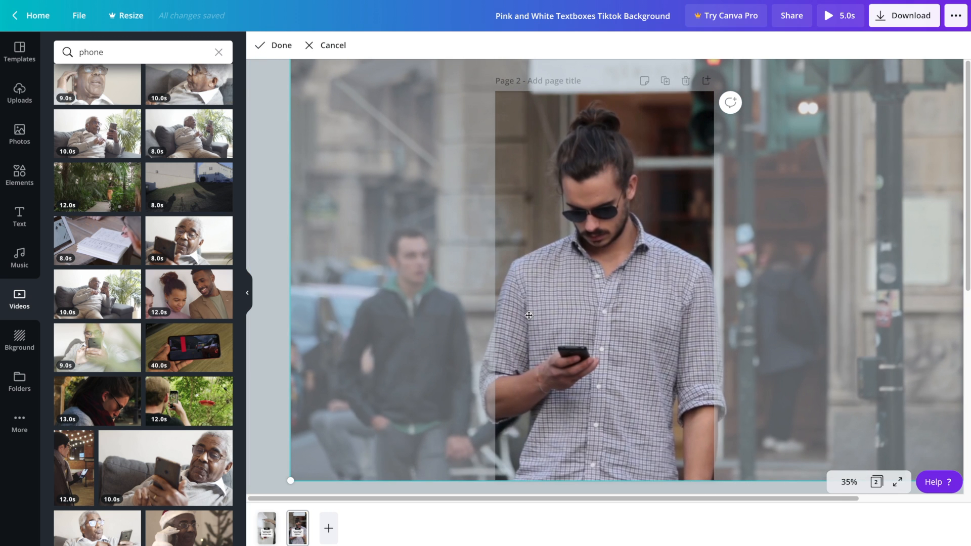
pyautogui.click(273, 45)
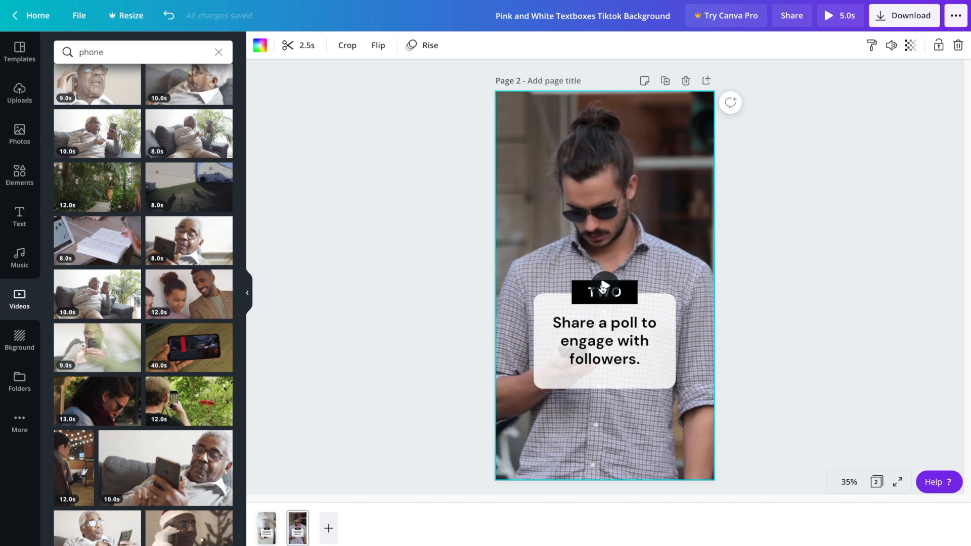
pyautogui.click(603, 286)
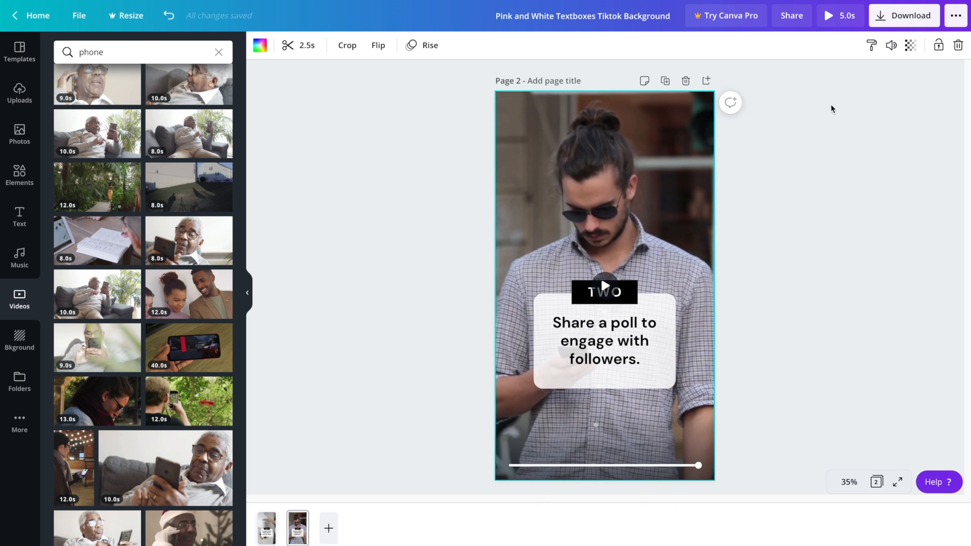
pyautogui.click(828, 15)
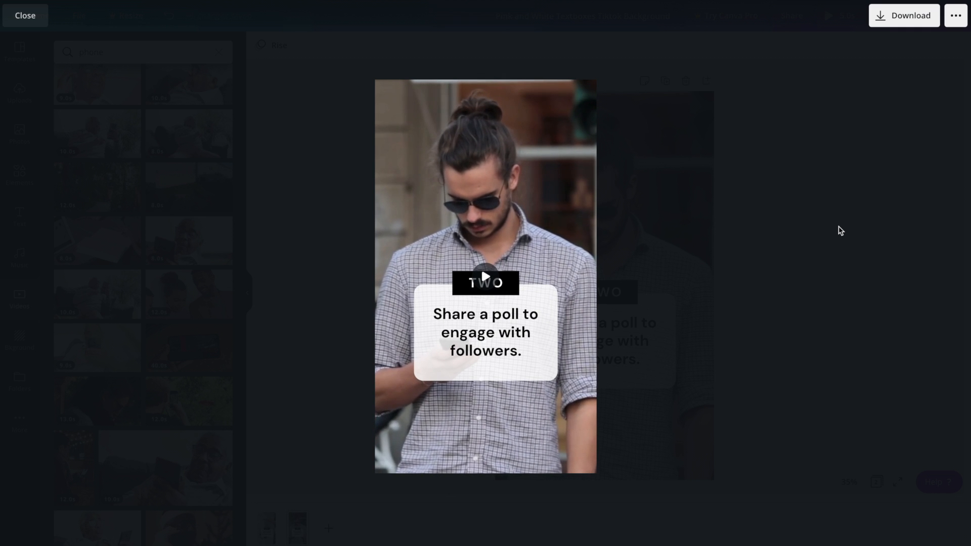
pyautogui.press('Escape')
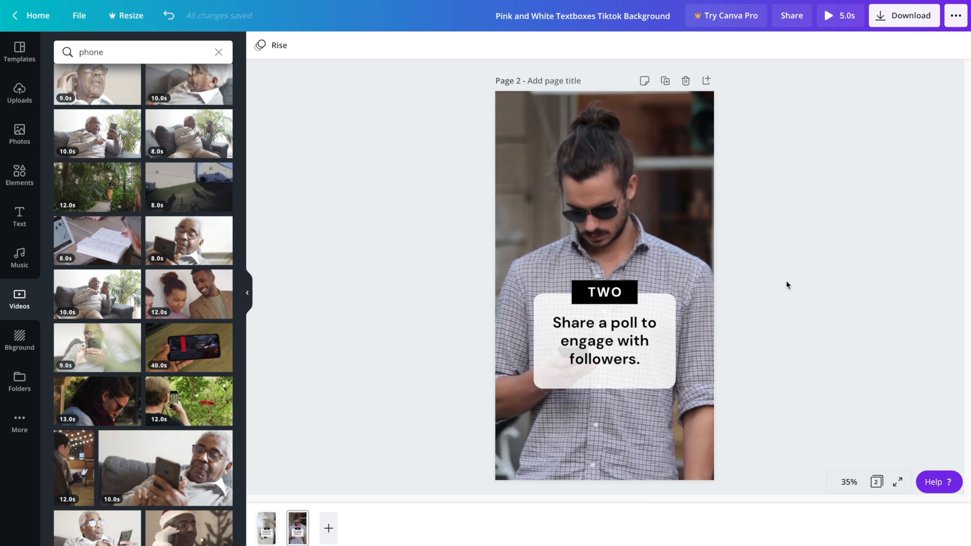
# Duplicate page 2 as page 3 reading THREE and 'Give other users a shoutout.'
pyautogui.click(665, 81)
pyautogui.click(603, 284)
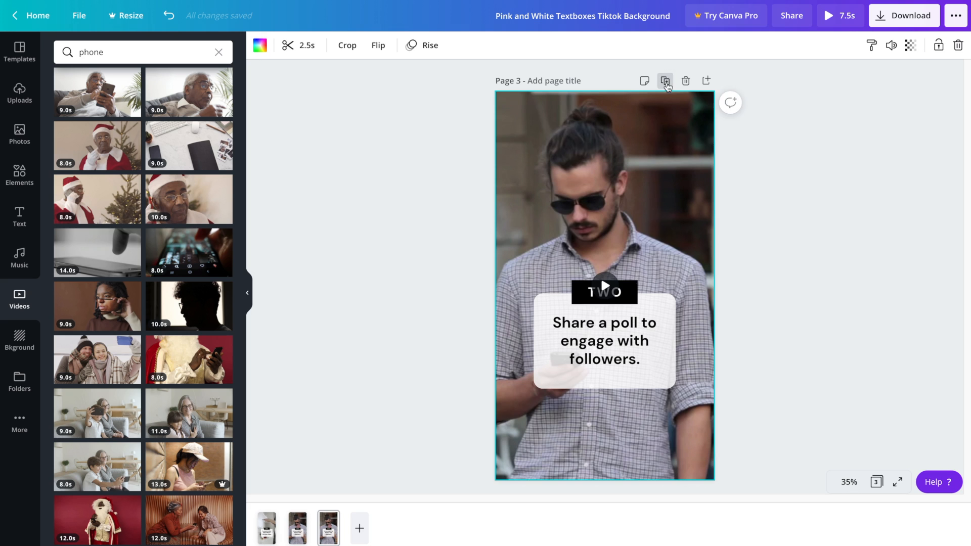
pyautogui.doubleClick(605, 291)
pyautogui.write('THREE')
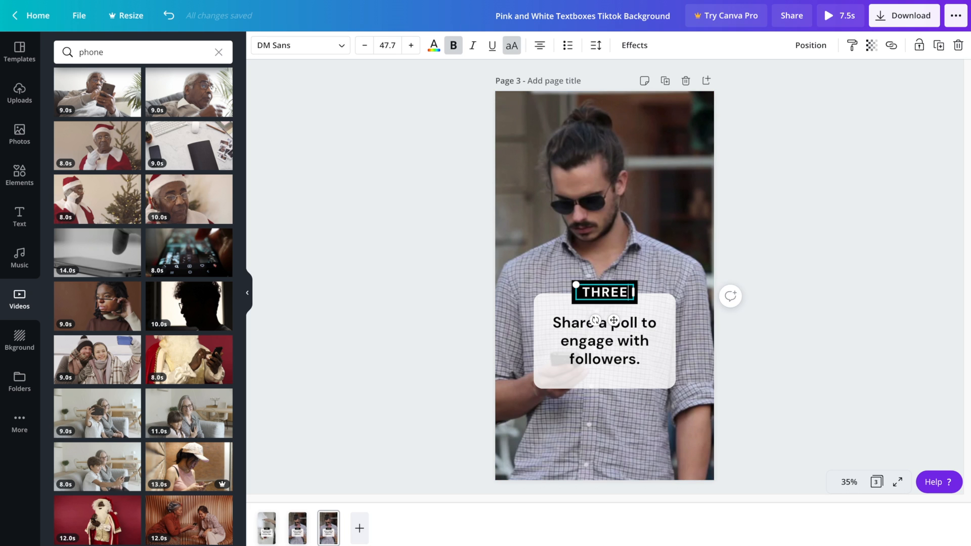
pyautogui.doubleClick(602, 344)
pyautogui.write('Give other users a shoutout.')
pyautogui.click(427, 232)
# Make the man-on-phone clip page 3's background, trimmed to 2.5 s
pyautogui.scroll(-15, 199, 340)
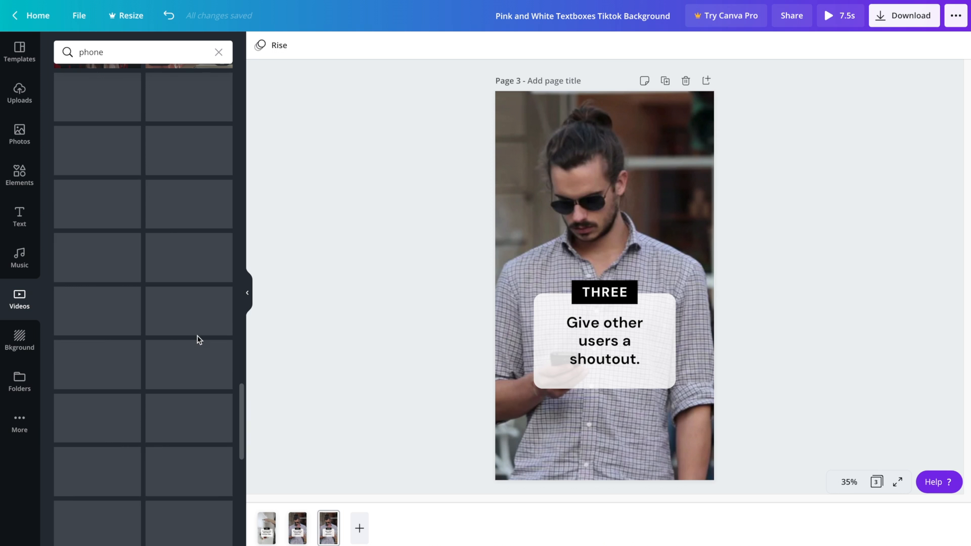
pyautogui.click(194, 102)
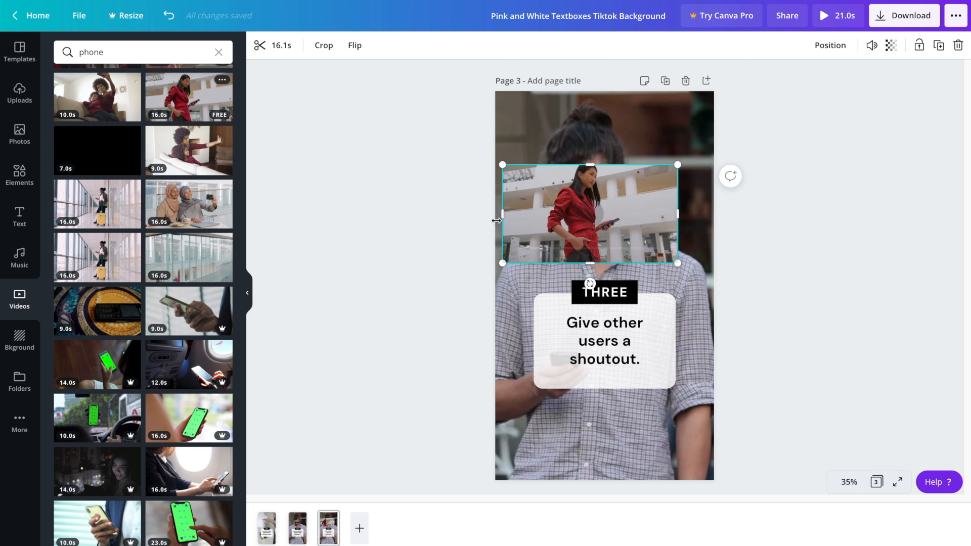
pyautogui.press('Delete')
pyautogui.moveTo(189, 98); pyautogui.dragTo(495, 180)
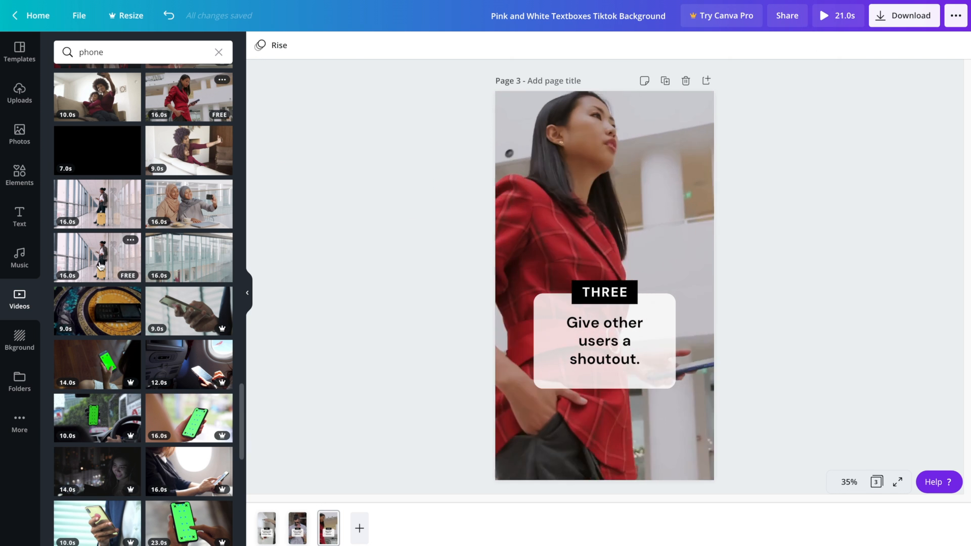
pyautogui.scroll(-10, 101, 265)
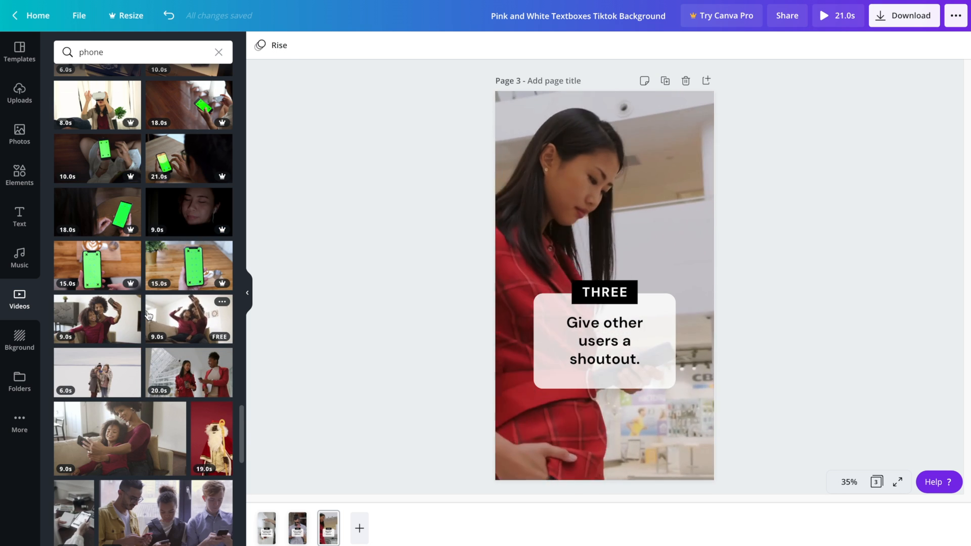
pyautogui.scroll(-5, 148, 315)
pyautogui.moveTo(167, 235); pyautogui.dragTo(498, 223)
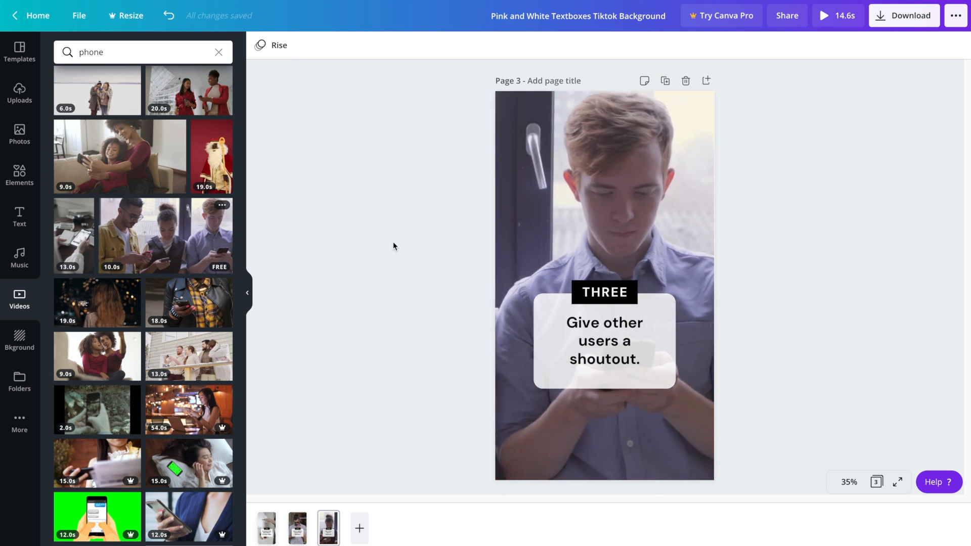
pyautogui.moveTo(929, 45); pyautogui.dragTo(472, 45)
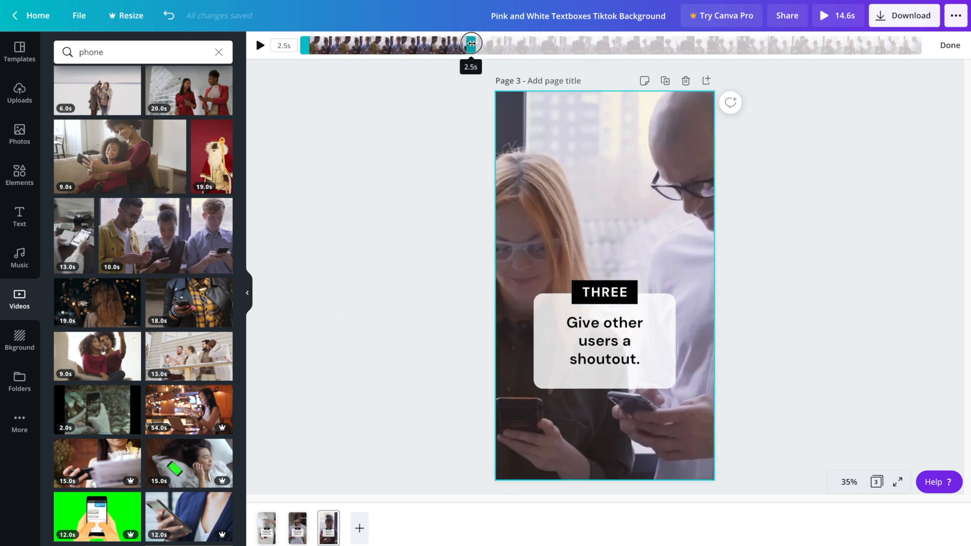
pyautogui.click(821, 251)
# Duplicate page 3 as page 4 with the tip 'Announce when you'll be going live.'
pyautogui.click(665, 81)
pyautogui.doubleClick(603, 293)
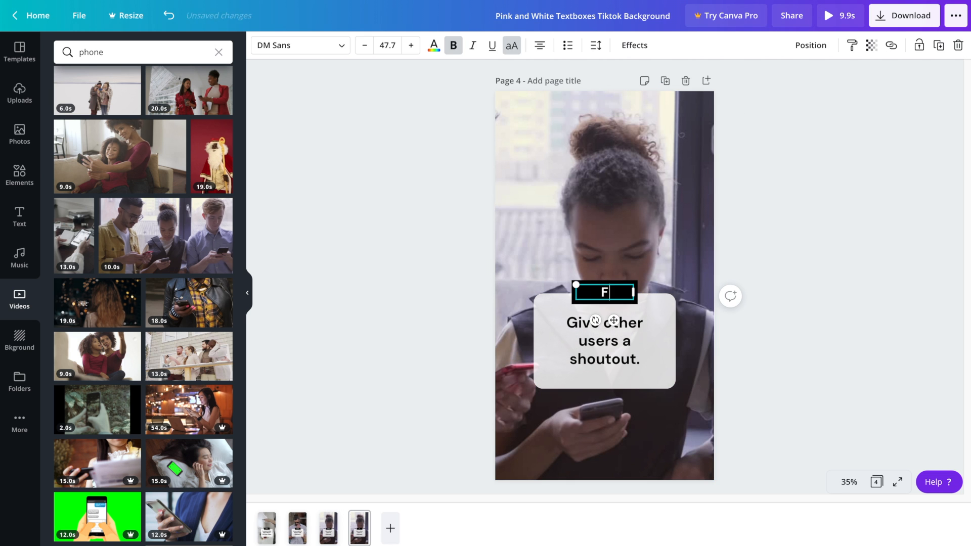
pyautogui.doubleClick(604, 340)
pyautogui.write("Announce when you'll be going live.")
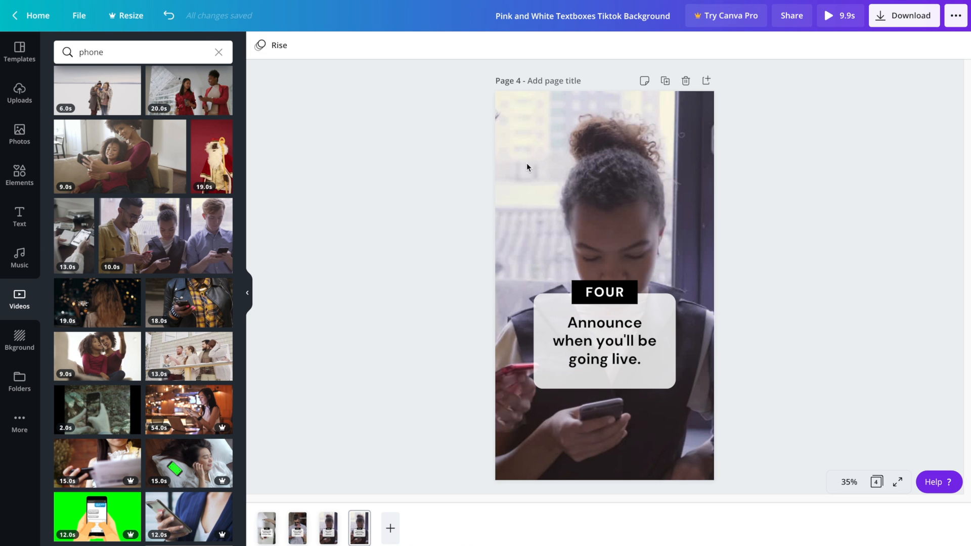
# Replace page 4's background with the group-selfie clip and trim it to a later 2.5 s section
pyautogui.click(526, 162)
pyautogui.scroll(-10, 184, 204)
pyautogui.scroll(-15, 185, 203)
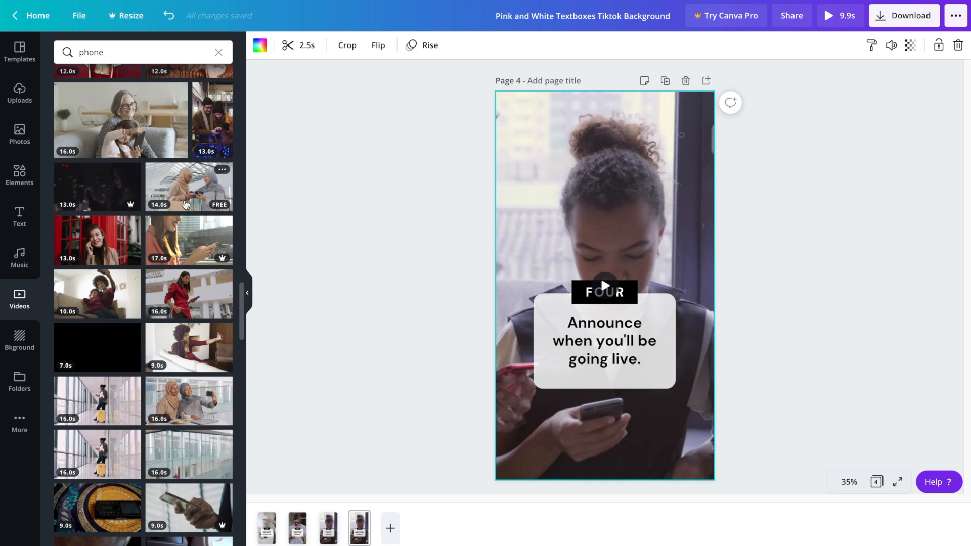
pyautogui.moveTo(178, 168); pyautogui.dragTo(570, 179)
pyautogui.doubleClick(629, 182)
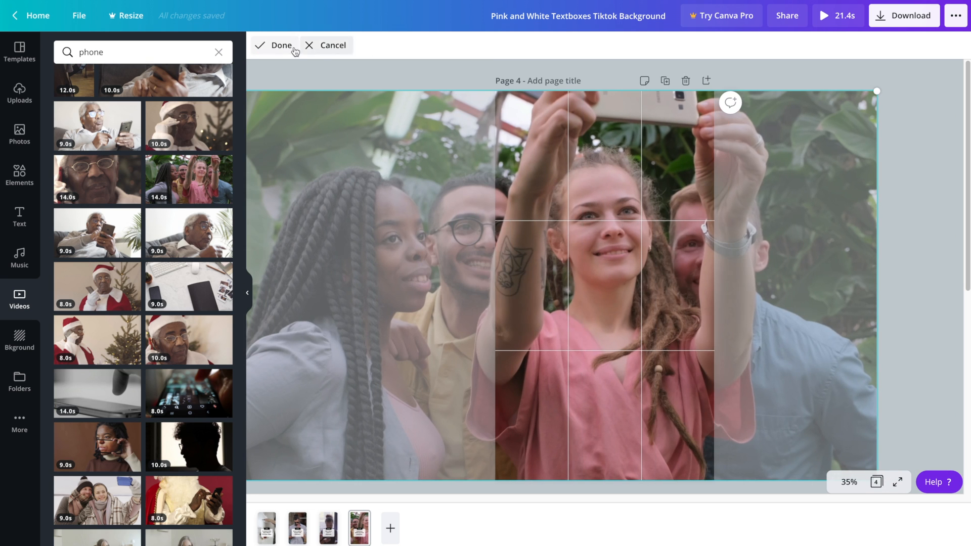
pyautogui.click(273, 45)
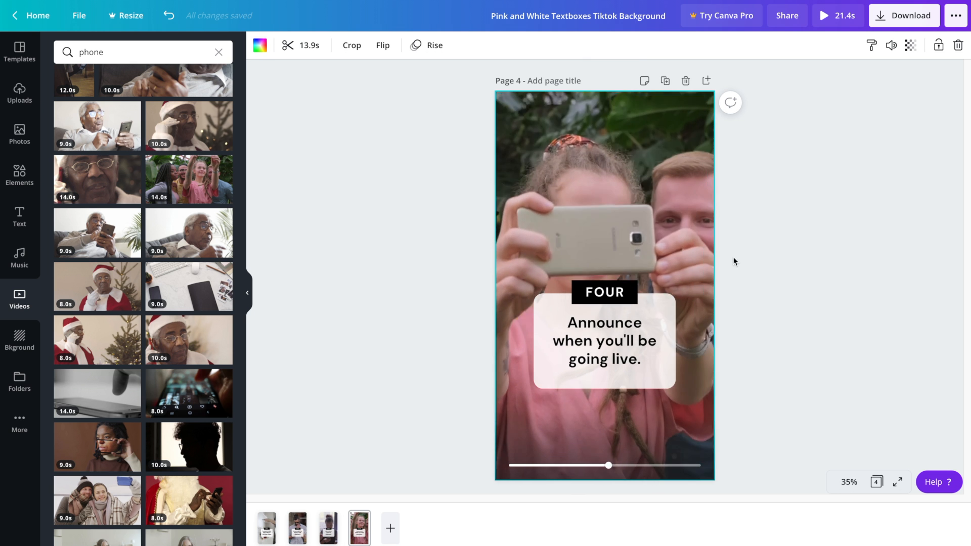
pyautogui.click(288, 45)
pyautogui.moveTo(851, 44); pyautogui.dragTo(422, 42)
pyautogui.moveTo(347, 47); pyautogui.dragTo(464, 40)
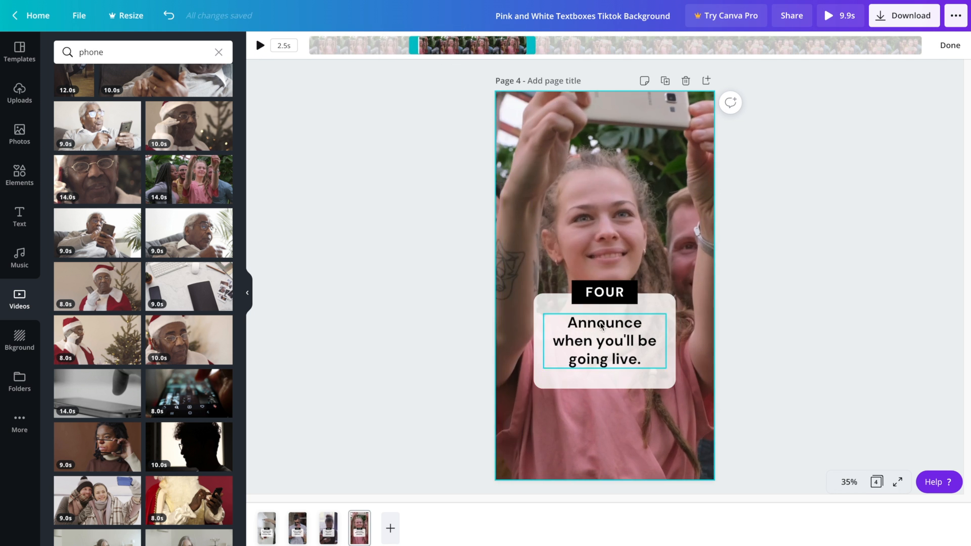
pyautogui.click(665, 81)
# Give page 5 the FIVE heading and the tip 'Share behind the scenes footage.'
pyautogui.doubleClick(602, 291)
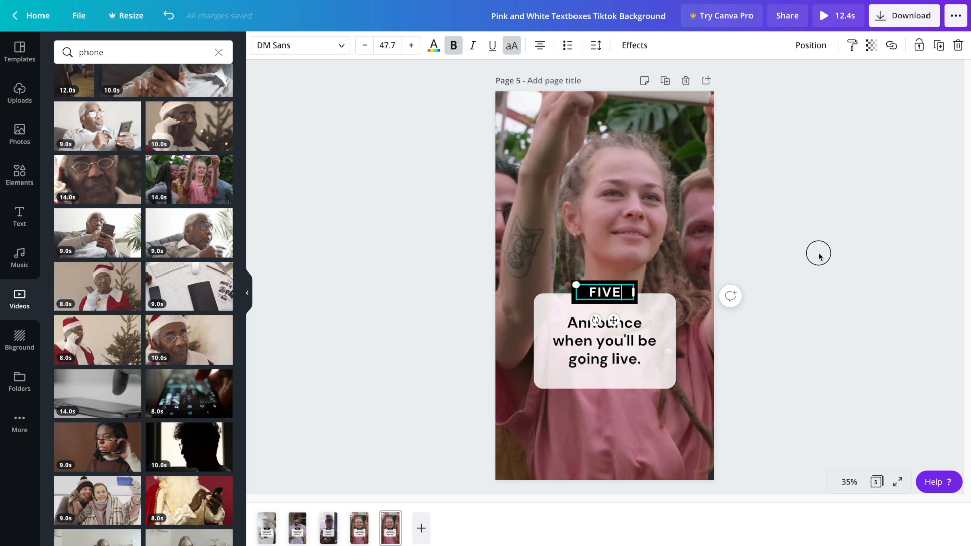
pyautogui.doubleClick(604, 340)
pyautogui.write('Share behind the sce')
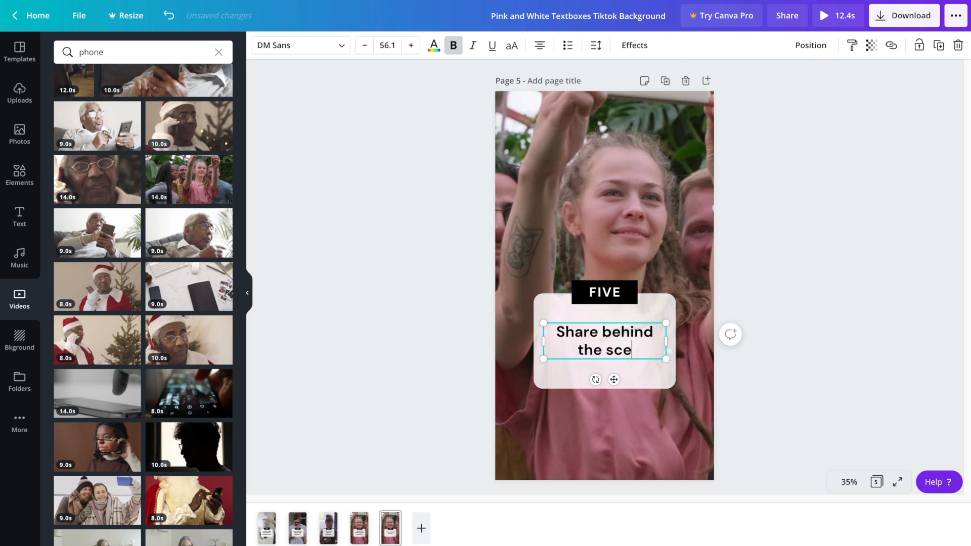
pyautogui.write('nes footage.')
# Search the video library for filming, then video, then music clips
pyautogui.click(142, 58)
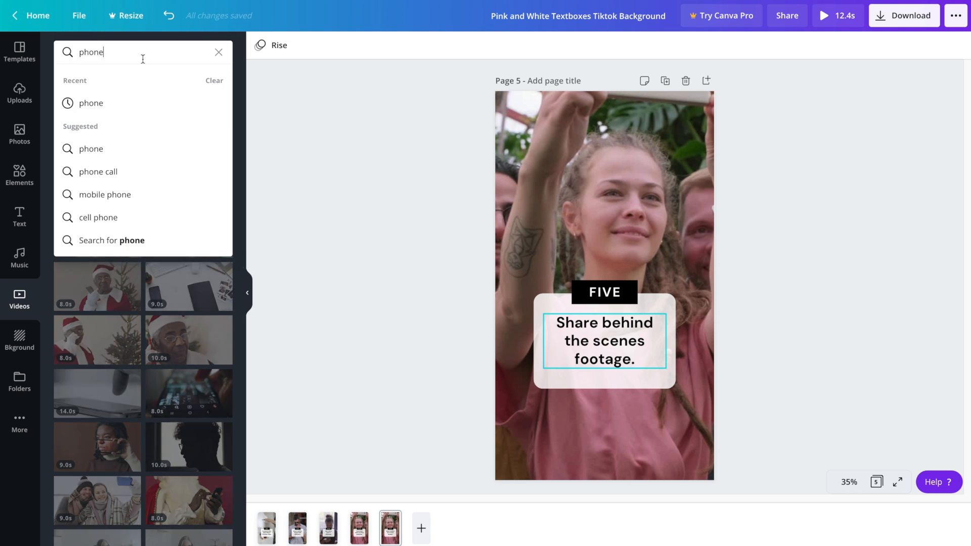
pyautogui.write('filming')
pyautogui.press('Return')
pyautogui.click(134, 52)
pyautogui.write('video')
pyautogui.press('Return')
pyautogui.click(107, 49)
pyautogui.write('music')
pyautogui.press('Return')
# Add the 27.0 s keyboard clip as page 5's background and trim it to 2.5 s
pyautogui.scroll(-5, 70, 254)
pyautogui.moveTo(80, 363); pyautogui.dragTo(505, 261)
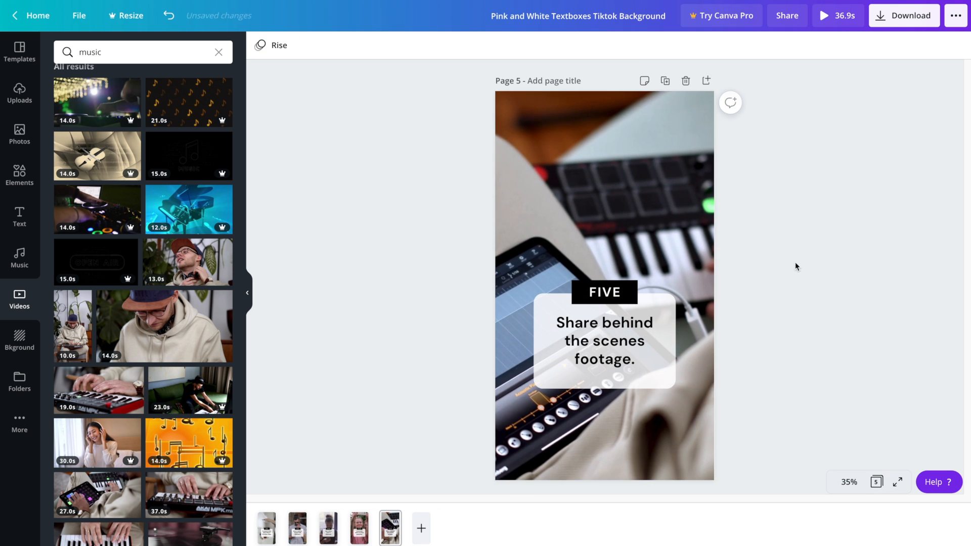
pyautogui.click(301, 45)
pyautogui.moveTo(918, 46); pyautogui.dragTo(369, 46)
# Duplicate page 5 as page 6 reading SIX and 'Share a testimonial or positive feedback.' in a widened box
pyautogui.click(665, 81)
pyautogui.doubleClick(611, 291)
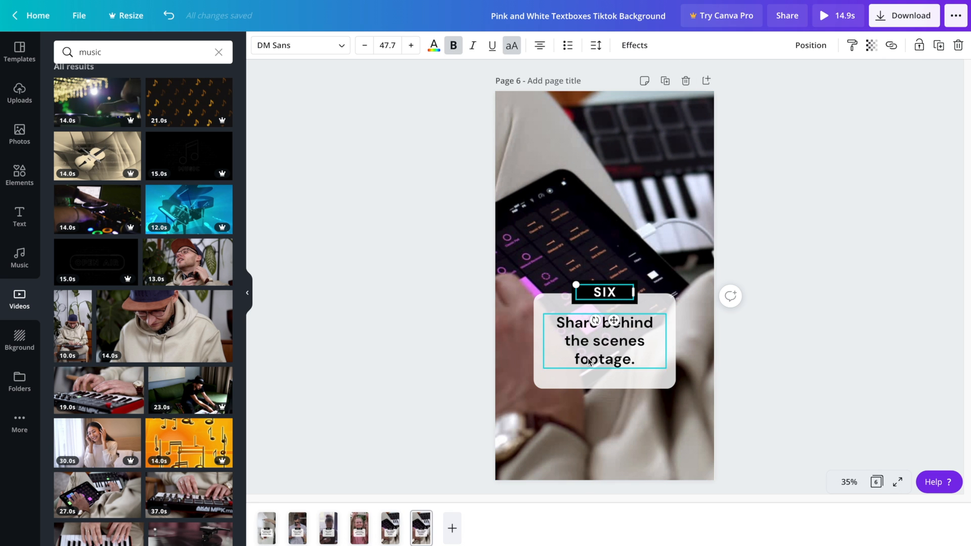
pyautogui.doubleClick(604, 365)
pyautogui.write('Share a testimonial or positiv')
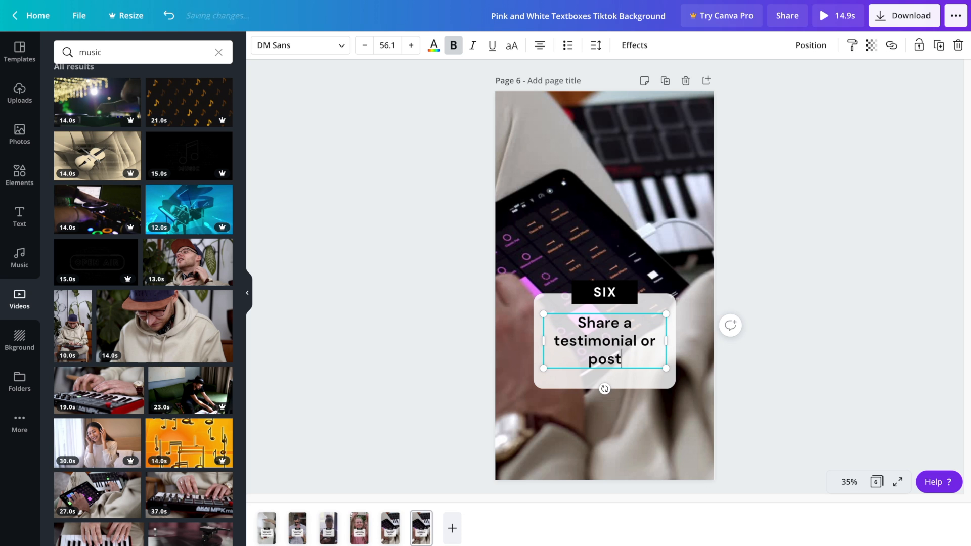
pyautogui.write('e feedback')
pyautogui.moveTo(543, 341); pyautogui.dragTo(534, 341)
pyautogui.moveTo(666, 341); pyautogui.dragTo(676, 344)
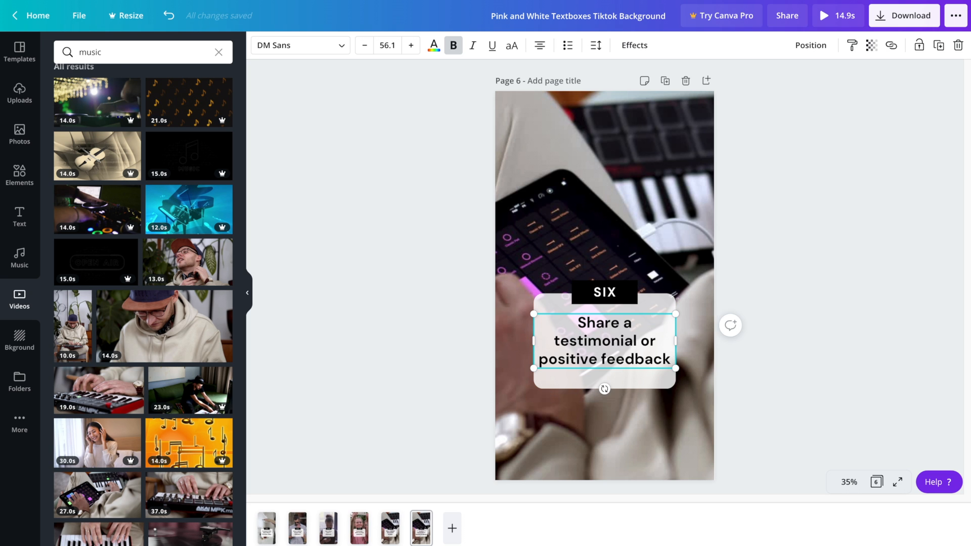
pyautogui.write('.')
pyautogui.press('Return')
pyautogui.click(844, 197)
pyautogui.moveTo(611, 332); pyautogui.dragTo(610, 337)
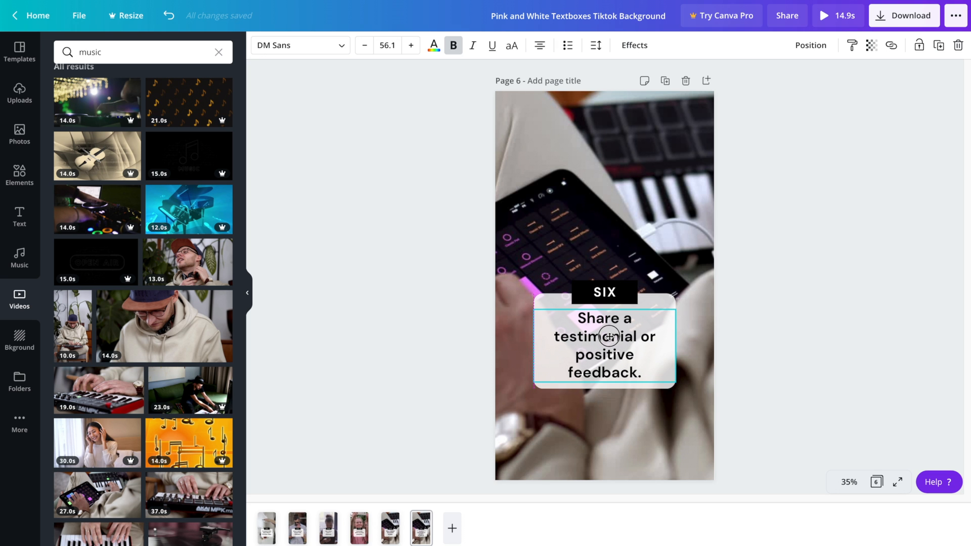
# Search phone videos and set the notebook-and-pen clip as page 6's background, shifted left, trimmed to 2.5 s
pyautogui.click(729, 321)
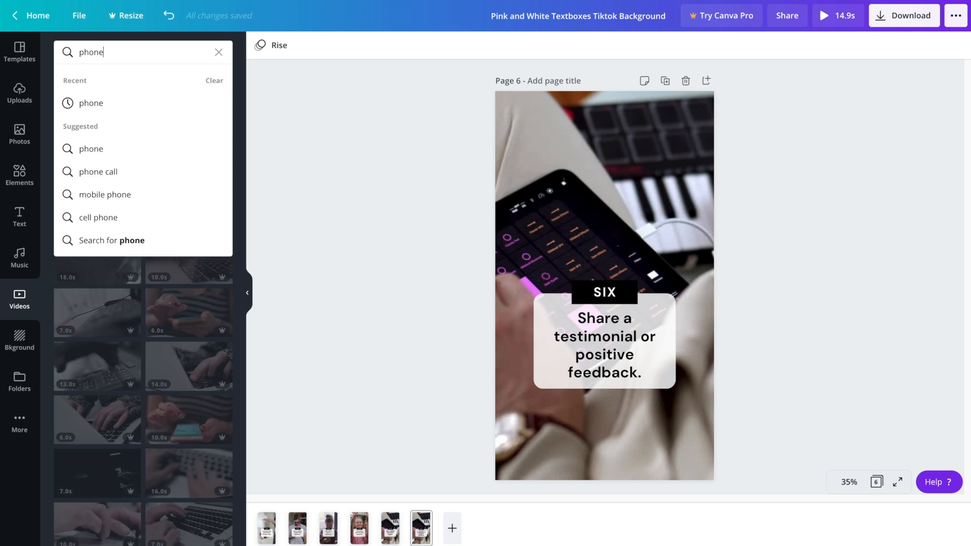
pyautogui.press('Return')
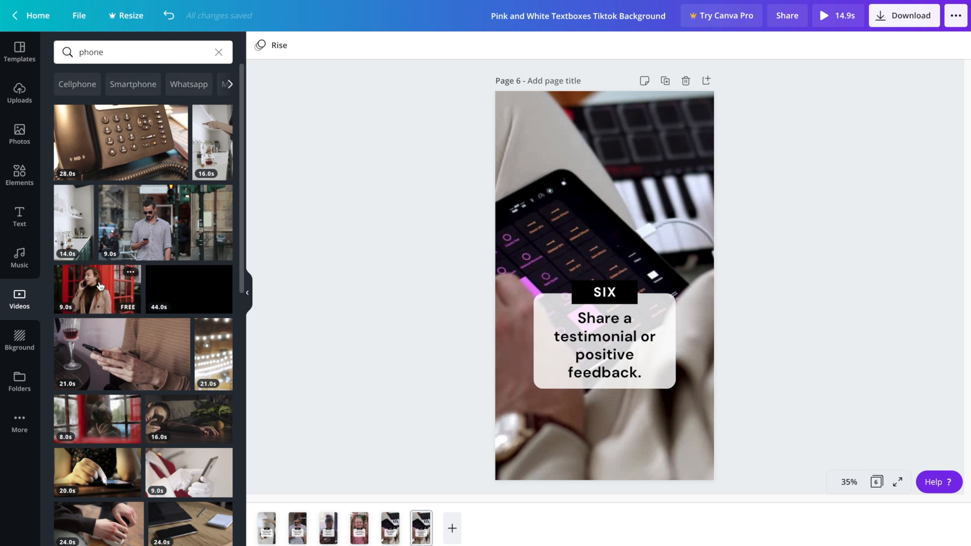
pyautogui.scroll(-2, 152, 379)
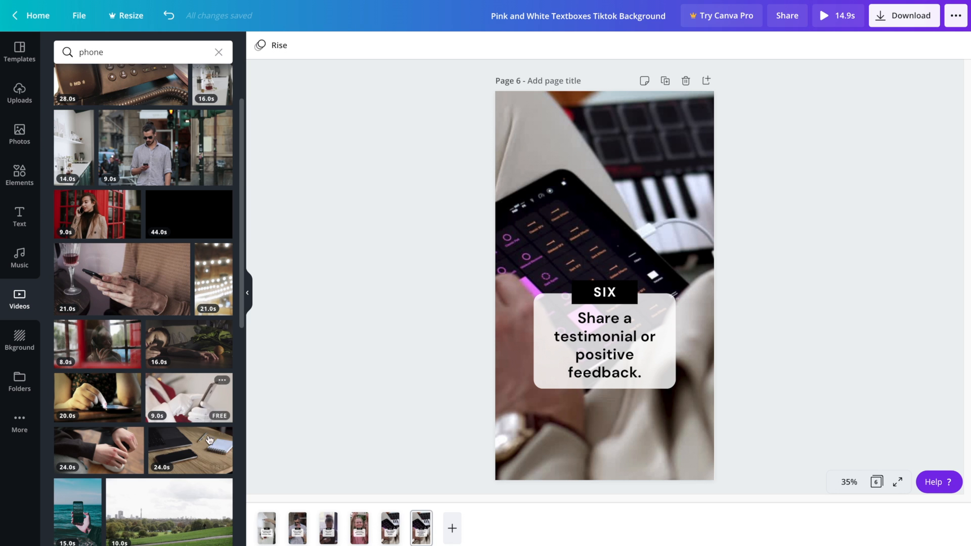
pyautogui.moveTo(185, 443); pyautogui.dragTo(657, 124)
pyautogui.doubleClick(618, 152)
pyautogui.moveTo(619, 157); pyautogui.dragTo(430, 163)
pyautogui.click(782, 208)
pyautogui.click(614, 151)
pyautogui.click(303, 46)
pyautogui.moveTo(926, 46); pyautogui.dragTo(379, 47)
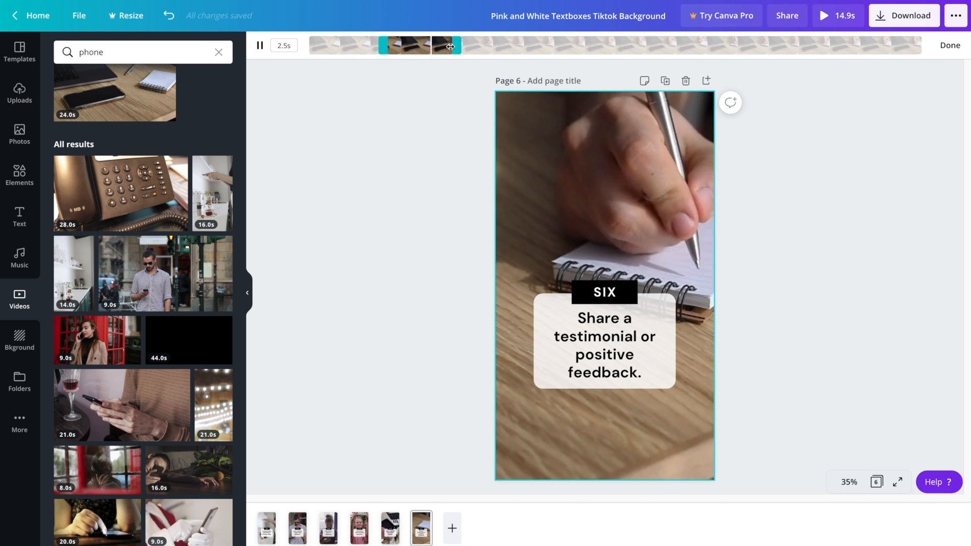
pyautogui.click(422, 268)
# Nudge the notebook video's framing slightly left, then undo that change
pyautogui.doubleClick(638, 184)
pyautogui.moveTo(638, 184); pyautogui.dragTo(623, 184)
pyautogui.click(782, 223)
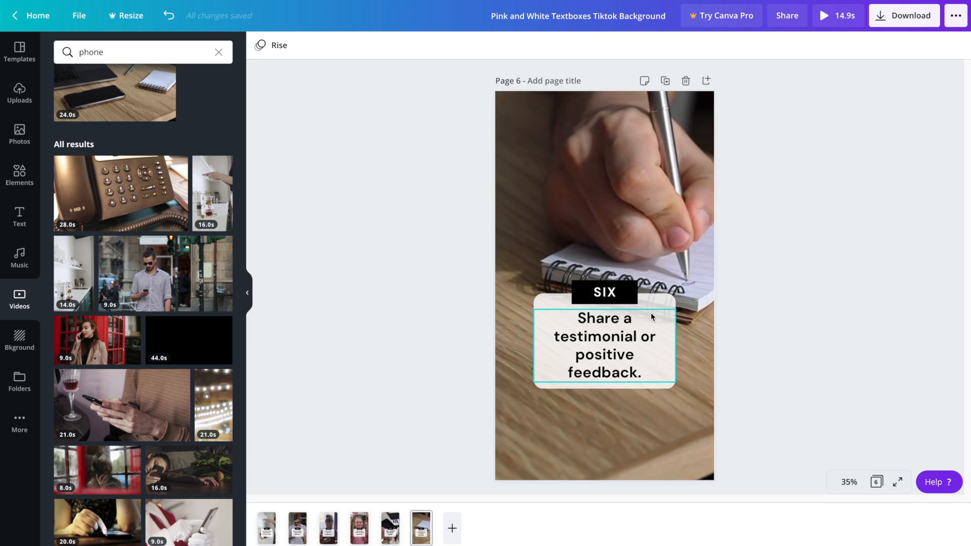
pyautogui.press('super+z')
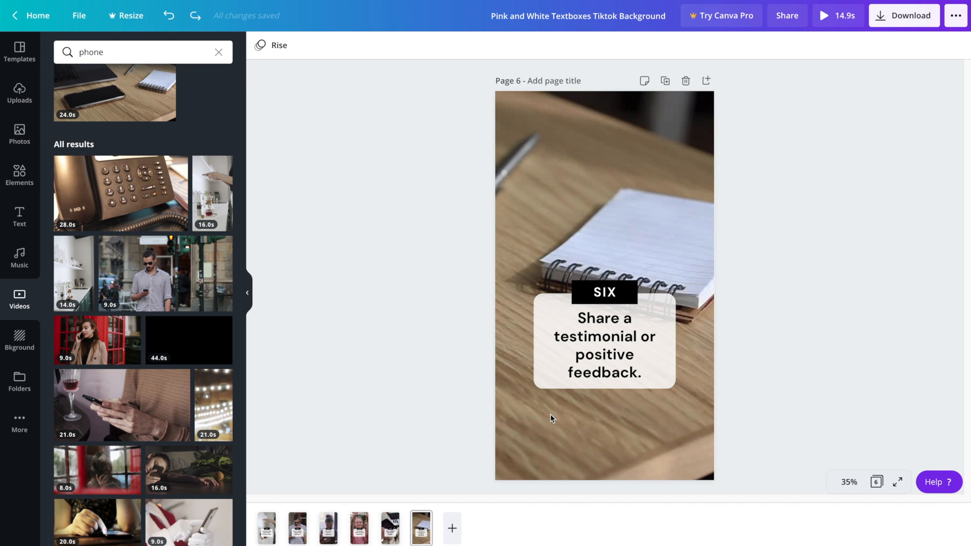
# Duplicate page 5 and move the copy to the end as page 7
pyautogui.click(391, 528)
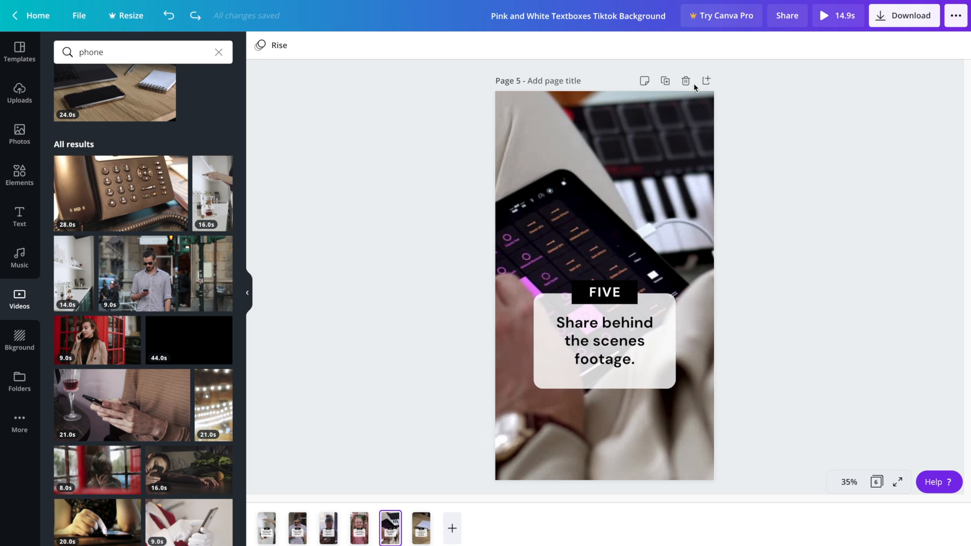
pyautogui.click(667, 81)
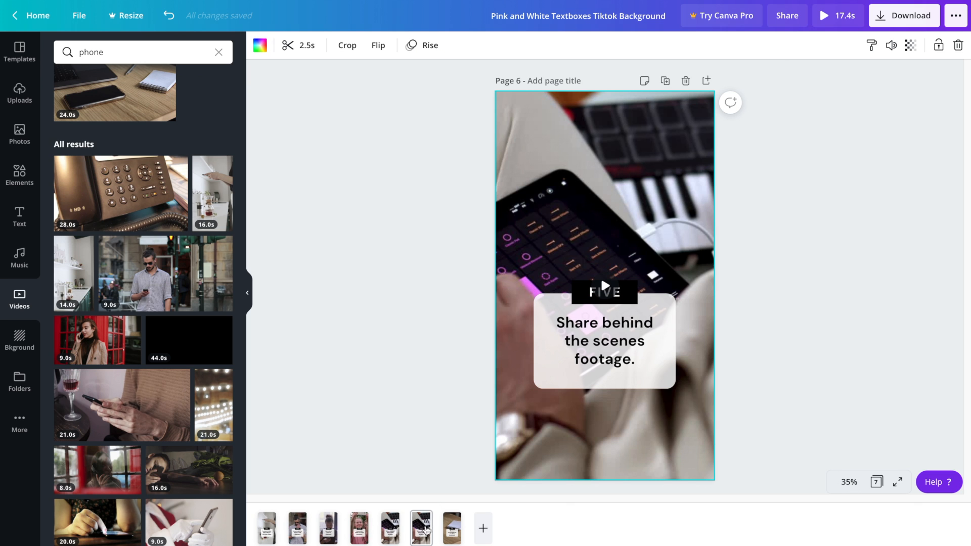
pyautogui.moveTo(417, 521); pyautogui.dragTo(466, 522)
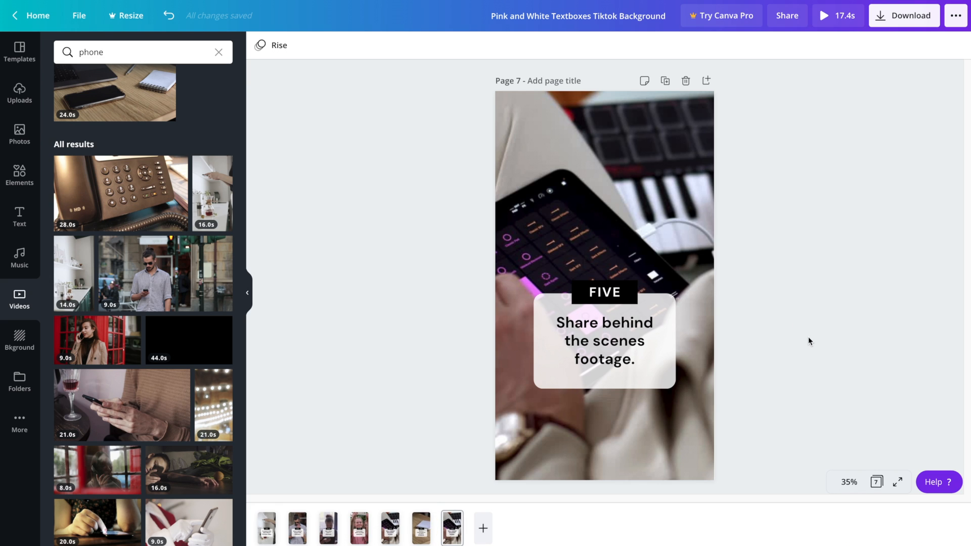
pyautogui.click(422, 524)
pyautogui.click(452, 527)
# Change page 7's label to SEVEN and its tip to 'Share a before and after pic or video.'
pyautogui.doubleClick(611, 297)
pyautogui.write('SEVEN')
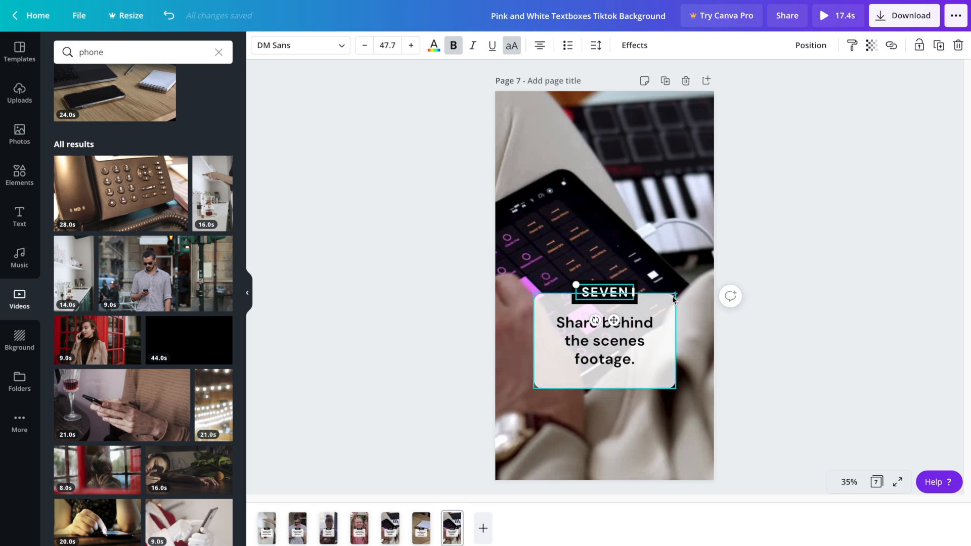
pyautogui.click(889, 441)
pyautogui.tripleClick(598, 326)
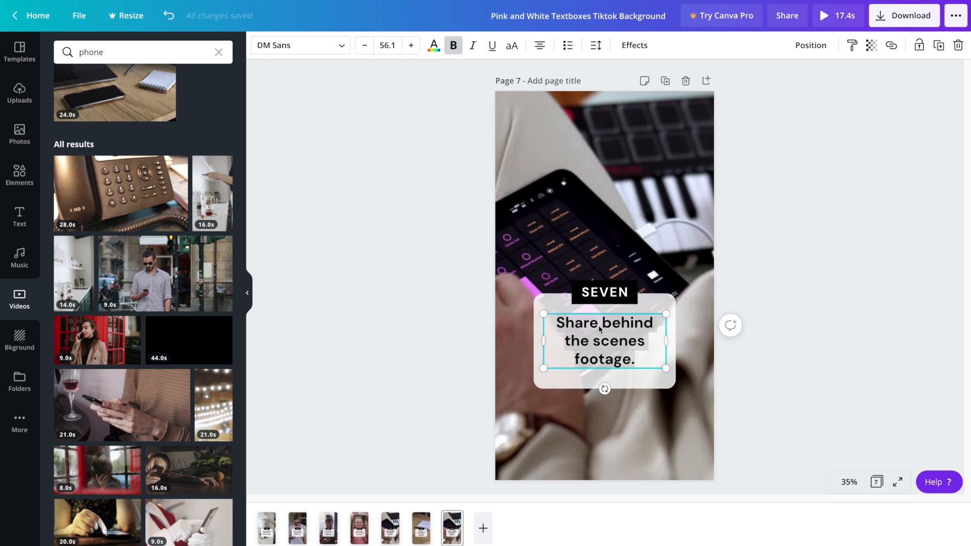
pyautogui.write('Share a before and after pic or video.')
# Search the video library for makeup clips
pyautogui.tripleClick(119, 51)
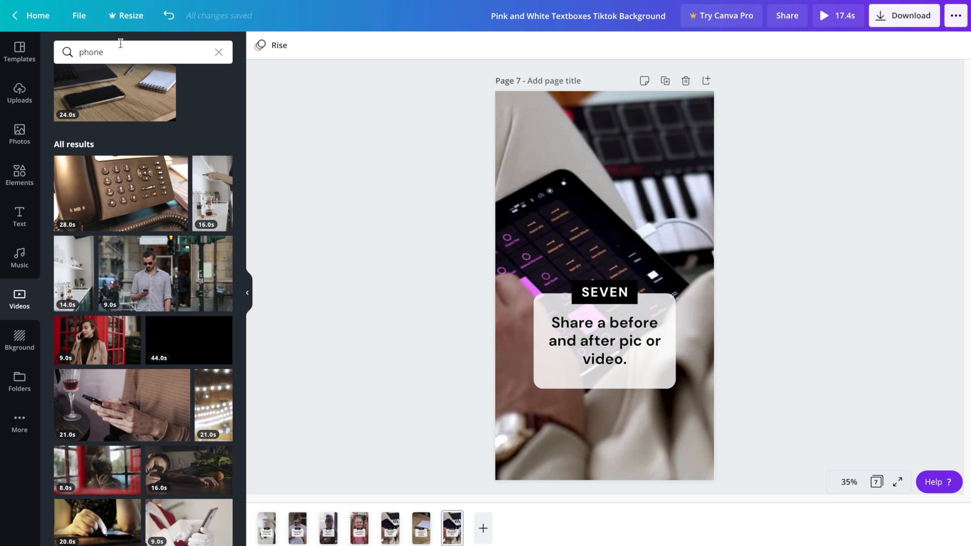
pyautogui.write('makeup')
pyautogui.press('Return')
pyautogui.scroll(-10, 172, 415)
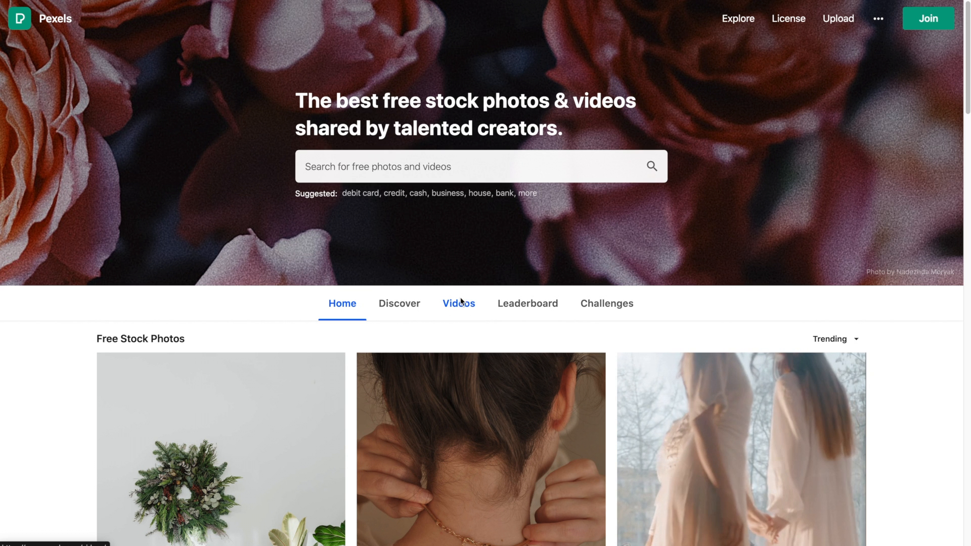
# Browse Pexels' free stock videos and search for makeup
pyautogui.click(459, 303)
pyautogui.scroll(-1, 900, 366)
pyautogui.scroll(-15, 900, 369)
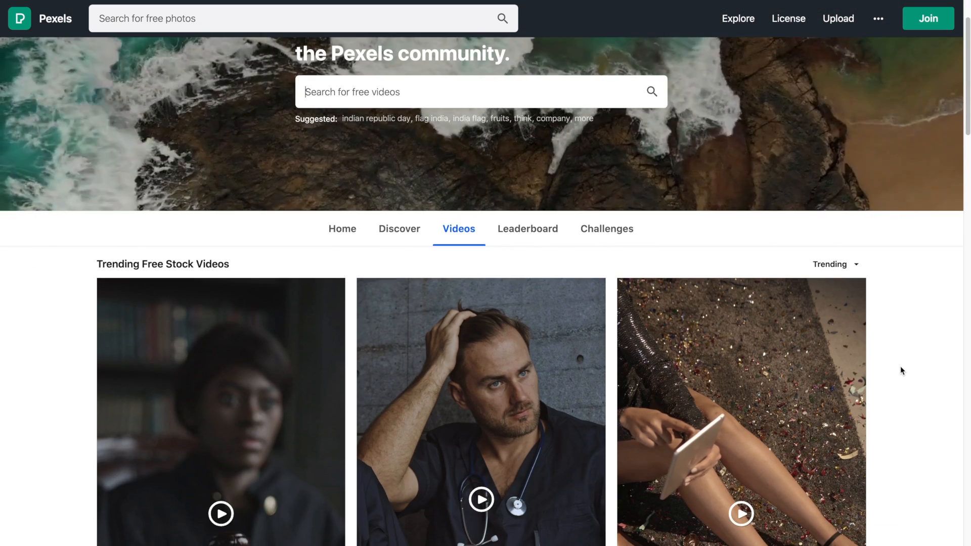
pyautogui.scroll(-10, 900, 366)
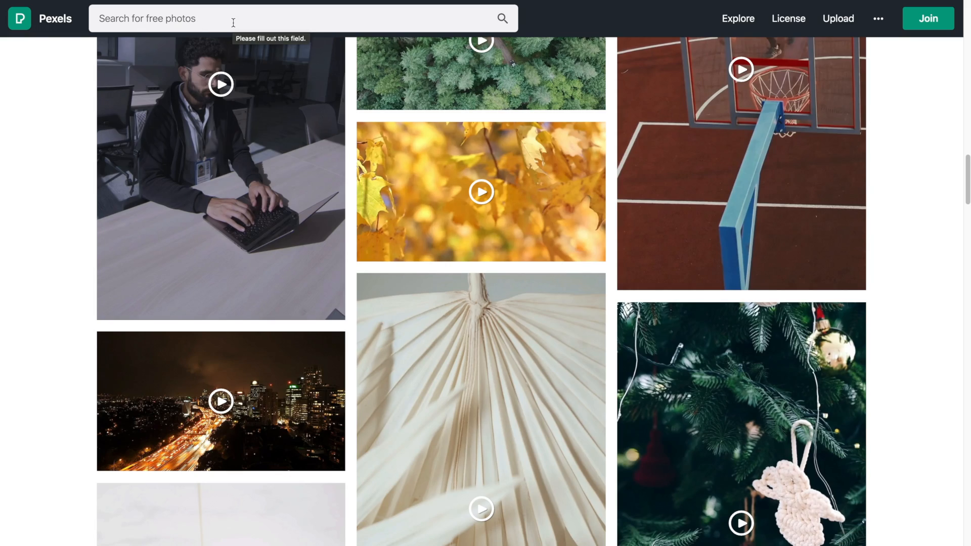
pyautogui.write('makeup')
pyautogui.press('Return')
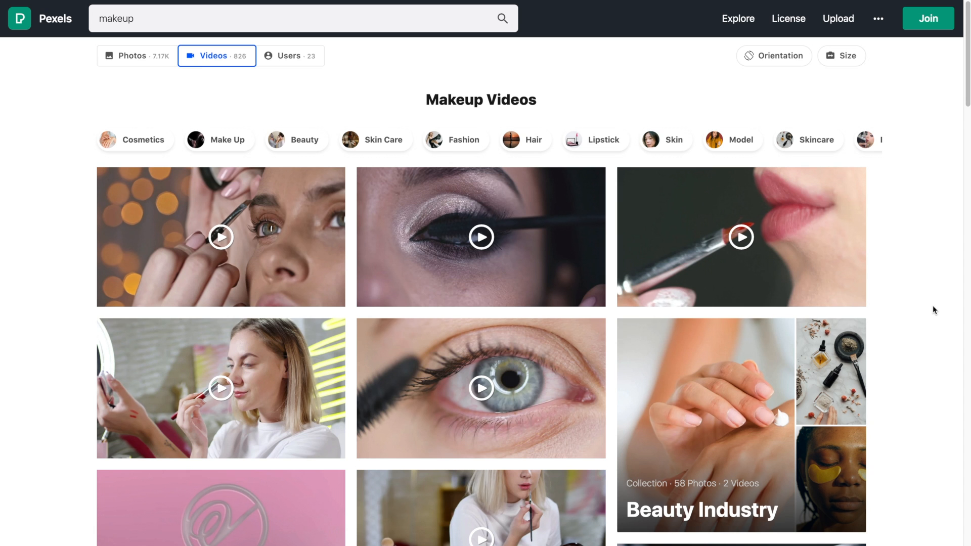
# Download the dressing-room mirror makeup video and dismiss the thank-the-creator dialog
pyautogui.scroll(-7, 932, 305)
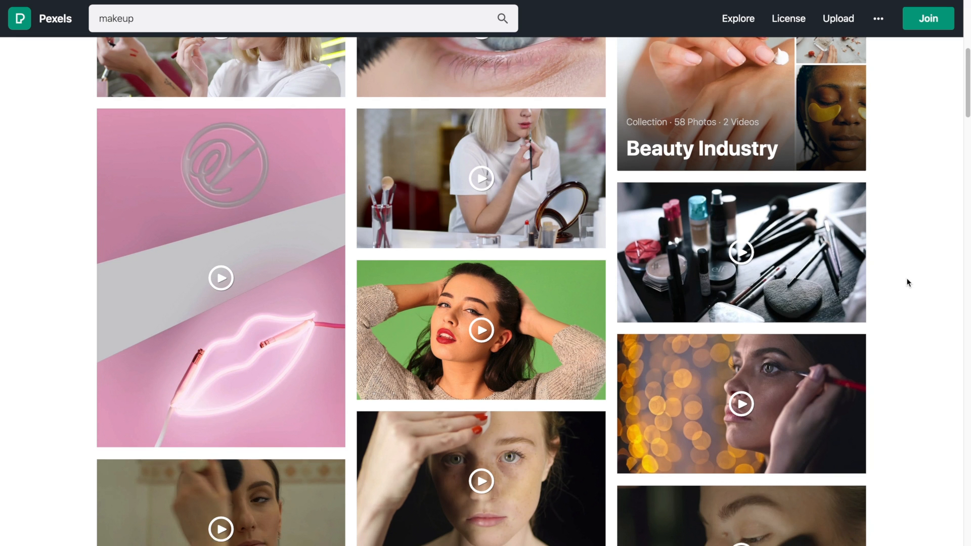
pyautogui.scroll(-1, 906, 278)
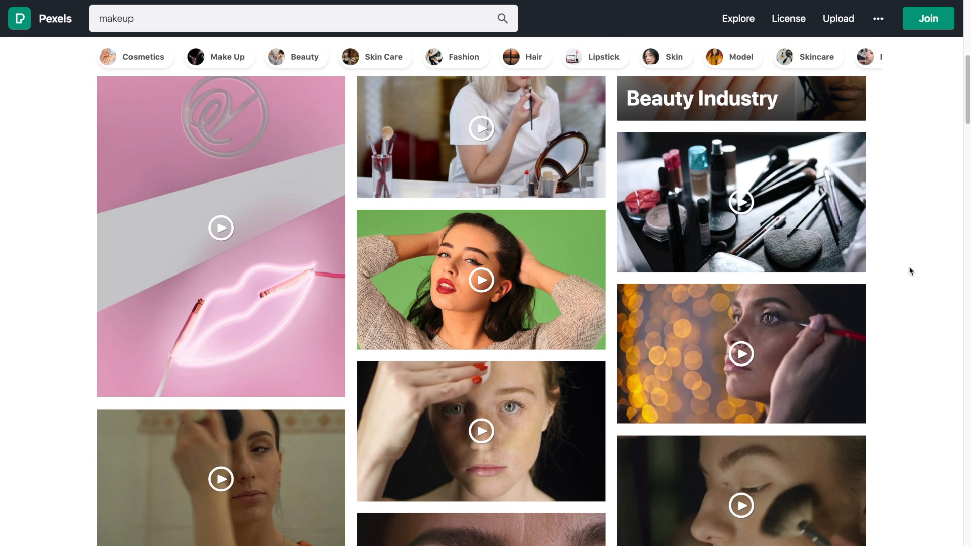
pyautogui.moveTo(967, 107); pyautogui.dragTo(965, 197)
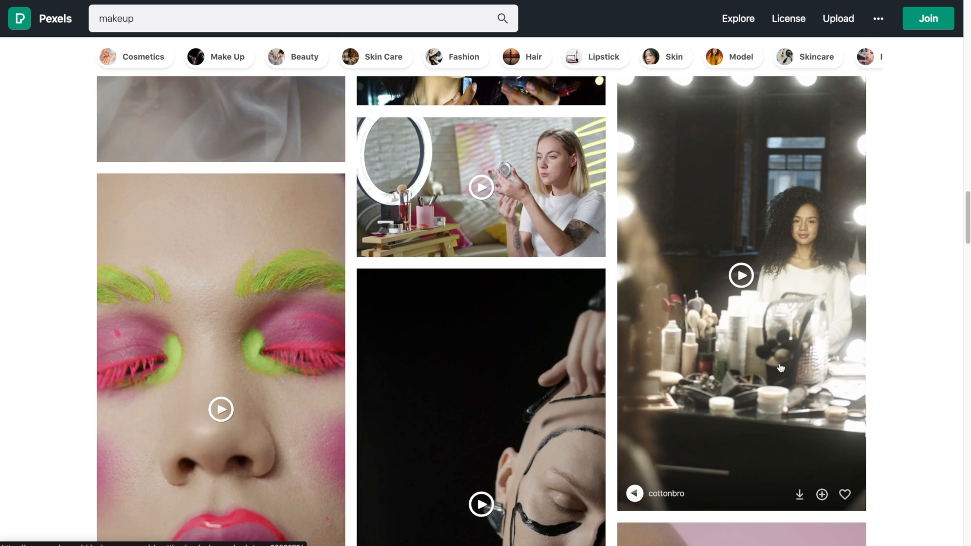
pyautogui.click(798, 495)
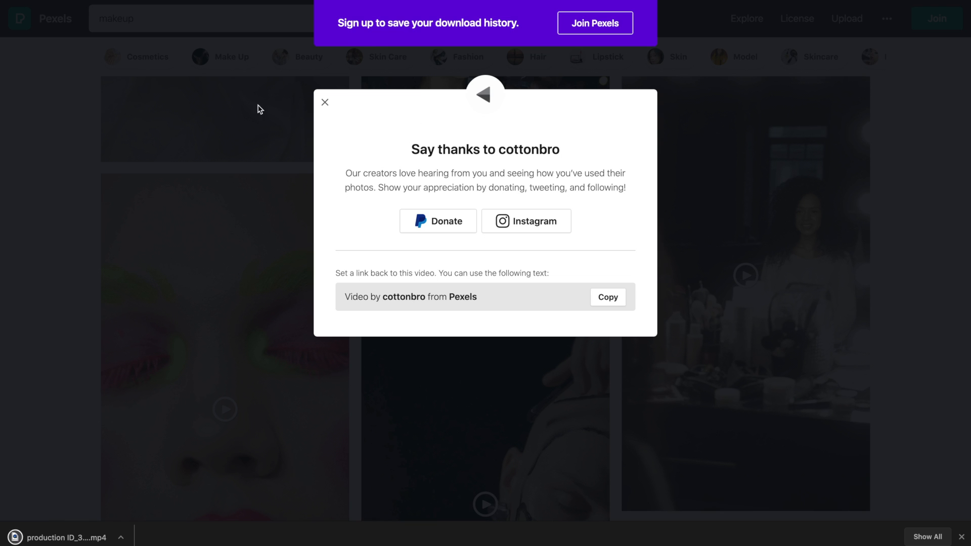
pyautogui.click(216, 102)
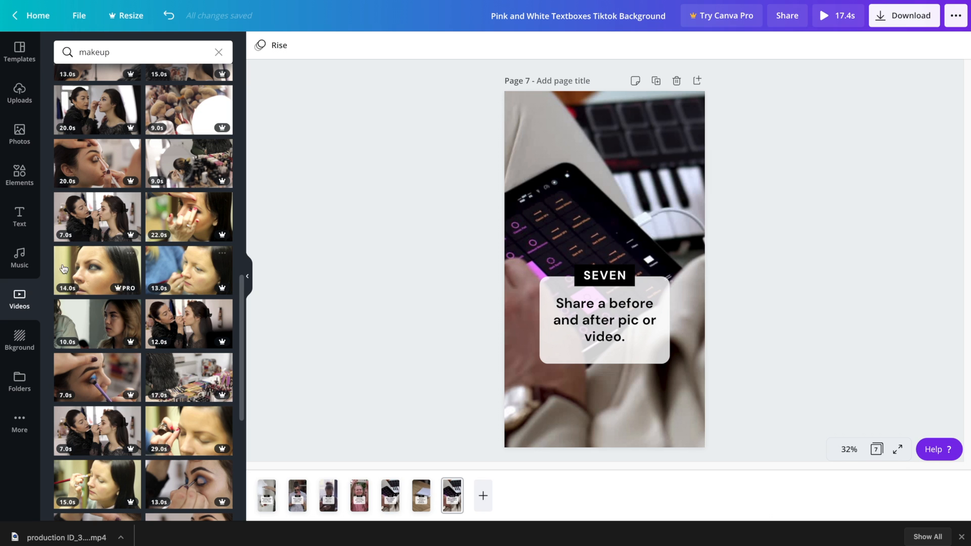
# Add the uploaded 13.2 s mirror video to page 7 and send it behind the text
pyautogui.click(21, 94)
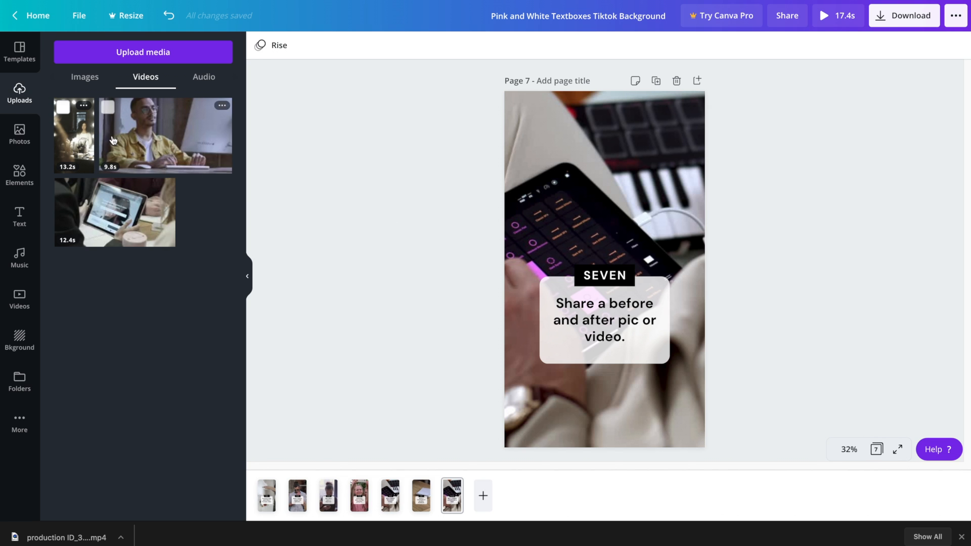
pyautogui.click(74, 134)
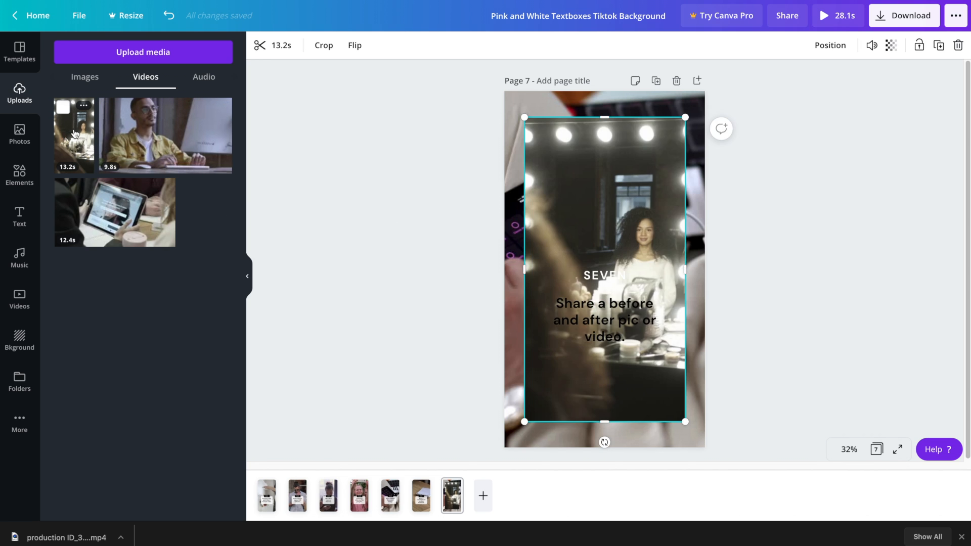
pyautogui.click(830, 45)
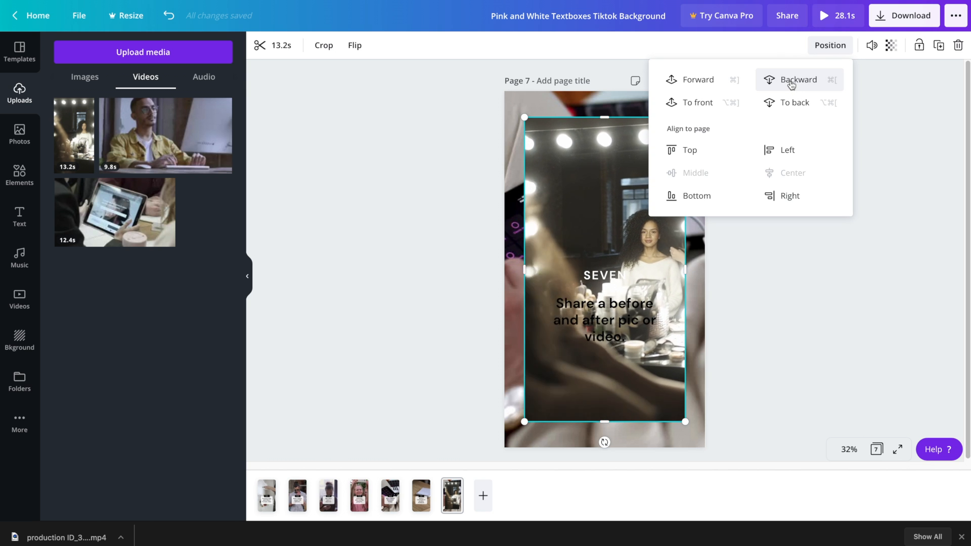
pyautogui.click(791, 81)
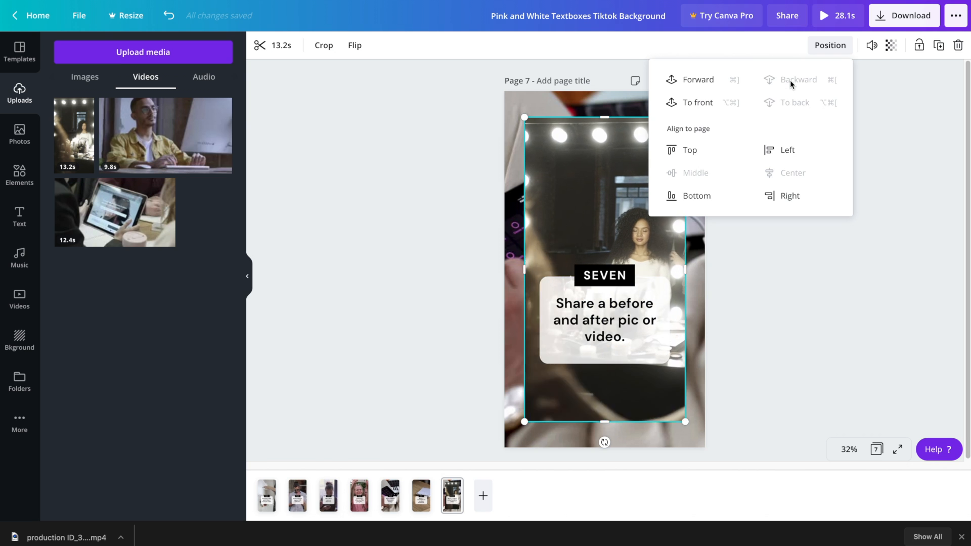
pyautogui.click(728, 317)
# Enlarge the mirror video to cover all of page 7 and preview it playing
pyautogui.click(599, 260)
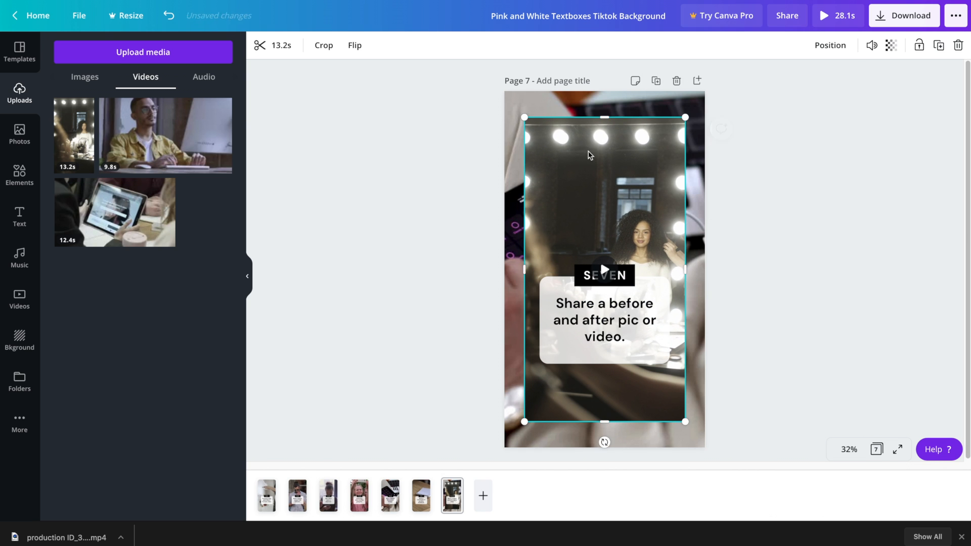
pyautogui.moveTo(524, 117); pyautogui.dragTo(480, 60)
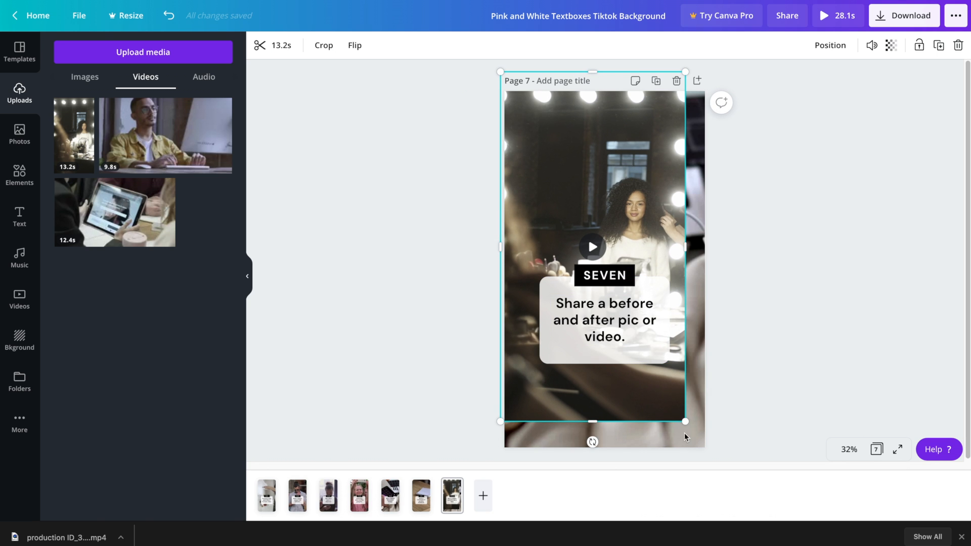
pyautogui.moveTo(685, 420); pyautogui.dragTo(721, 460)
pyautogui.click(610, 275)
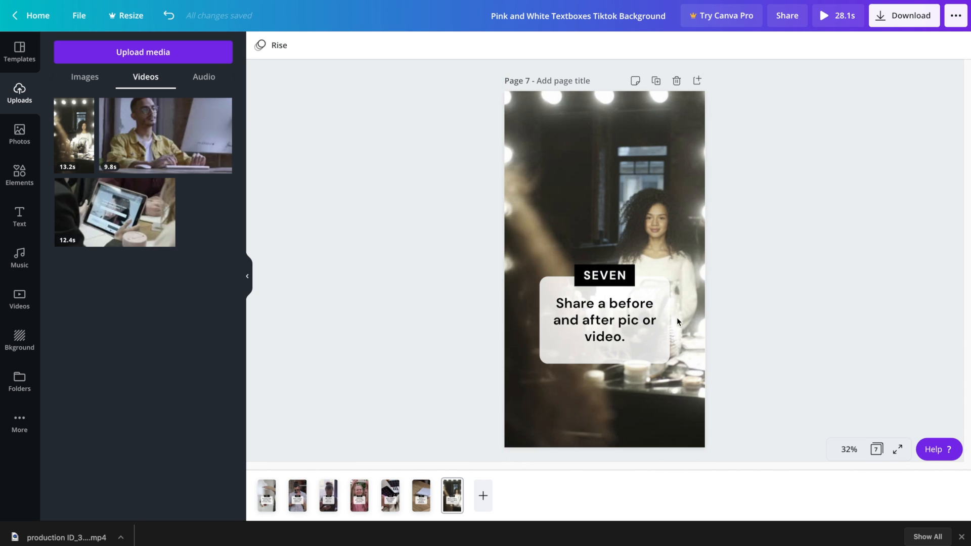
pyautogui.click(602, 261)
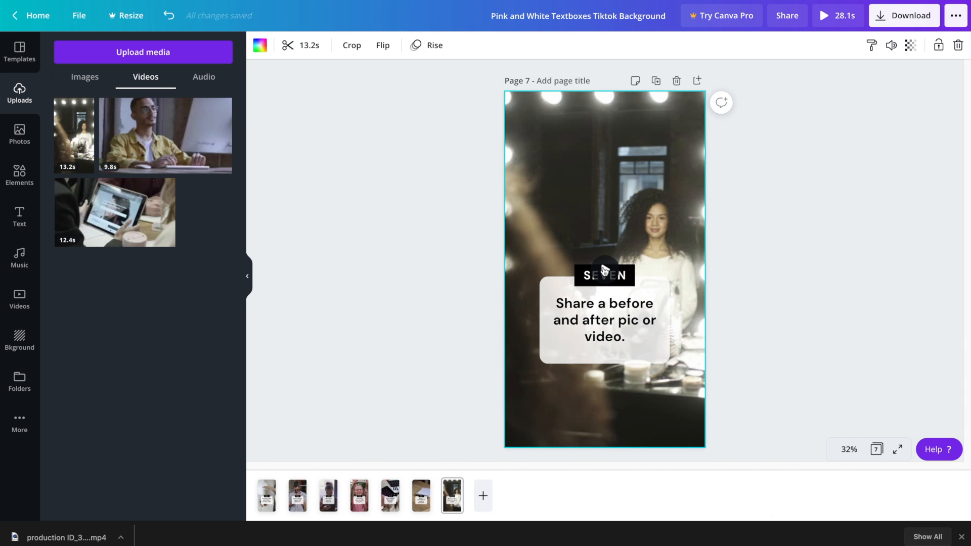
pyautogui.click(603, 268)
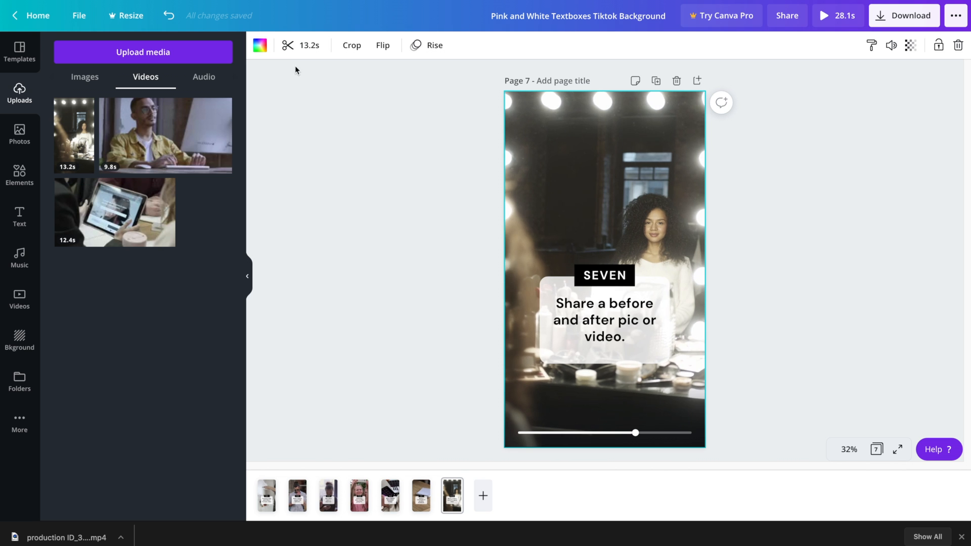
# Trim page 7's makeup clip to a chosen 2.5 s section
pyautogui.click(292, 45)
pyautogui.moveTo(304, 46); pyautogui.dragTo(432, 45)
pyautogui.moveTo(364, 45); pyautogui.dragTo(480, 45)
pyautogui.click(383, 232)
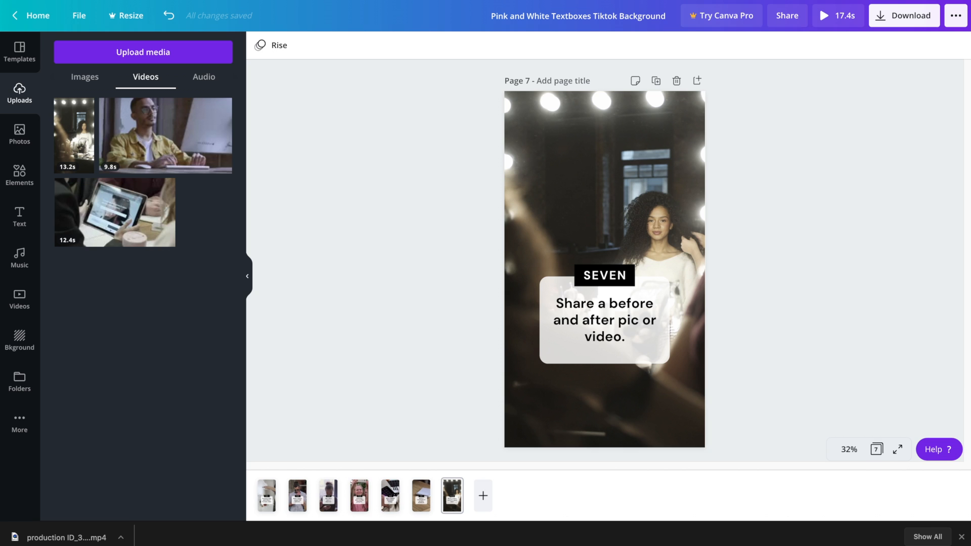
# Use the Calculator beside the design to work out 30 divided by 2.5
pyautogui.moveTo(968, 194); pyautogui.dragTo(797, 193)
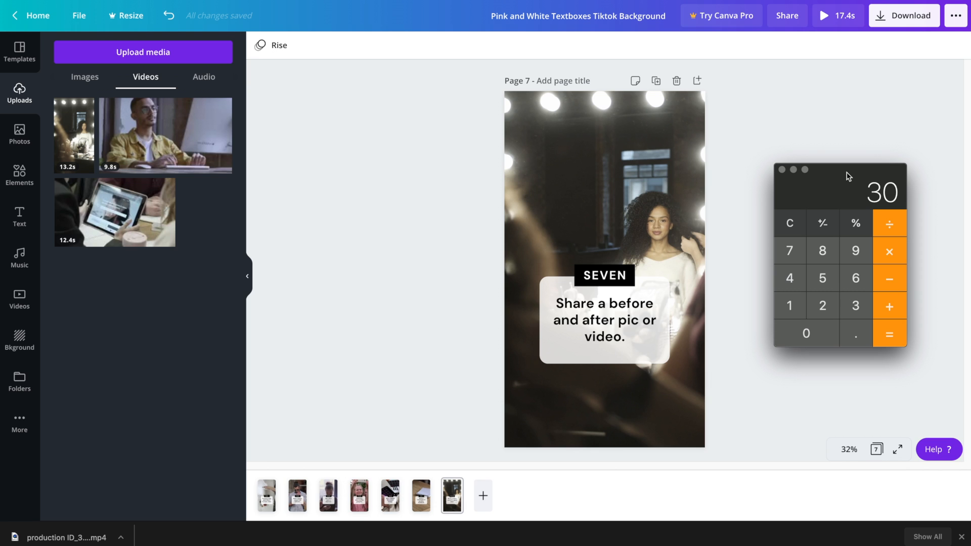
pyautogui.write('2.5')
pyautogui.press('Return')
pyautogui.click(782, 170)
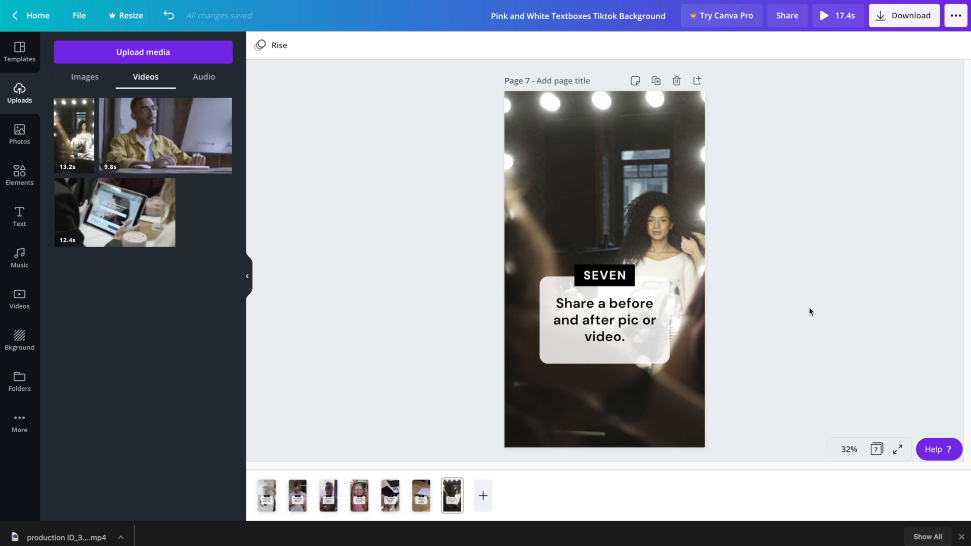
# Duplicate page 7 as page 8 with heading EIGHT and tip 'Share a motivational quote.'
pyautogui.click(655, 81)
pyautogui.doubleClick(604, 275)
pyautogui.write('EIGHT')
pyautogui.doubleClick(588, 322)
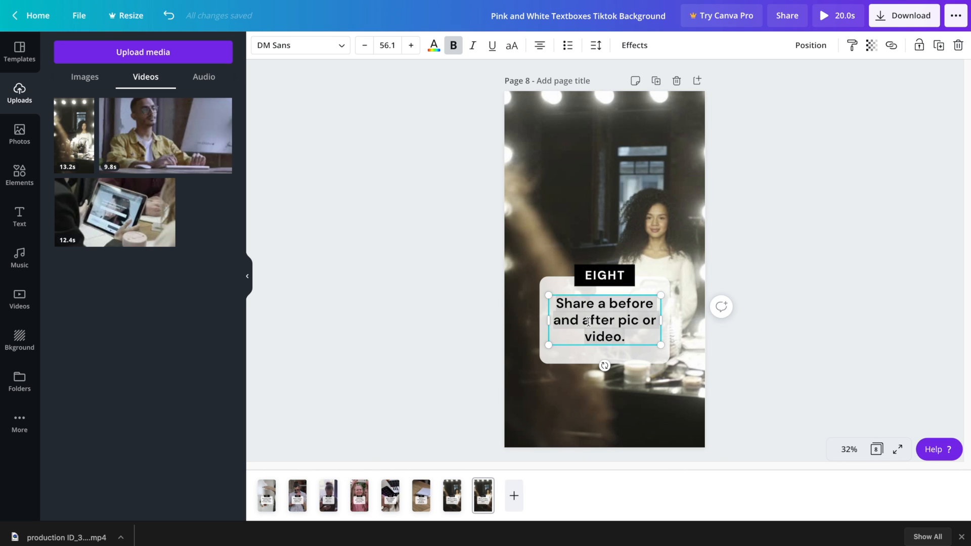
pyautogui.write('Share a motivational quote.')
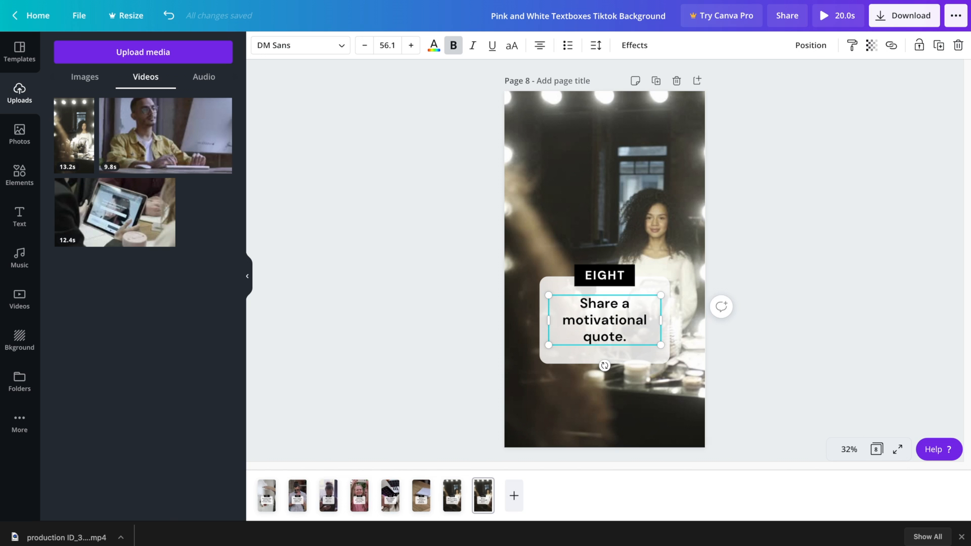
pyautogui.click(382, 217)
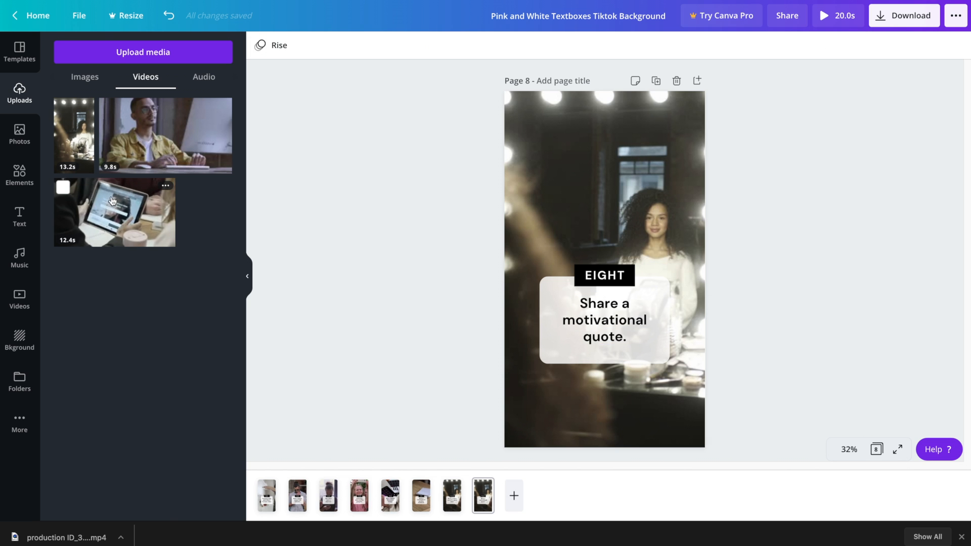
# Add the 9.8s clip of a man typing, enlarged to cover the page and sent behind the text
pyautogui.click(396, 172)
pyautogui.click(165, 136)
pyautogui.moveTo(520, 223); pyautogui.dragTo(282, 87)
pyautogui.moveTo(691, 319); pyautogui.dragTo(860, 483)
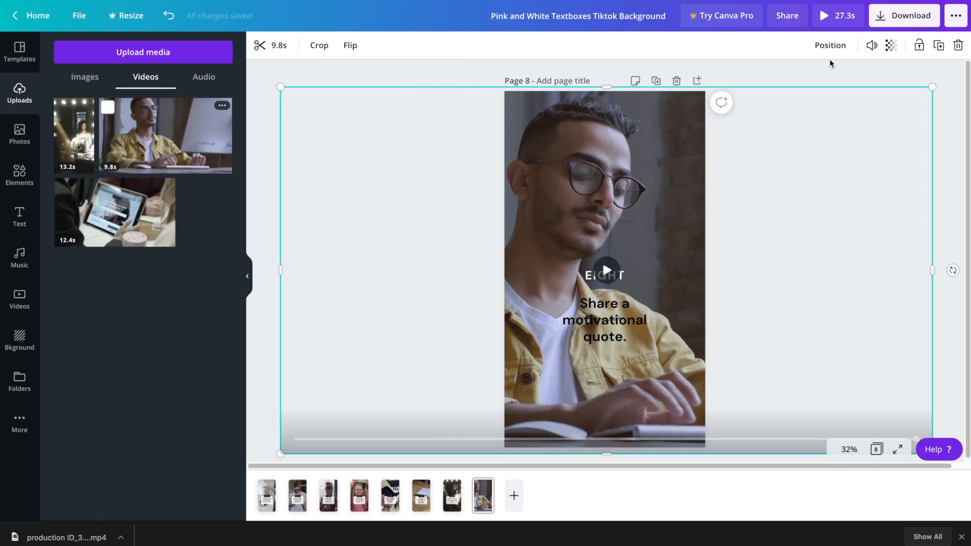
pyautogui.click(830, 45)
pyautogui.click(788, 80)
pyautogui.click(530, 172)
# Shift the clip's framing slightly right and trim it to about 2.5 seconds
pyautogui.doubleClick(531, 169)
pyautogui.moveTo(542, 169); pyautogui.dragTo(560, 170)
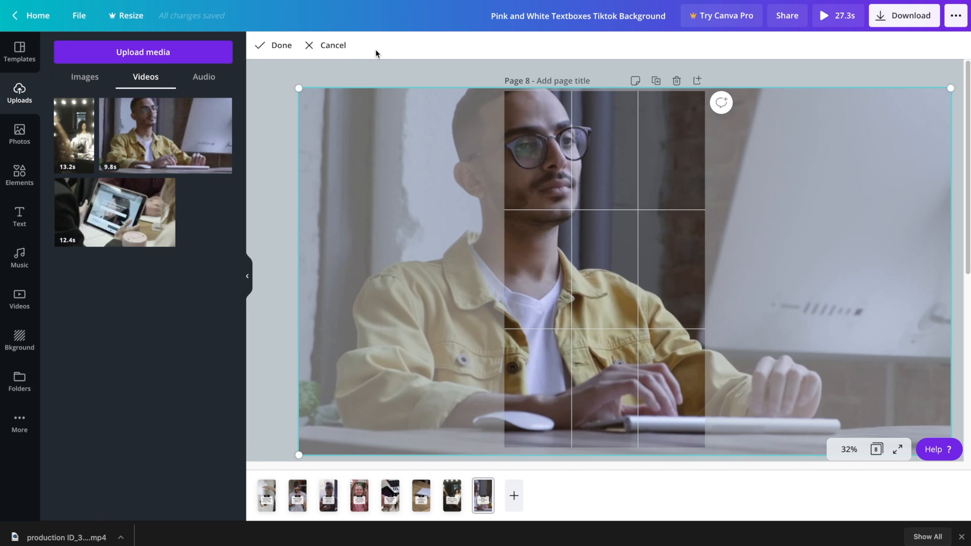
pyautogui.click(276, 46)
pyautogui.click(296, 46)
pyautogui.moveTo(917, 48); pyautogui.dragTo(459, 47)
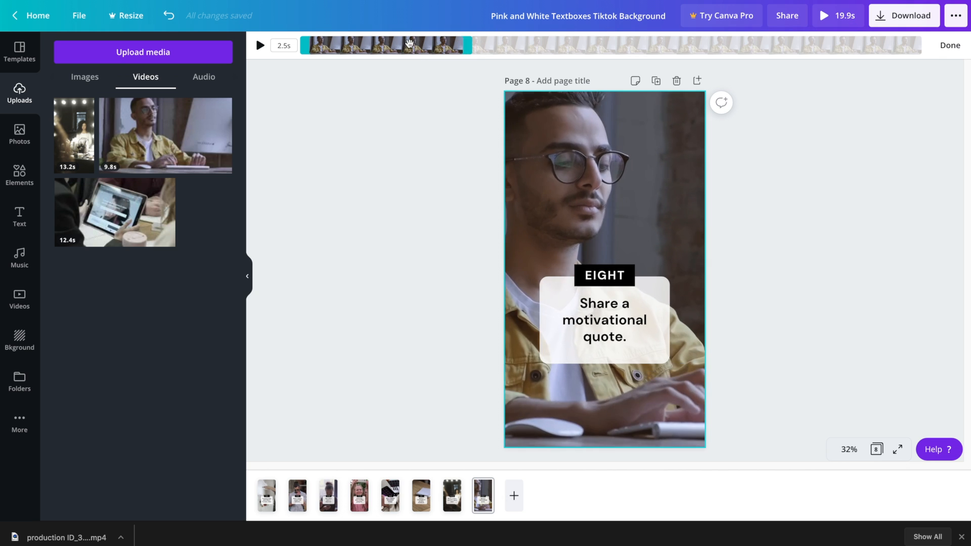
pyautogui.click(412, 157)
# Duplicate page 8 as page 9 and change its heading to NINE
pyautogui.click(659, 87)
pyautogui.doubleClick(604, 275)
pyautogui.write('NINE')
pyautogui.click(795, 237)
# Change page 9's tip to 'Share a quick tutorial or how to video.'
pyautogui.doubleClick(596, 316)
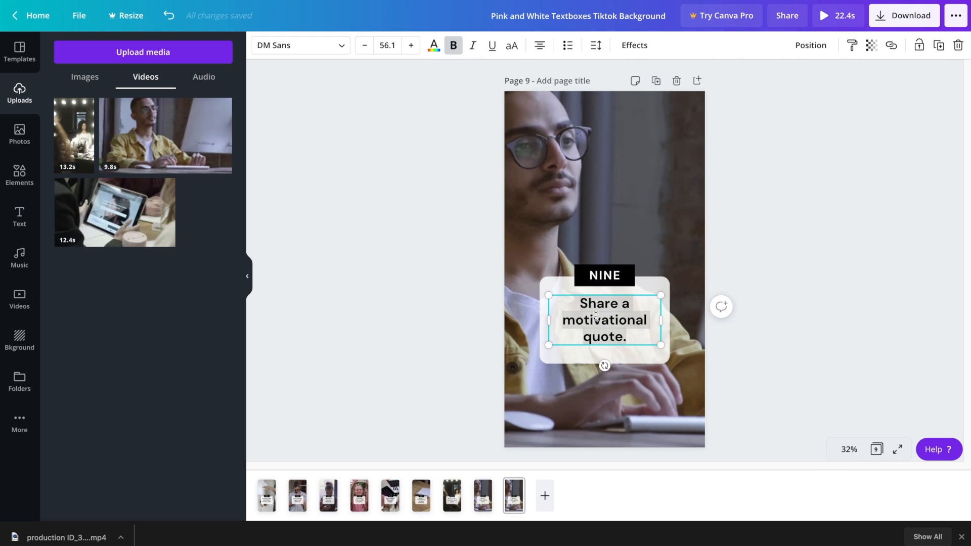
pyautogui.write('Share a quick tuto')
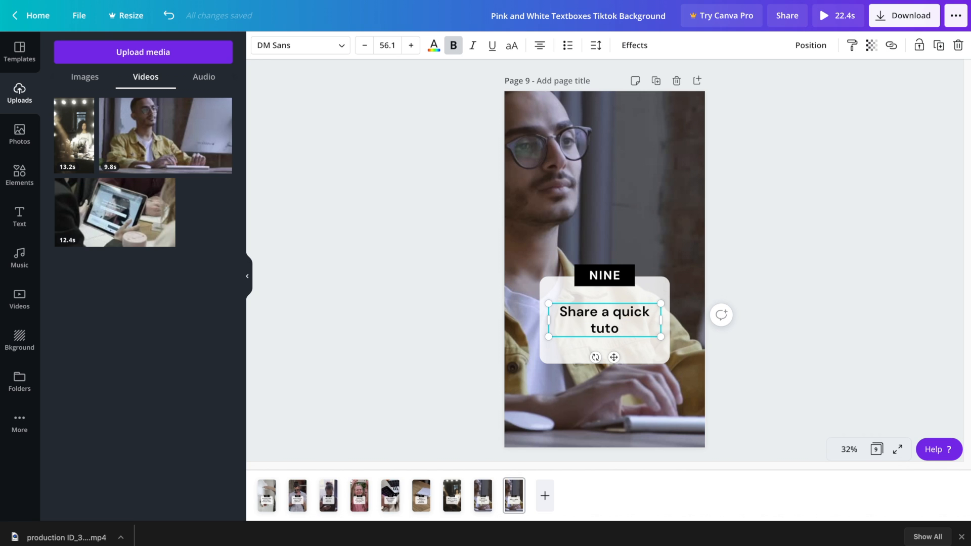
pyautogui.write('rial or how to video.')
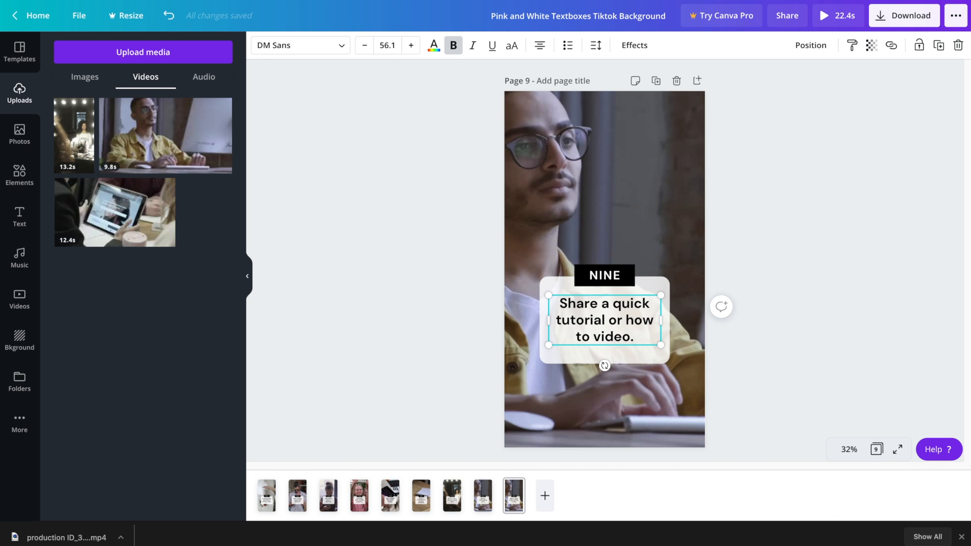
pyautogui.press('Escape')
pyautogui.press('Escape')
# Search stock videos for 'phone' and set the string-lights phone clip as page 9's background
pyautogui.click(19, 299)
pyautogui.click(126, 52)
pyautogui.write('tutorial')
pyautogui.press('Return')
pyautogui.click(120, 47)
pyautogui.write('phone')
pyautogui.press('Return')
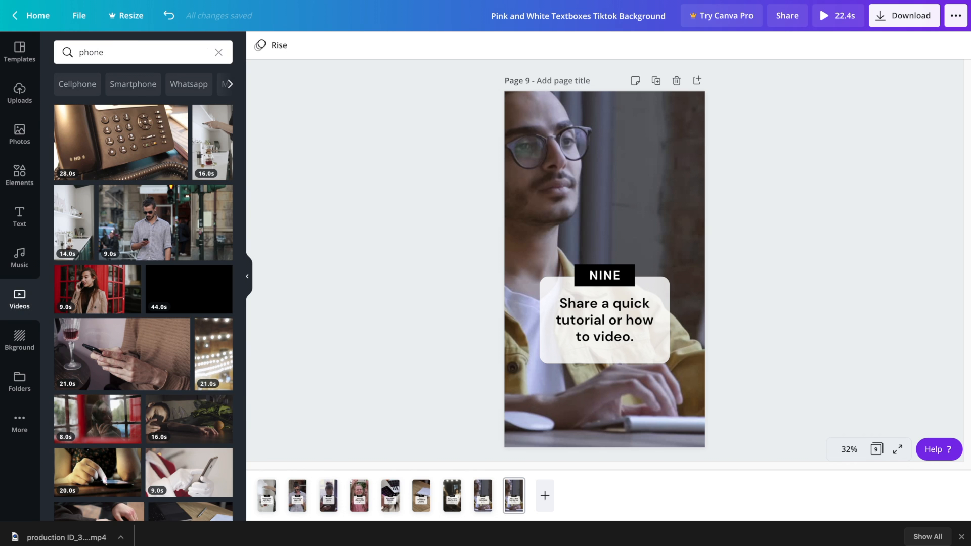
pyautogui.moveTo(324, 335); pyautogui.dragTo(581, 141)
# Trim the background clip to 2.5 seconds and preview it
pyautogui.click(551, 115)
pyautogui.click(283, 45)
pyautogui.moveTo(930, 45); pyautogui.dragTo(349, 48)
pyautogui.click(611, 274)
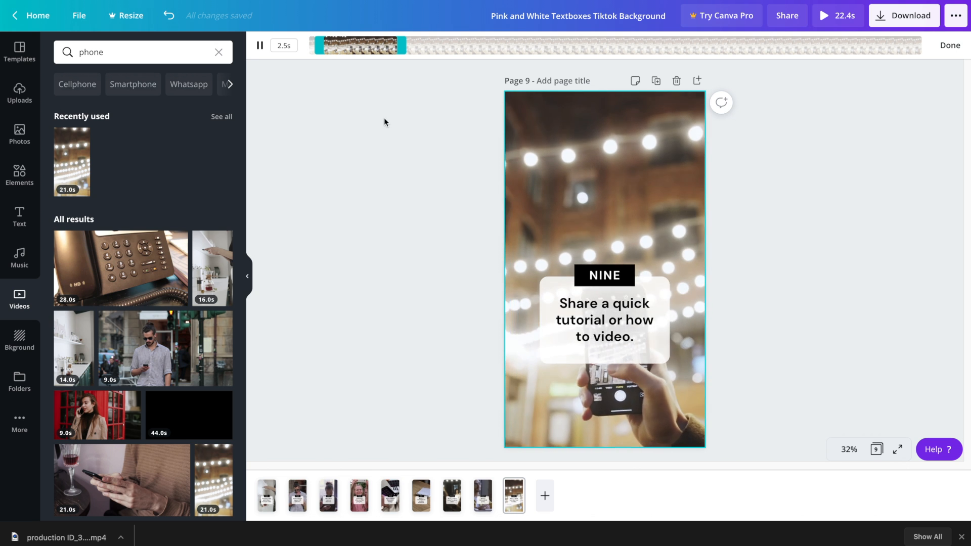
# Enlarge the phone clip within the page frame and move it up and right
pyautogui.doubleClick(603, 166)
pyautogui.moveTo(504, 79); pyautogui.dragTo(355, 22)
pyautogui.moveTo(462, 164); pyautogui.dragTo(526, 150)
pyautogui.click(390, 196)
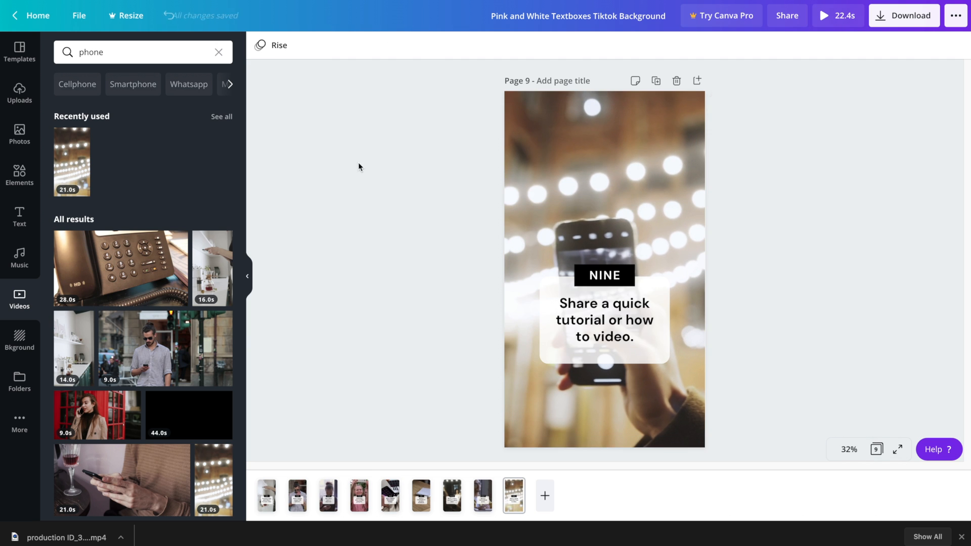
pyautogui.click(643, 169)
pyautogui.click(604, 270)
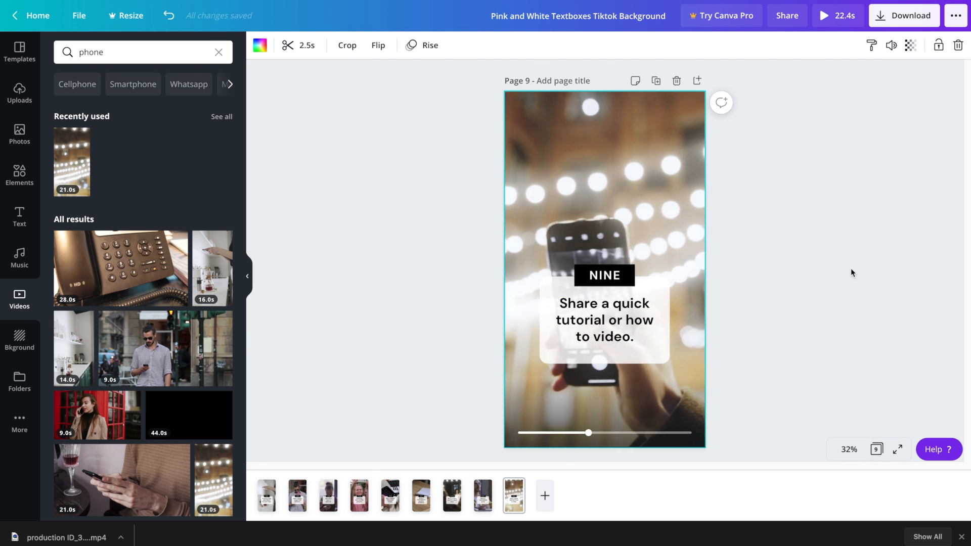
# Reframe and enlarge the clip to centre the phone, then duplicate page 9 as page 10
pyautogui.doubleClick(668, 169)
pyautogui.moveTo(757, 149); pyautogui.dragTo(723, 284)
pyautogui.moveTo(730, 91); pyautogui.dragTo(849, 43)
pyautogui.moveTo(732, 187); pyautogui.dragTo(743, 43)
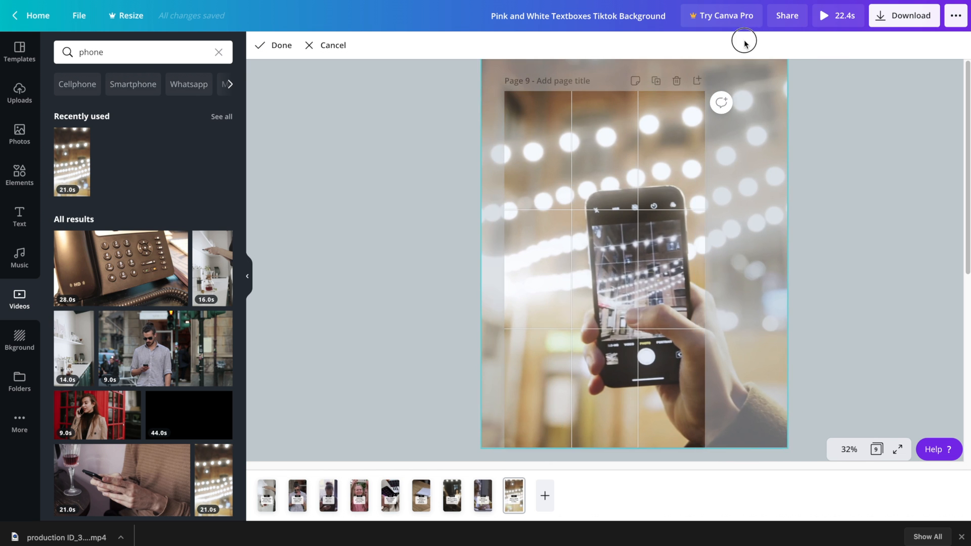
pyautogui.click(829, 137)
pyautogui.click(684, 218)
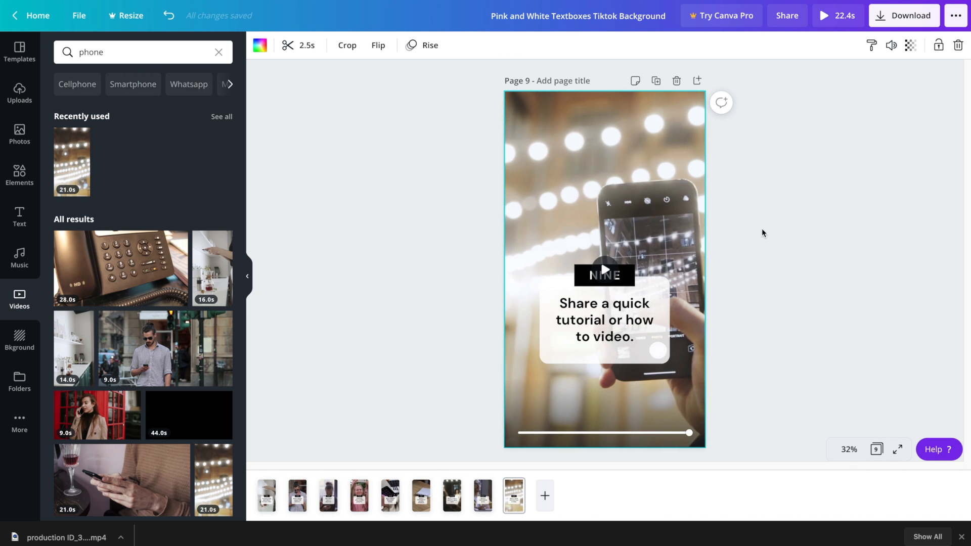
pyautogui.doubleClick(613, 143)
pyautogui.press('Escape')
pyautogui.click(656, 81)
# Change page 10's heading to TEN and tip to 'Ask your followers a question.'
pyautogui.doubleClick(604, 275)
pyautogui.write('TEN')
pyautogui.click(613, 303)
pyautogui.write('Ask your followers a question.')
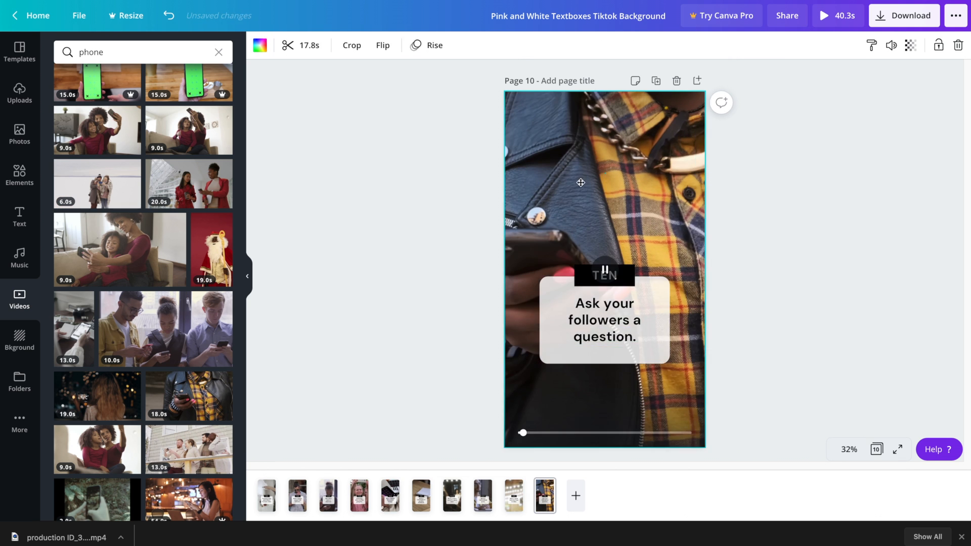
# Replace the background with a phone-in-hand clip trimmed to 2.5 seconds
pyautogui.click(350, 44)
pyautogui.click(271, 44)
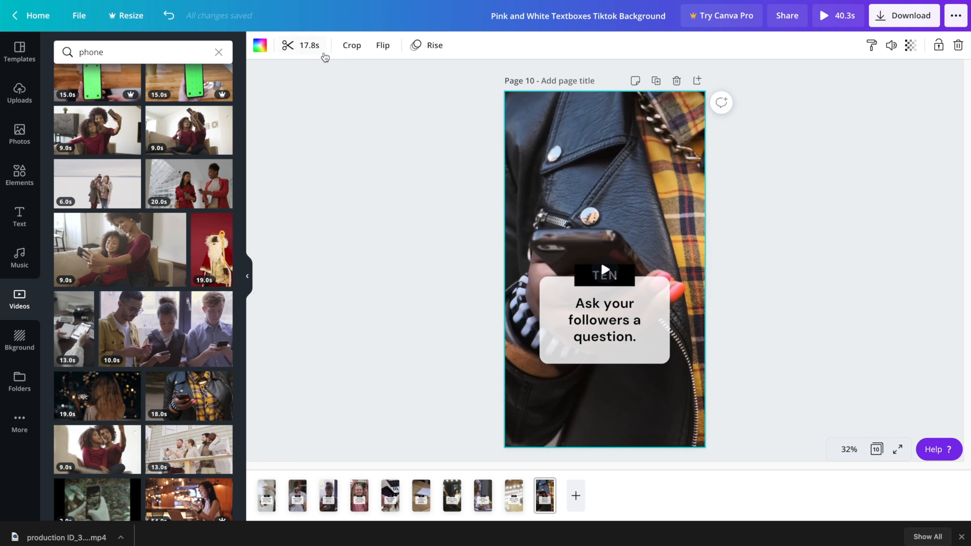
pyautogui.click(302, 45)
pyautogui.moveTo(689, 41); pyautogui.dragTo(430, 47)
pyautogui.click(767, 250)
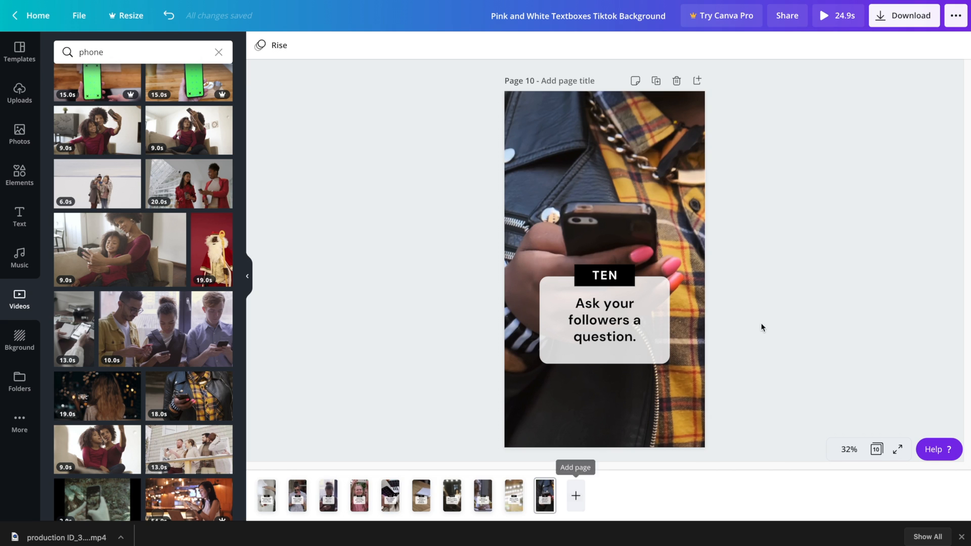
# Add page 11 with the uploaded crowned 'e' logo, shrunk and centred
pyautogui.click(698, 84)
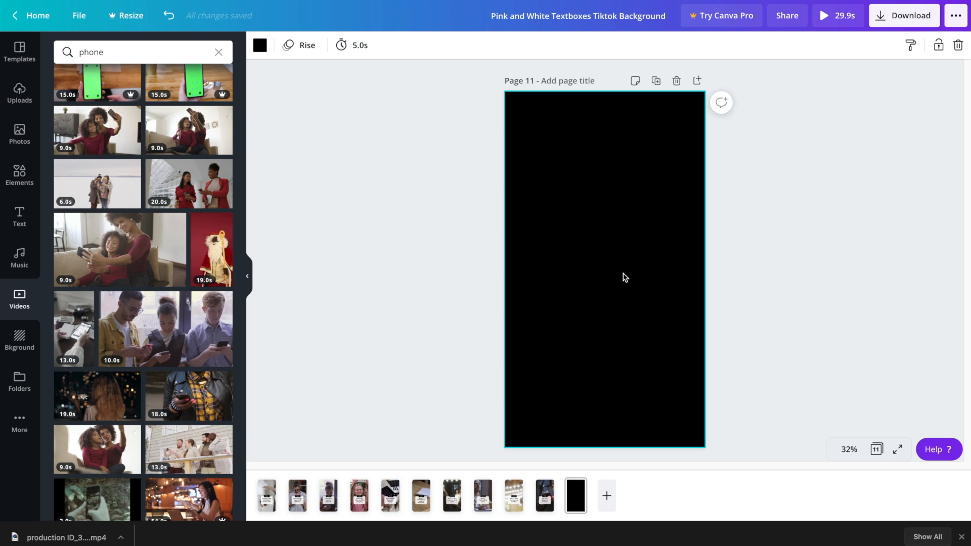
pyautogui.click(21, 101)
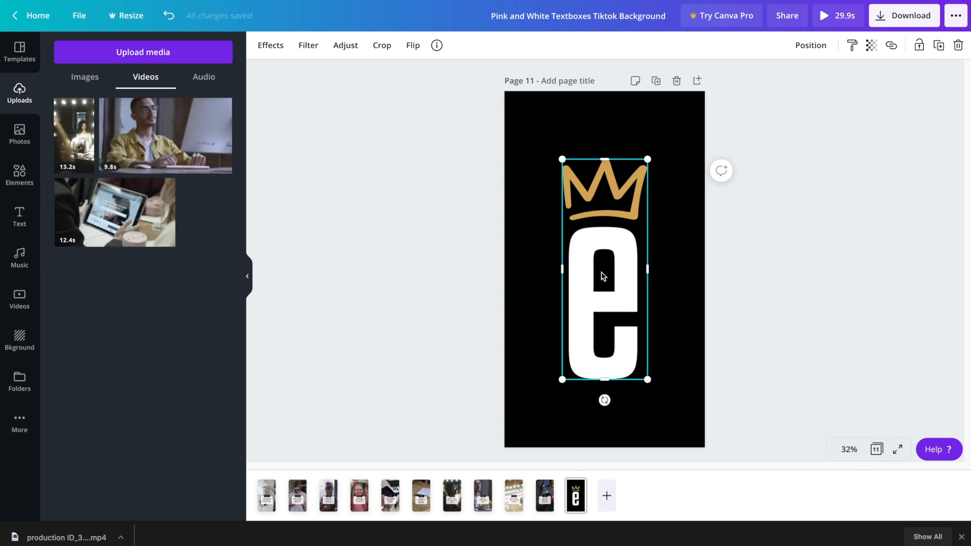
pyautogui.moveTo(561, 379); pyautogui.dragTo(634, 222)
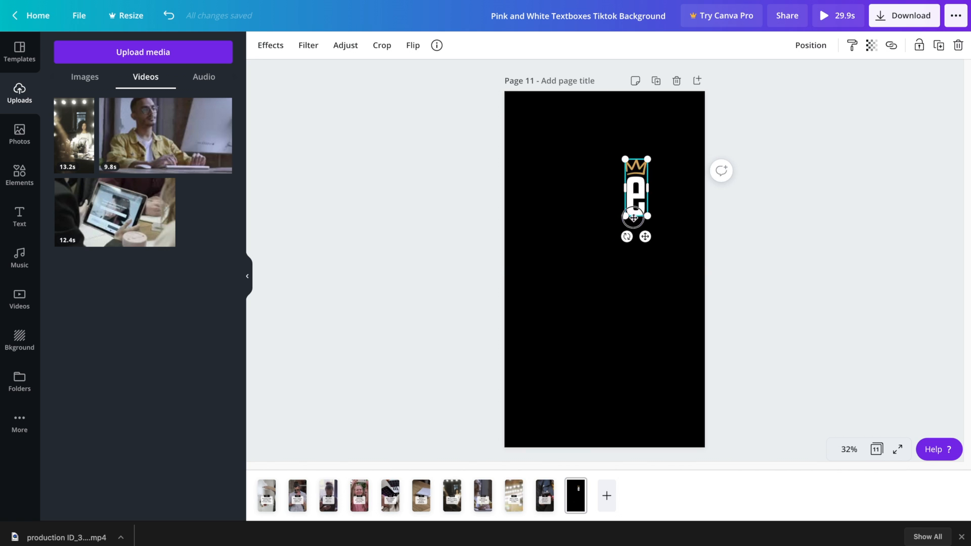
pyautogui.moveTo(643, 178); pyautogui.dragTo(608, 241)
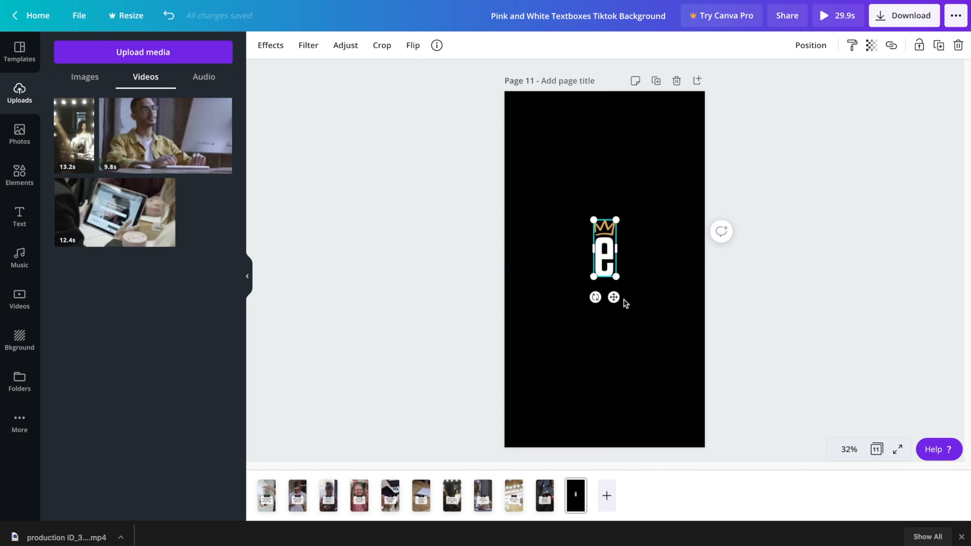
# Add the yellow HUGE SALE font combination to the logo page
pyautogui.click(274, 250)
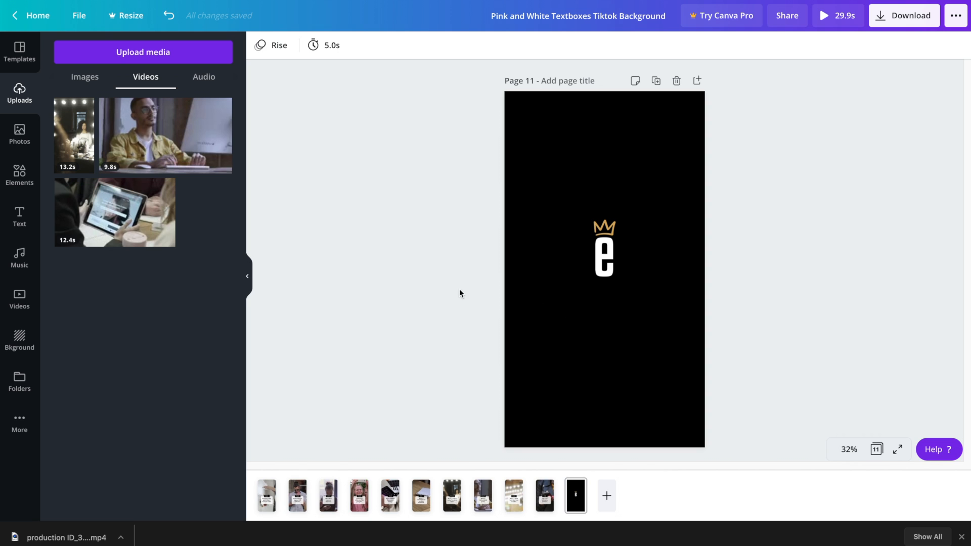
pyautogui.click(18, 215)
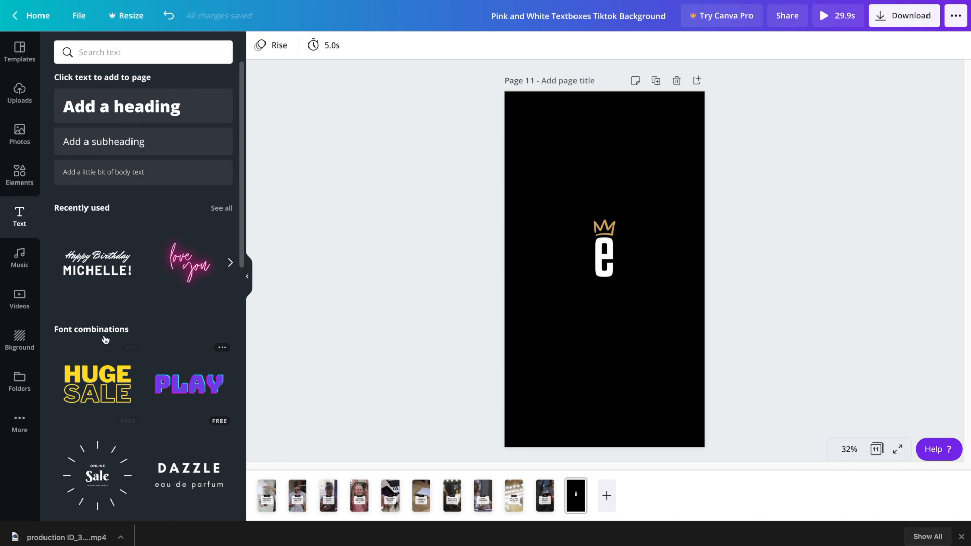
pyautogui.click(106, 383)
# Delete both lines of the HUGE SALE text
pyautogui.moveTo(540, 307); pyautogui.dragTo(566, 190)
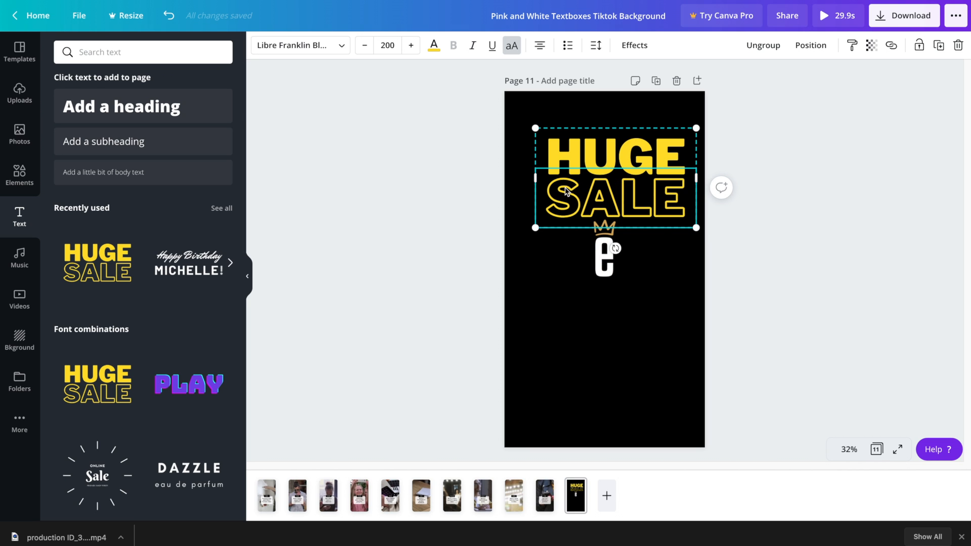
pyautogui.press('Delete')
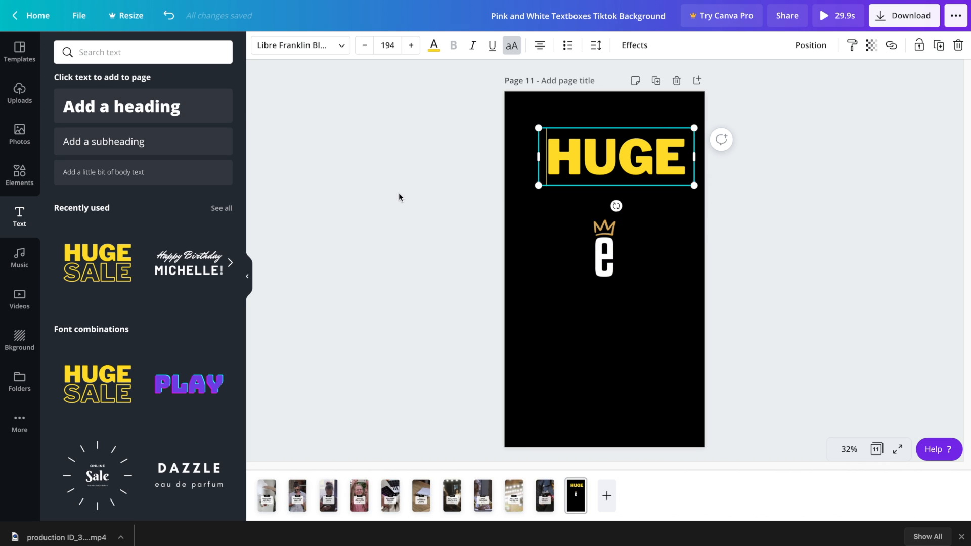
pyautogui.press('Delete')
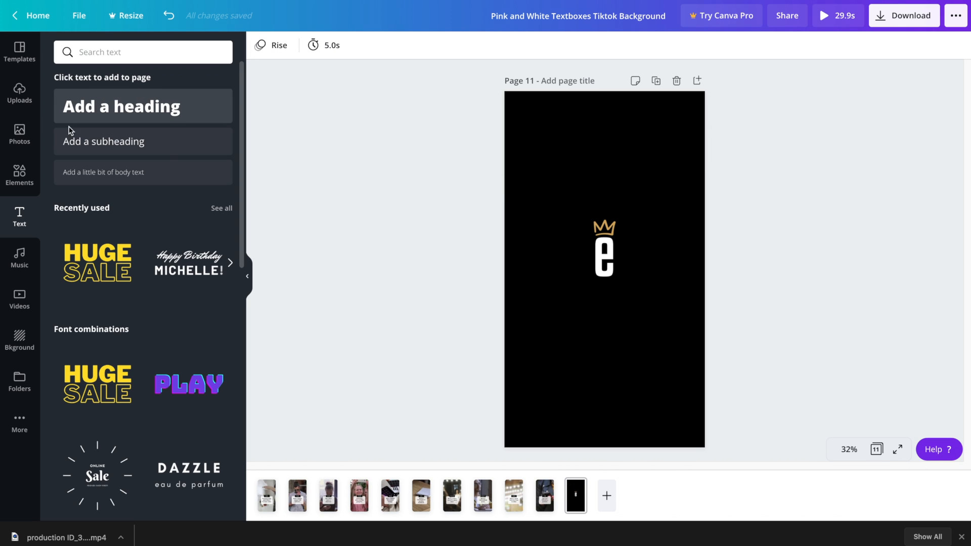
# Add the account handle as a size 32 subheading centred under the logo
pyautogui.click(101, 141)
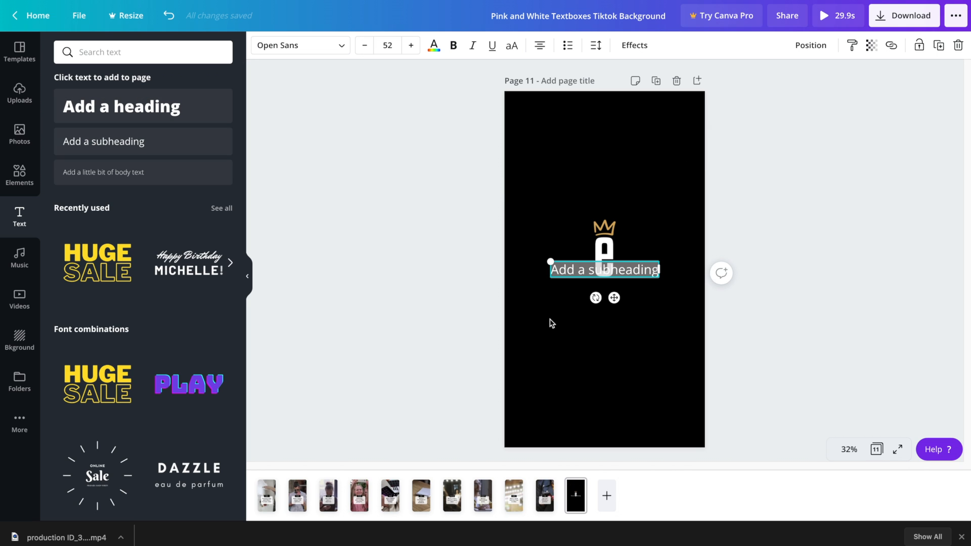
pyautogui.write('@estorekings')
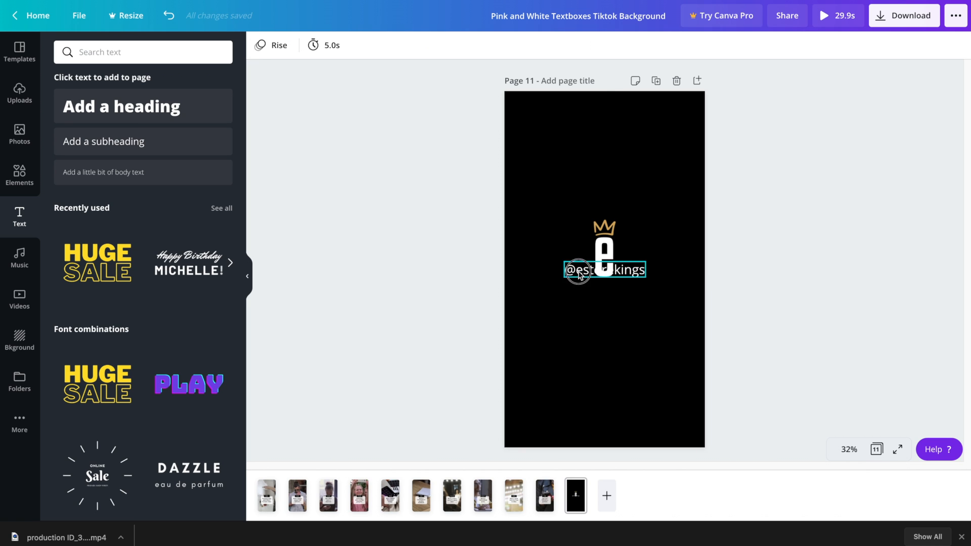
pyautogui.moveTo(588, 273); pyautogui.dragTo(588, 294)
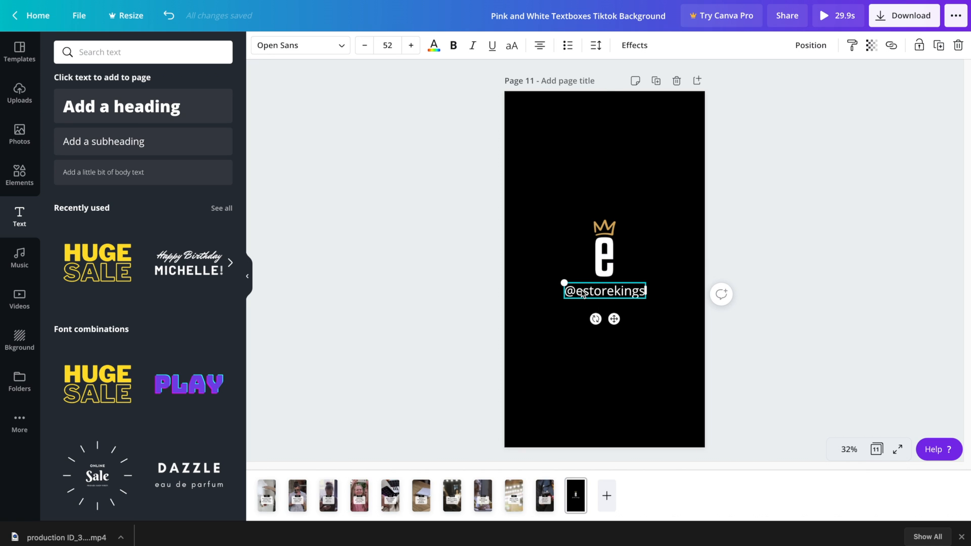
pyautogui.moveTo(563, 281); pyautogui.dragTo(619, 292)
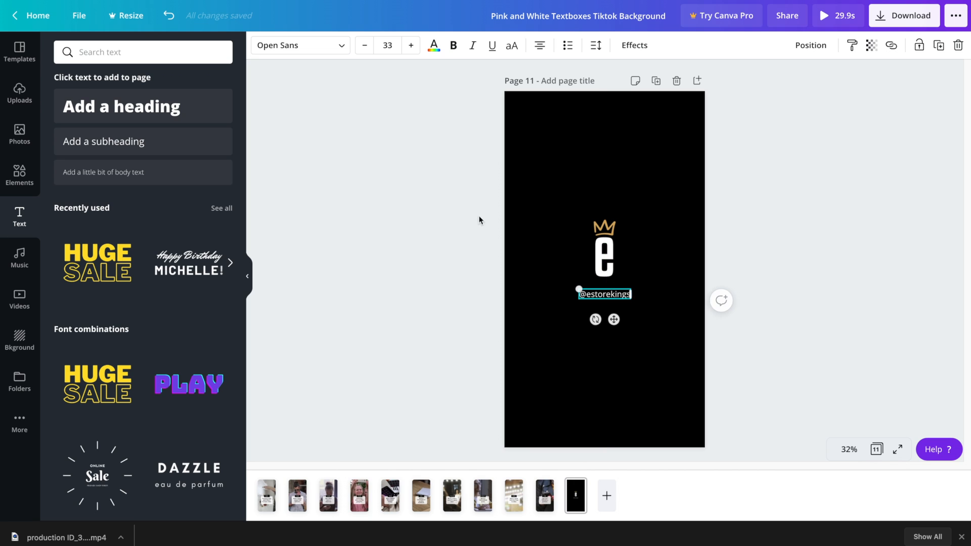
pyautogui.click(364, 46)
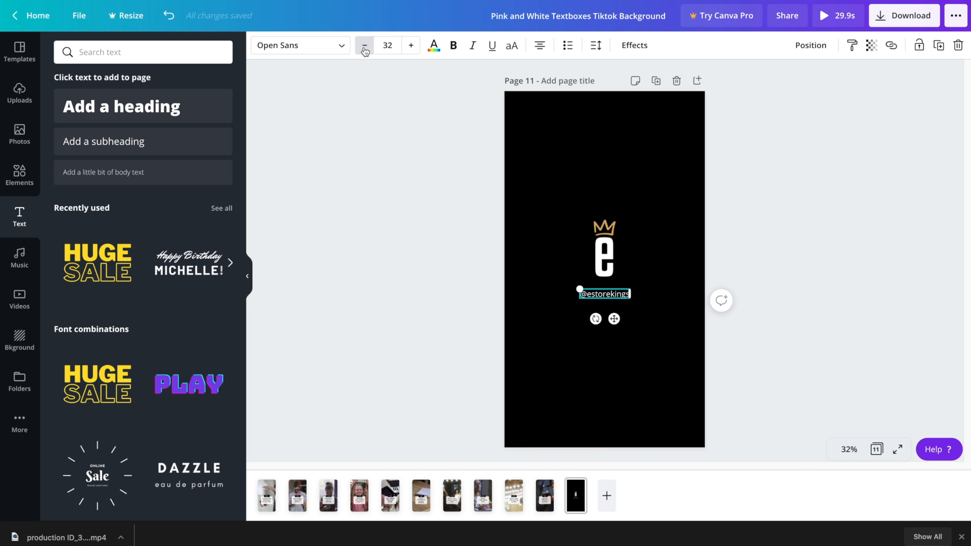
pyautogui.moveTo(611, 296); pyautogui.dragTo(609, 289)
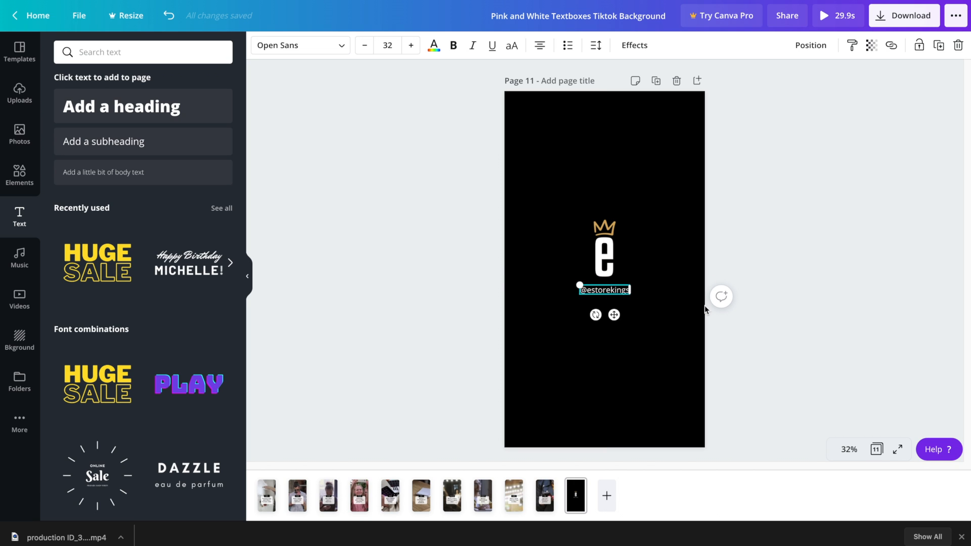
pyautogui.click(798, 321)
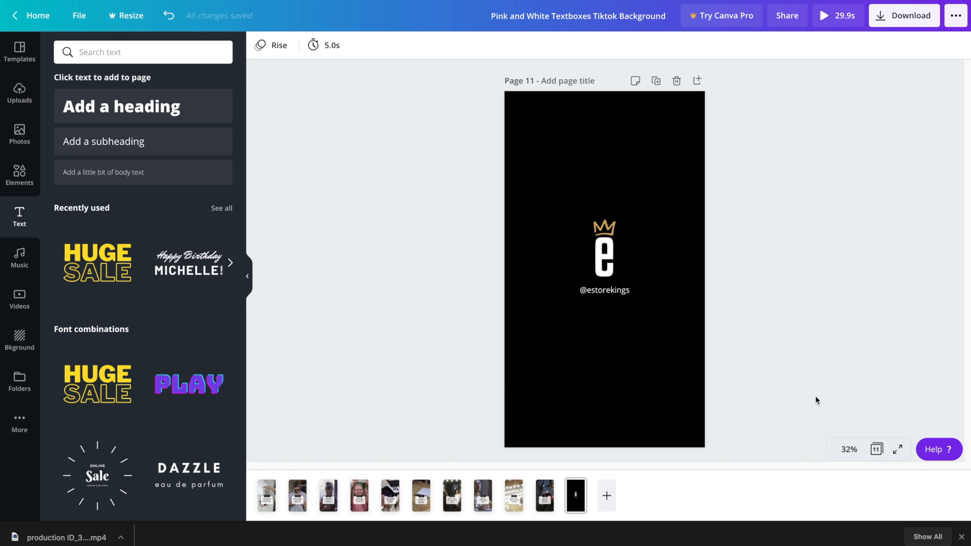
# Give page 11 the Block page animation after trying Tumble
pyautogui.click(521, 361)
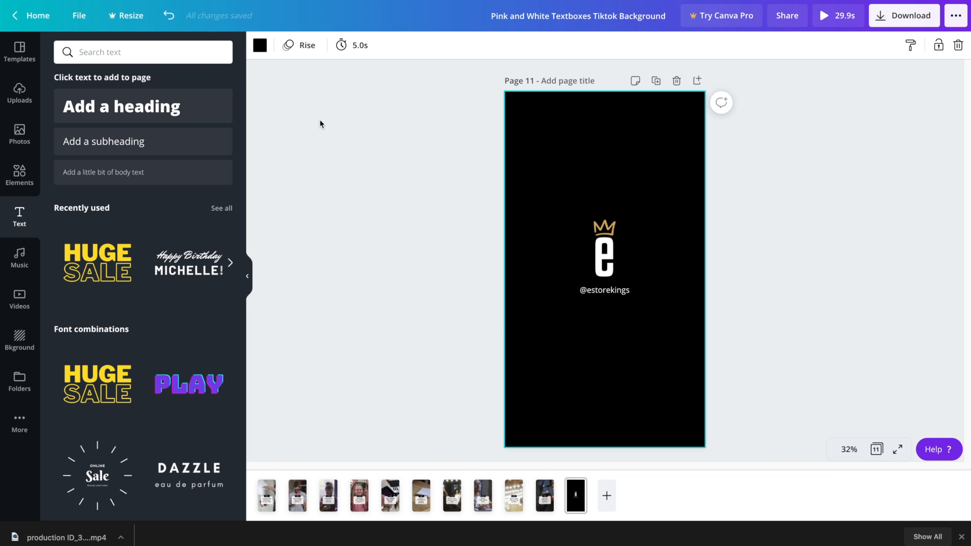
pyautogui.click(298, 45)
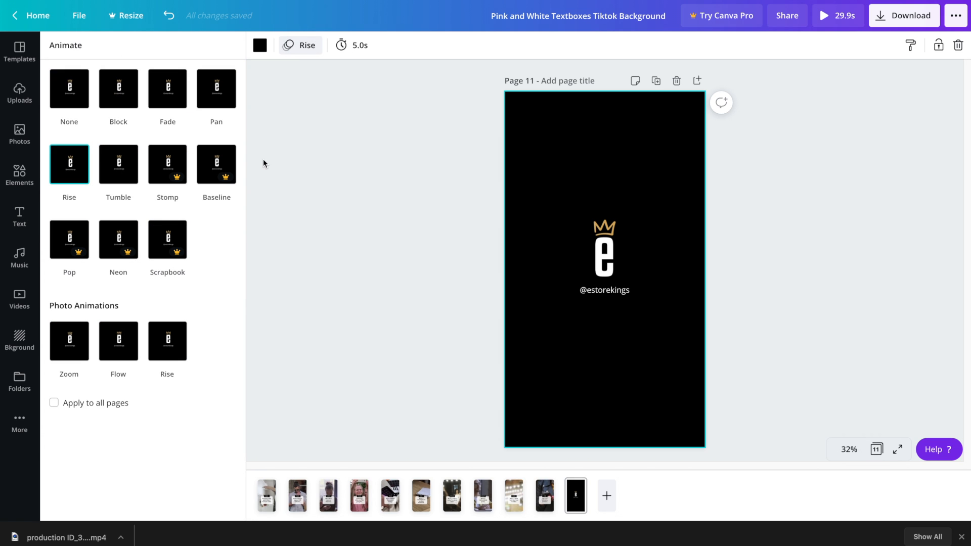
pyautogui.click(115, 90)
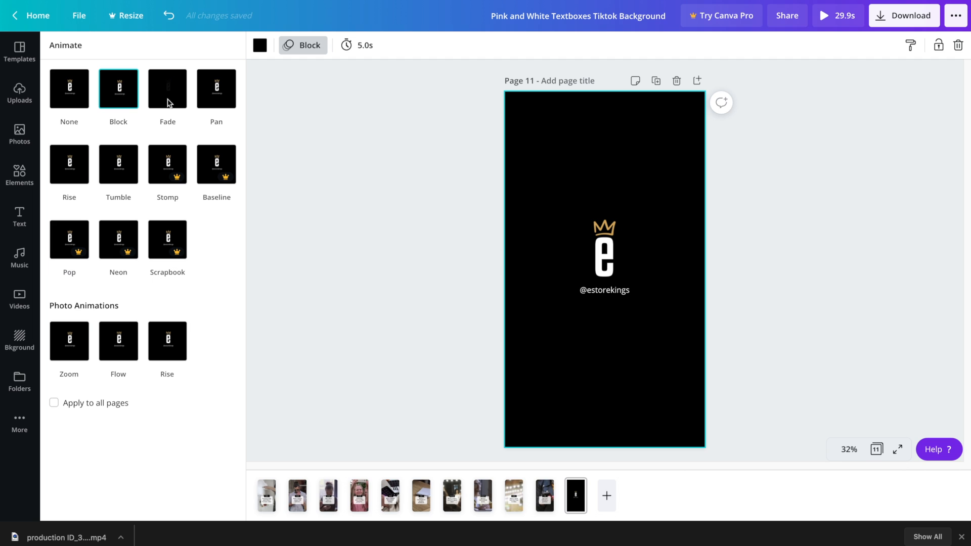
pyautogui.click(117, 171)
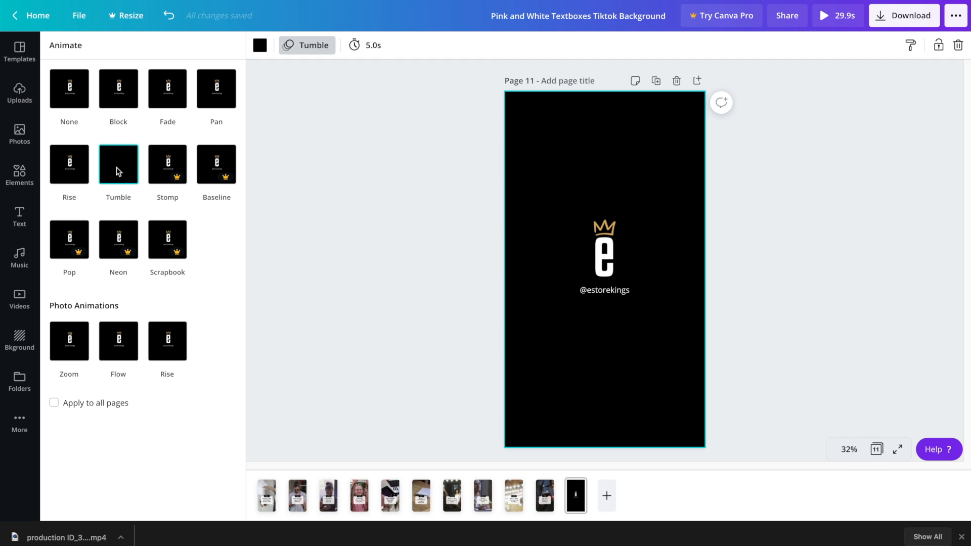
pyautogui.click(115, 98)
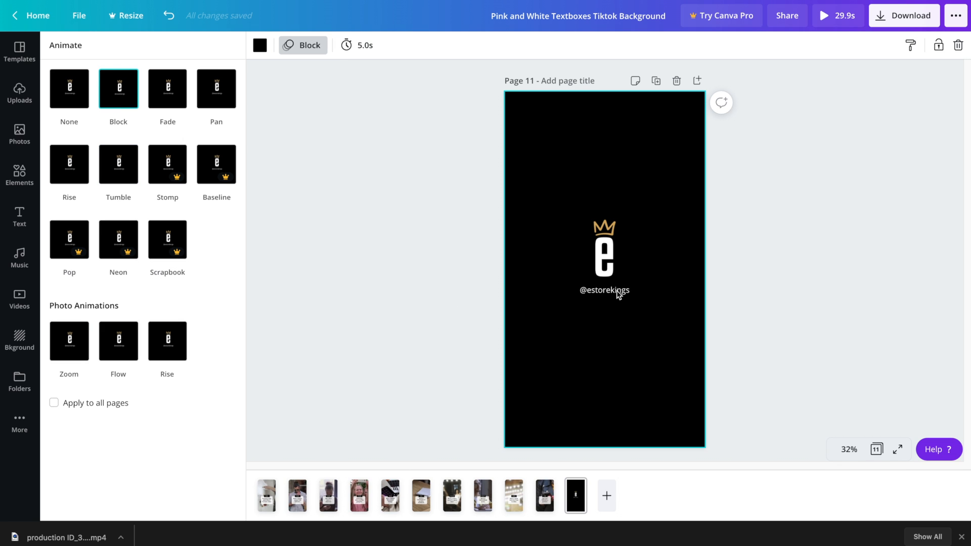
pyautogui.click(581, 289)
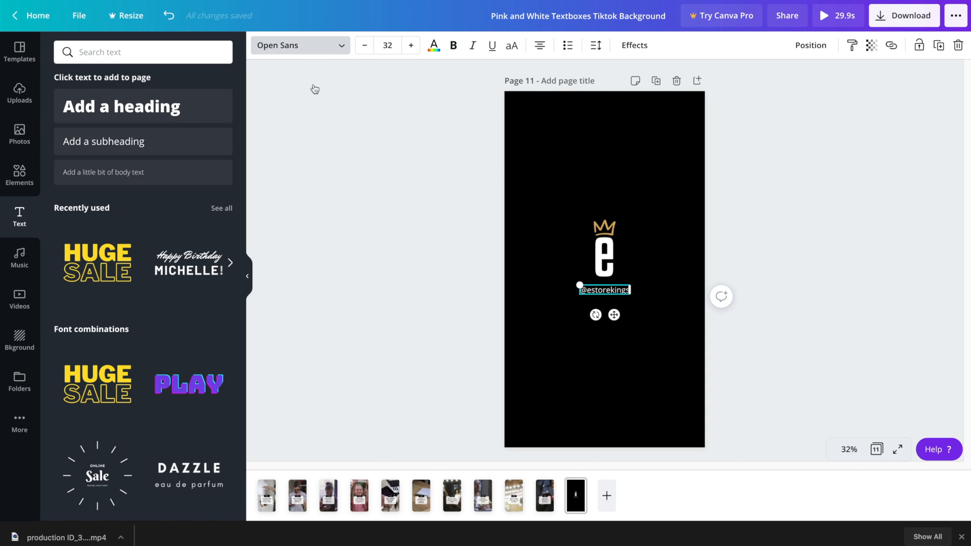
# Set the handle text in Anton, slightly larger and centred under the logo
pyautogui.click(338, 51)
pyautogui.click(119, 191)
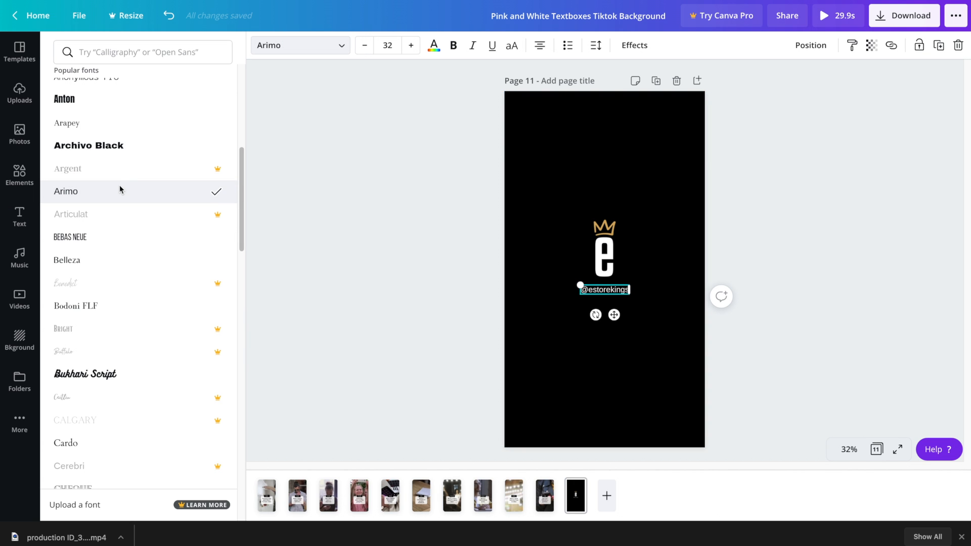
pyautogui.click(104, 146)
pyautogui.click(86, 99)
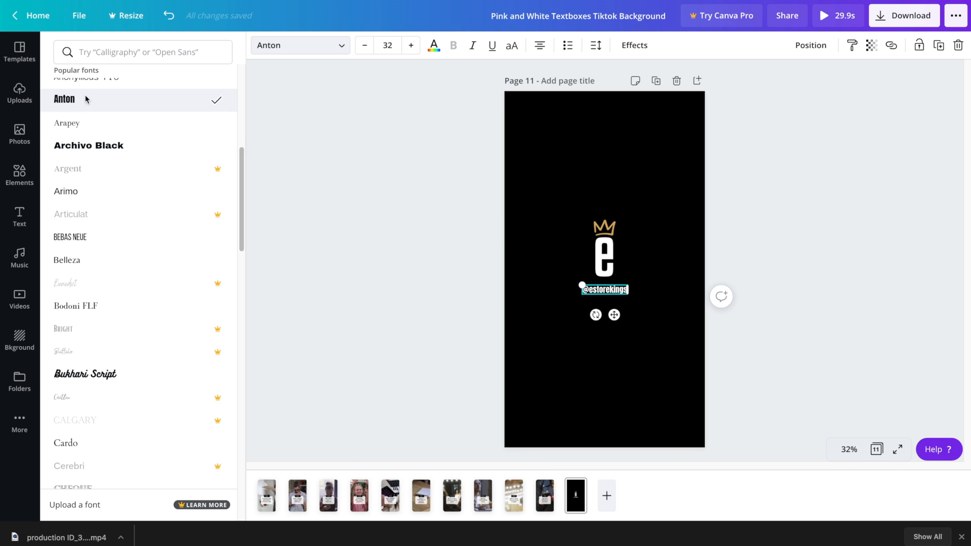
pyautogui.moveTo(579, 297); pyautogui.dragTo(606, 292)
pyautogui.click(447, 257)
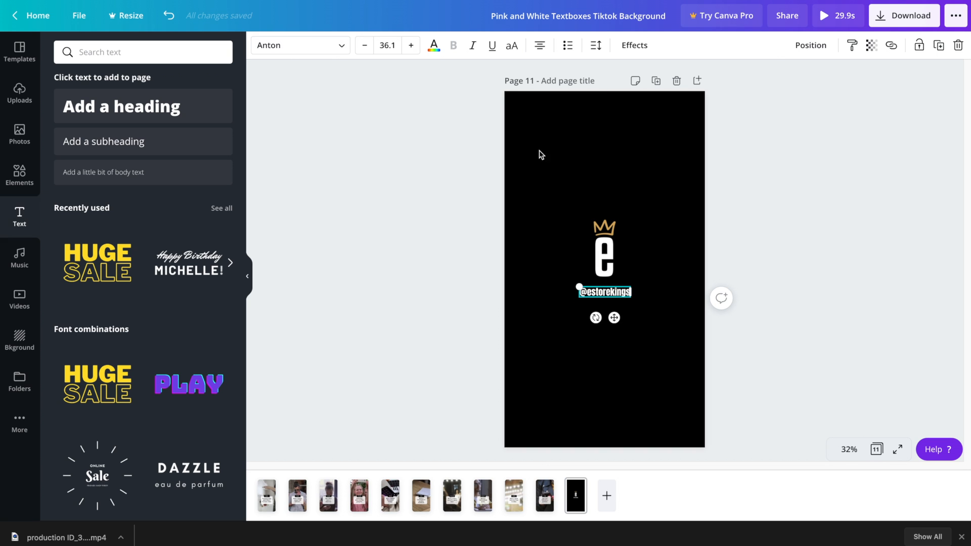
# Shorten page 11's duration to 1.0 second
pyautogui.click(430, 189)
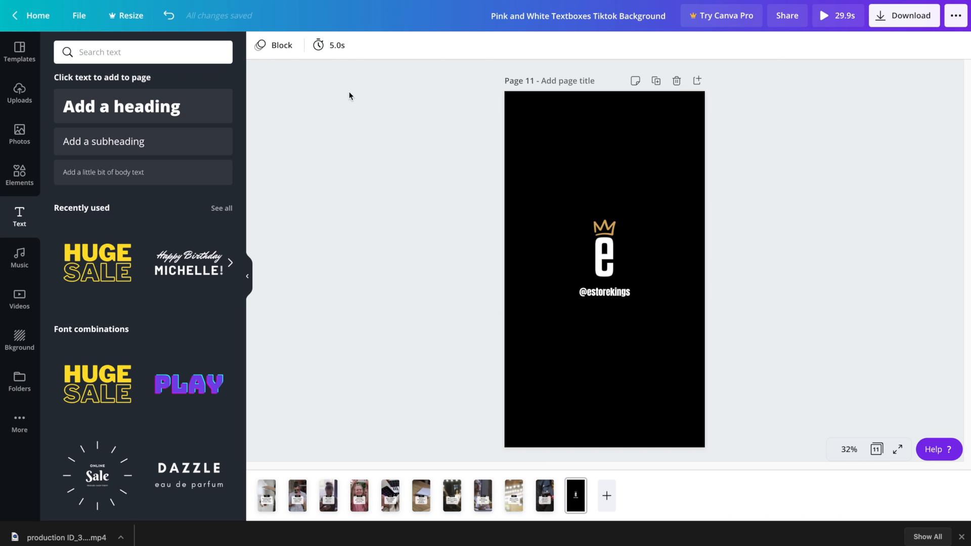
pyautogui.click(342, 52)
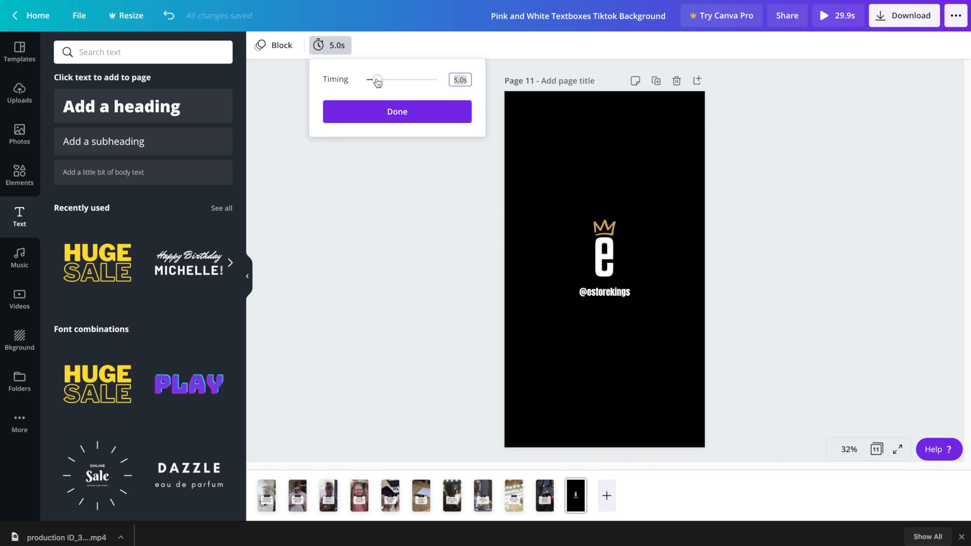
pyautogui.moveTo(377, 82); pyautogui.dragTo(367, 80)
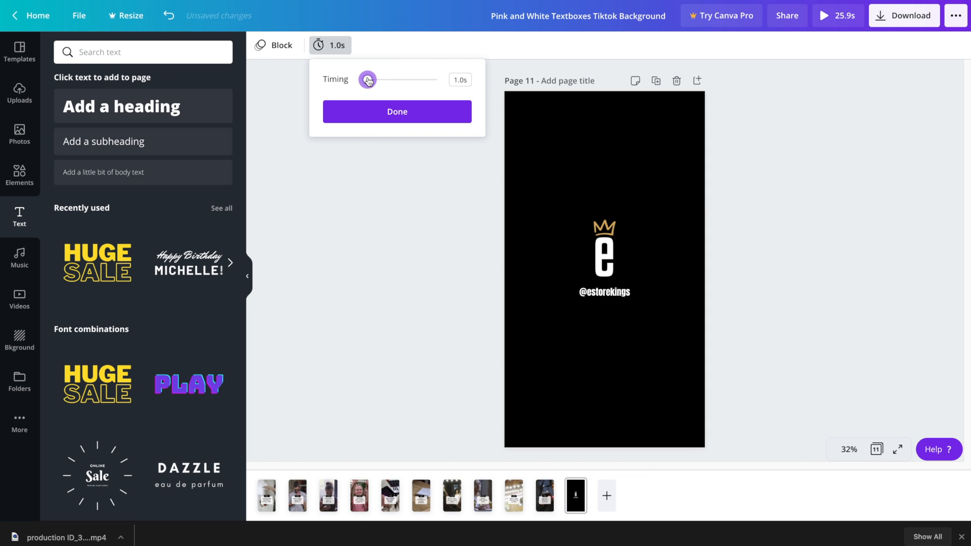
pyautogui.click(396, 111)
pyautogui.click(771, 245)
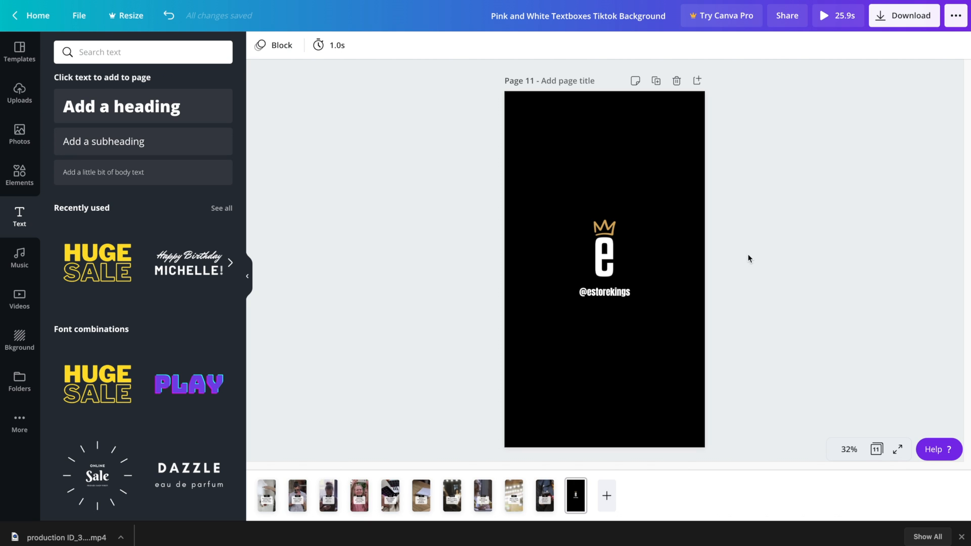
# Duplicate the logo page, move it to the start as page 1, and delete its 'e' logo
pyautogui.click(656, 80)
pyautogui.moveTo(605, 505); pyautogui.dragTo(255, 498)
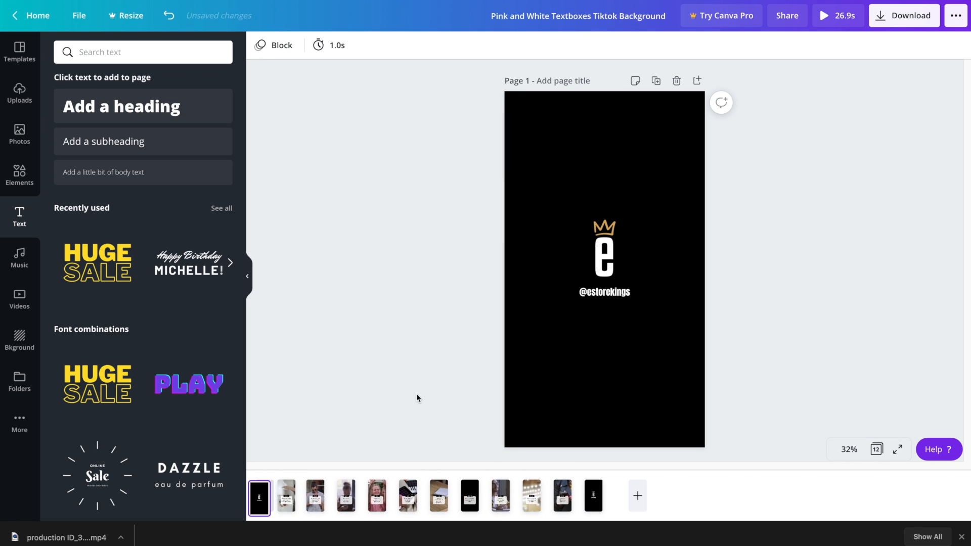
pyautogui.click(606, 264)
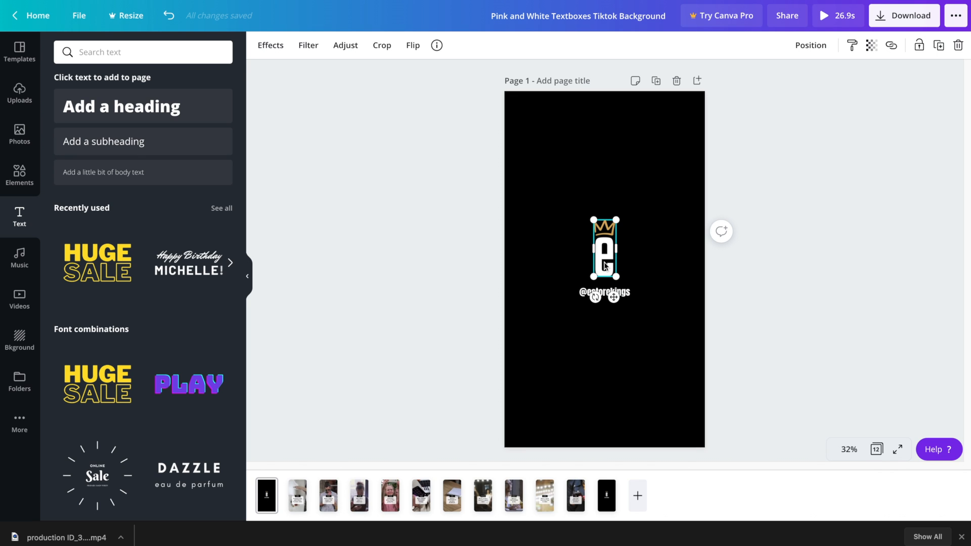
pyautogui.press('Delete')
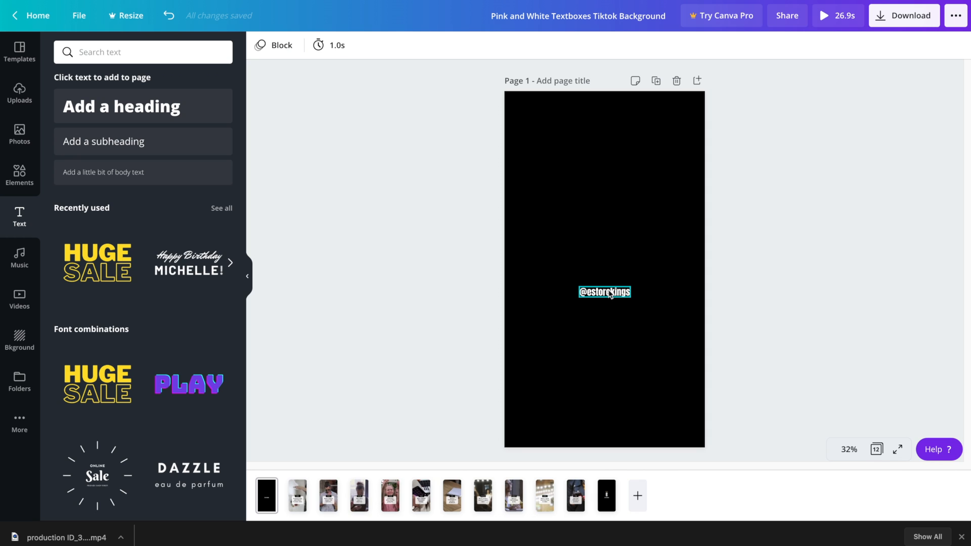
pyautogui.click(610, 293)
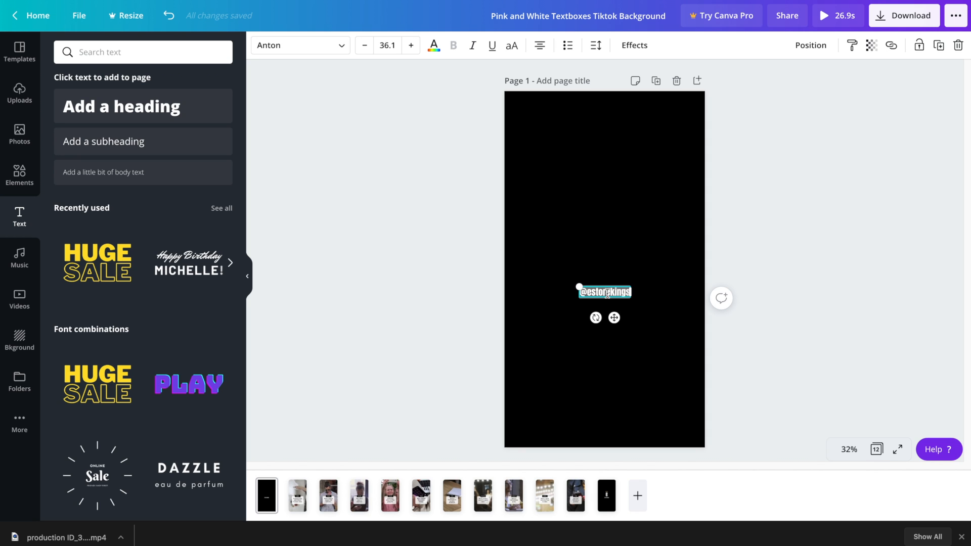
# Replace the handle with '10 Instagram Story Ideas', resized to about size 133 and centred
pyautogui.write('10 Instagram Story Ideas')
pyautogui.click(804, 283)
pyautogui.click(615, 299)
pyautogui.moveTo(629, 284); pyautogui.dragTo(727, 210)
pyautogui.moveTo(580, 330); pyautogui.dragTo(527, 356)
pyautogui.moveTo(595, 275); pyautogui.dragTo(574, 269)
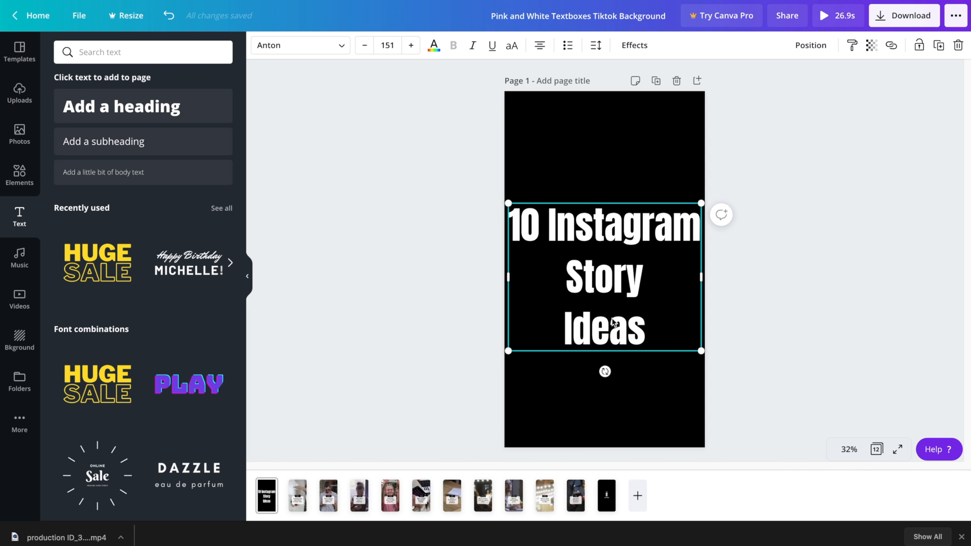
pyautogui.moveTo(701, 351); pyautogui.dragTo(677, 328)
pyautogui.moveTo(600, 271); pyautogui.dragTo(605, 273)
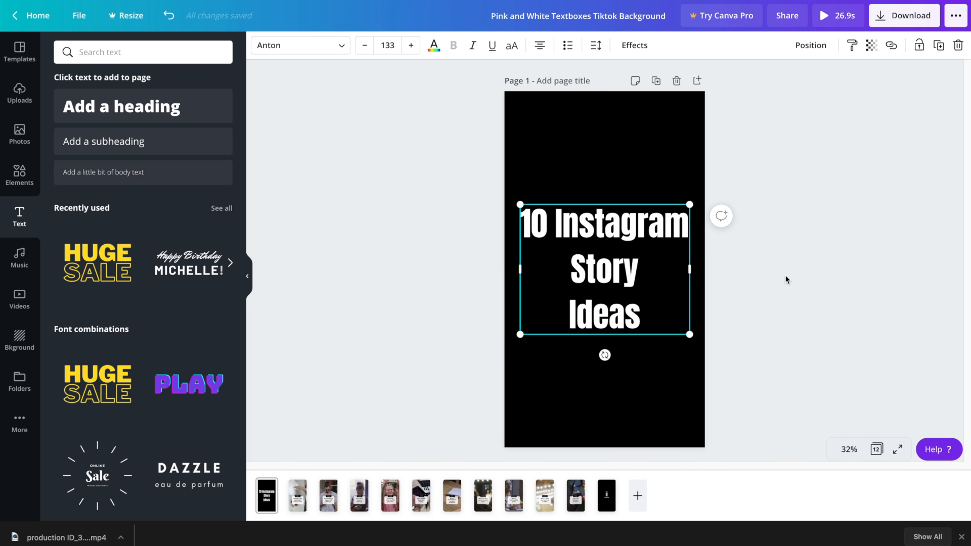
# Join 'Story' and 'Ideas' so the title reads '10 Instagram' over 'Story Ideas'
pyautogui.doubleClick(633, 273)
pyautogui.click(568, 313)
pyautogui.press('BackSpace')
pyautogui.click(851, 303)
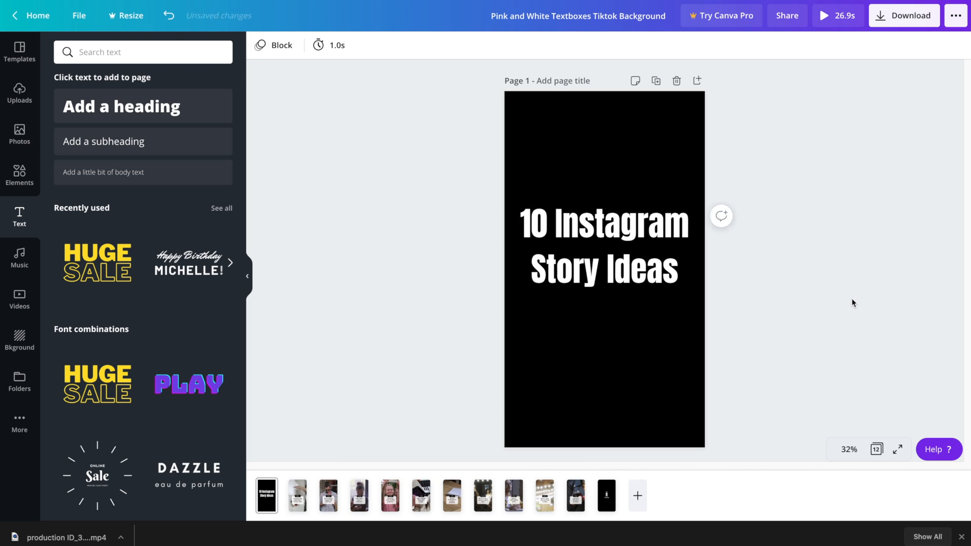
pyautogui.click(652, 251)
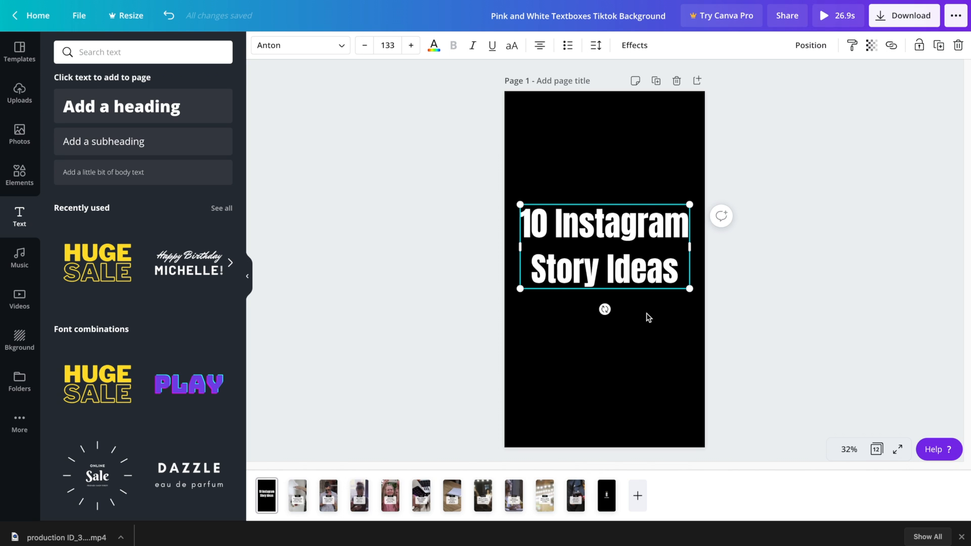
# Duplicate the title and keep only '10 Instagram' in the top box, moved higher
pyautogui.click(938, 45)
pyautogui.moveTo(664, 258); pyautogui.dragTo(659, 354)
pyautogui.click(622, 267)
pyautogui.click(622, 267)
pyautogui.click(623, 268)
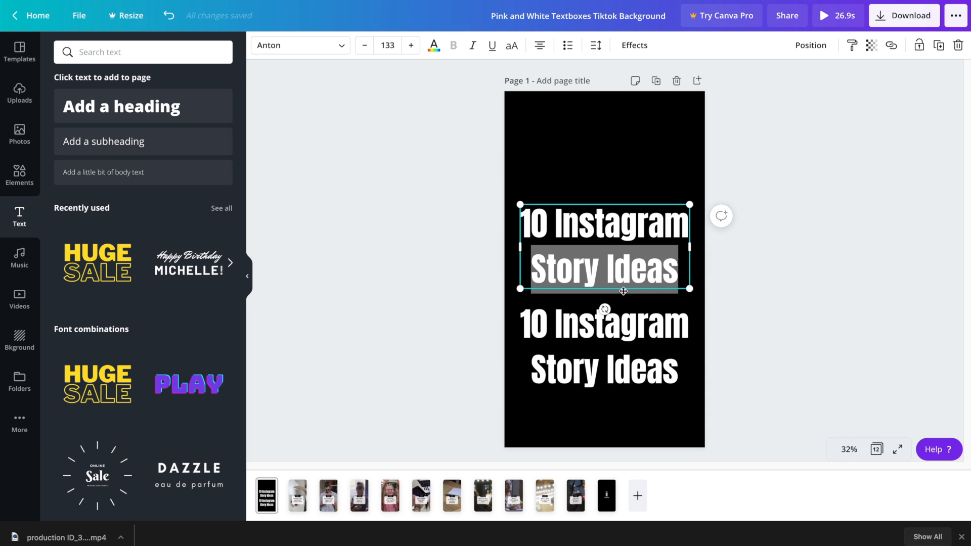
pyautogui.press('BackSpace')
# Reduce the lower copy to 'Story' and 'Ideas' on separate lines
pyautogui.press('BackSpace')
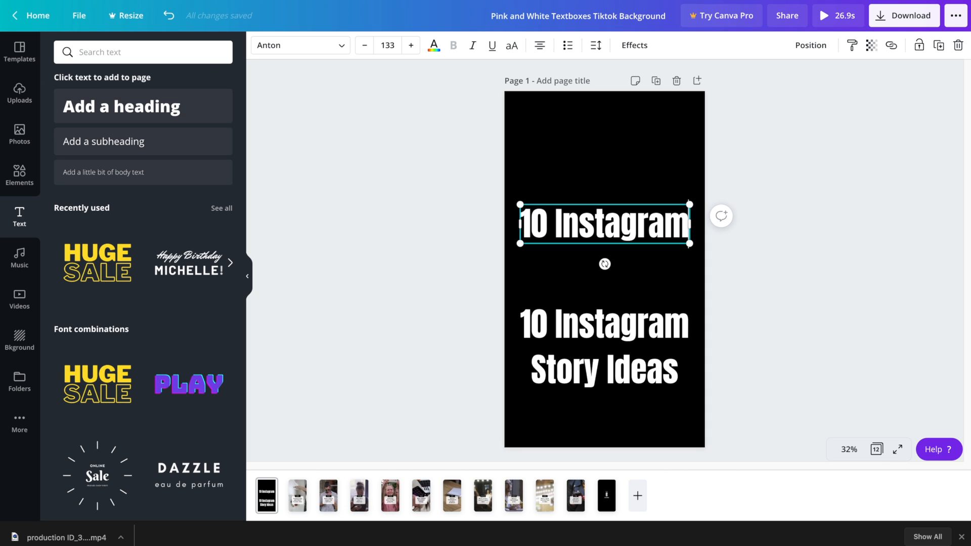
pyautogui.click(741, 180)
pyautogui.moveTo(596, 227); pyautogui.dragTo(594, 204)
pyautogui.click(579, 324)
pyautogui.click(562, 314)
pyautogui.tripleClick(562, 315)
pyautogui.press('BackSpace')
pyautogui.press('Right')
pyautogui.press('Right')
pyautogui.press('Right')
pyautogui.press('Right')
pyautogui.press('Right')
pyautogui.press('Right')
pyautogui.press('Return')
pyautogui.click(758, 174)
# Enlarge 'Story Ideas' to size 305 beneath '10 Instagram' and move both up
pyautogui.moveTo(604, 339); pyautogui.dragTo(604, 267)
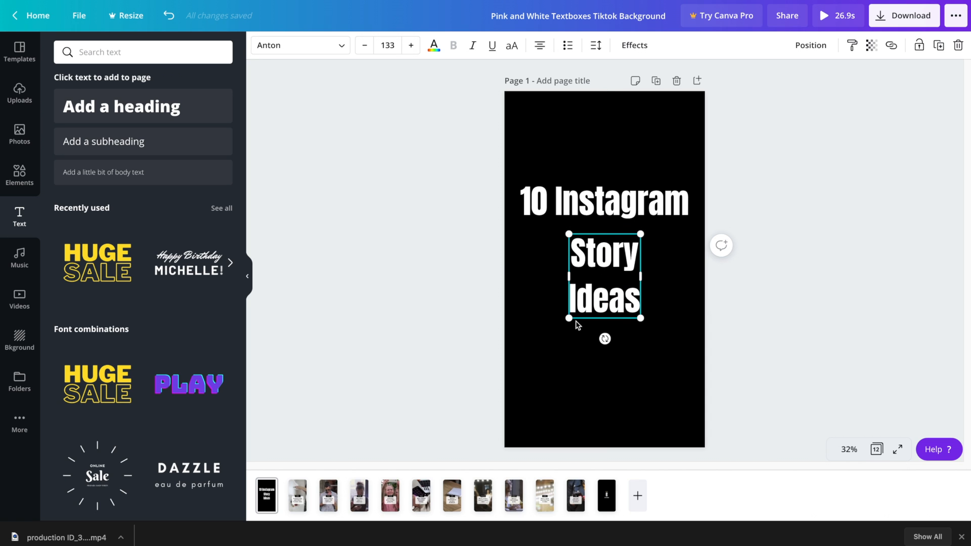
pyautogui.moveTo(569, 318); pyautogui.dragTo(521, 369)
pyautogui.moveTo(639, 369); pyautogui.dragTo(691, 420)
pyautogui.click(468, 183)
pyautogui.moveTo(467, 183); pyautogui.dragTo(622, 320)
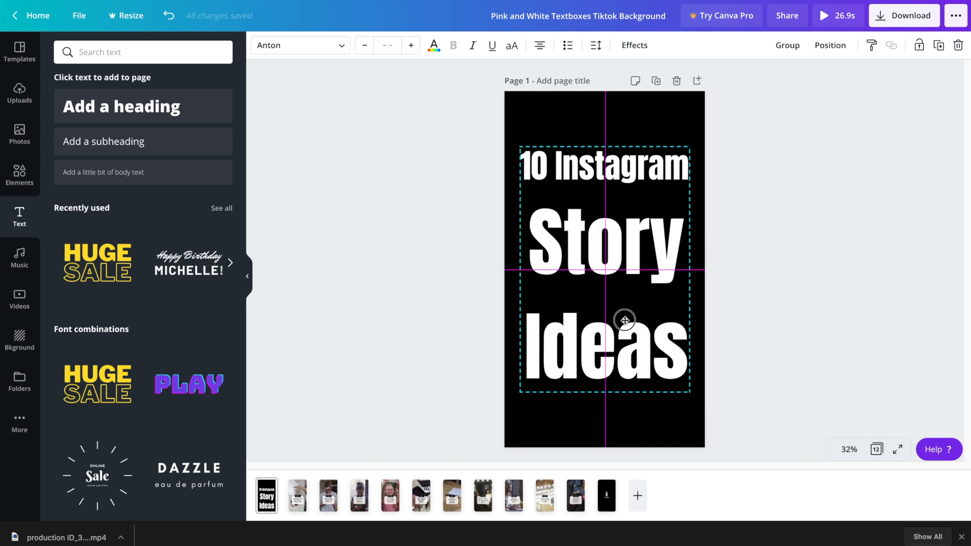
# Set 'Story Ideas' letter spacing to 33 and line height to 1.05
pyautogui.click(780, 306)
pyautogui.click(654, 271)
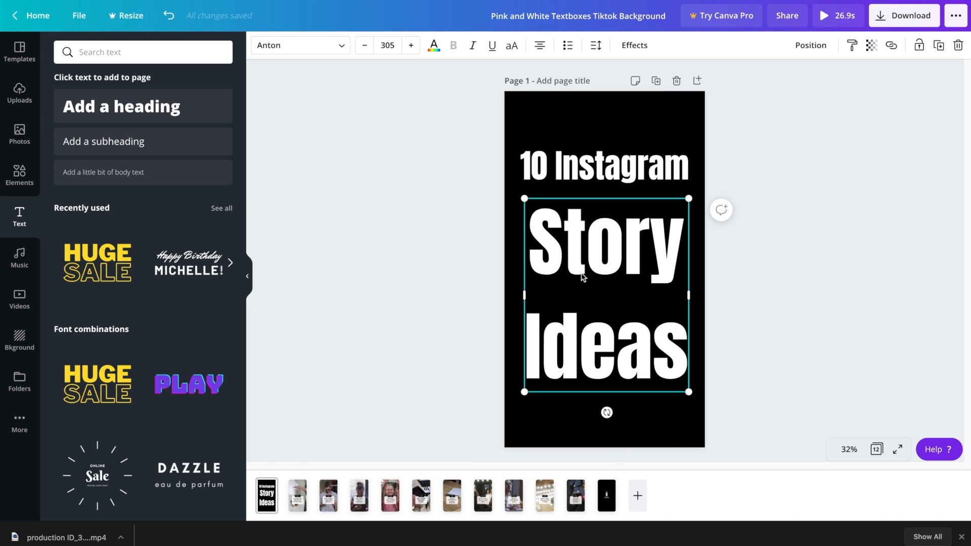
pyautogui.click(595, 45)
pyautogui.moveTo(668, 87)
pyautogui.mouseDown()
pyautogui.moveTo(670, 79)
pyautogui.moveTo(685, 102)
pyautogui.moveTo(674, 105)
pyautogui.mouseUp()
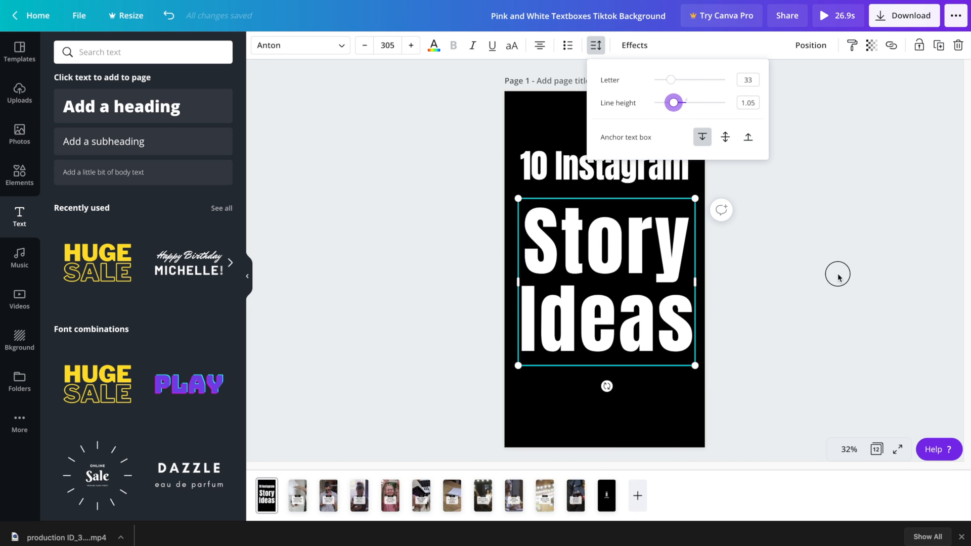
pyautogui.click(837, 273)
# Nudge the '10 Instagram' line slightly down with the arrow keys
pyautogui.click(598, 158)
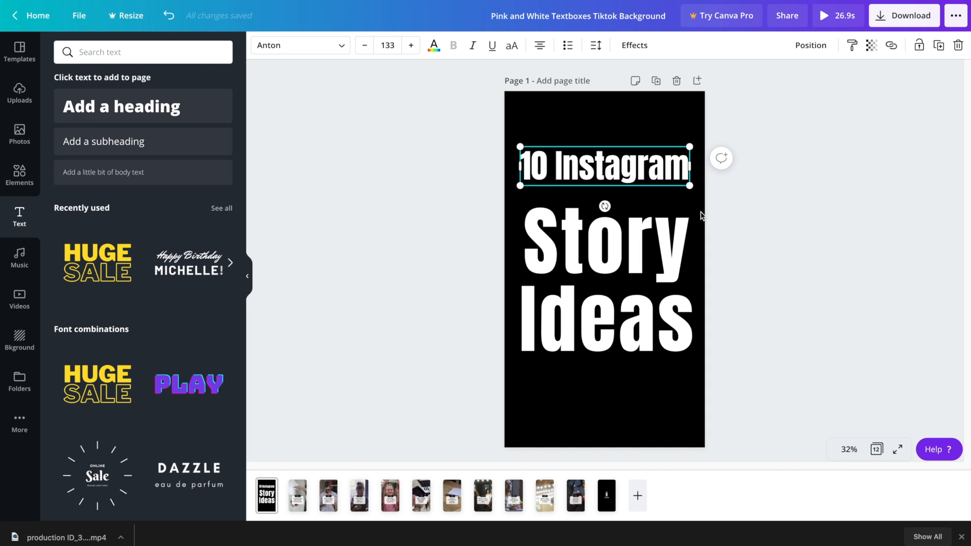
pyautogui.press('Down')
pyautogui.press('Down')
pyautogui.press('Down')
pyautogui.press('Down')
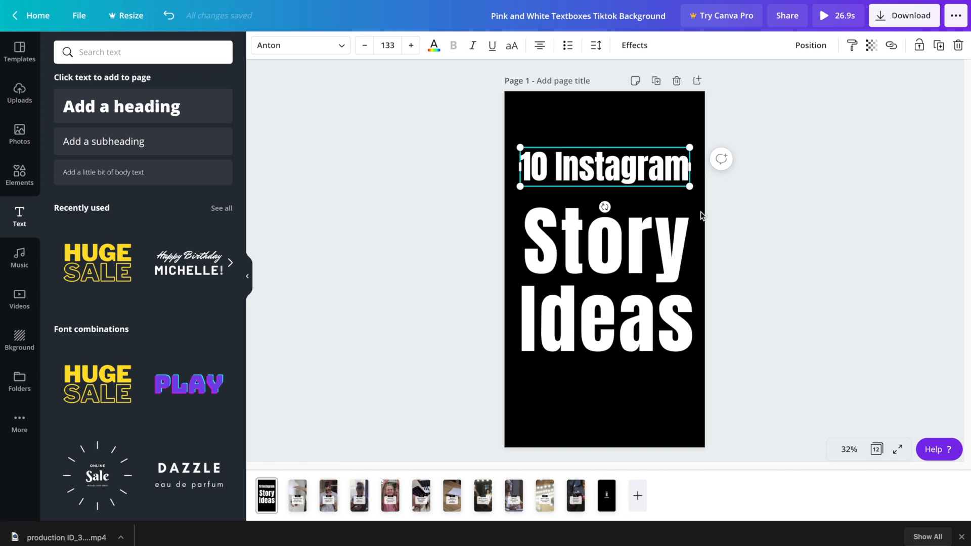
pyautogui.press('Down')
pyautogui.press('Down')
pyautogui.press('Down')
pyautogui.press('Down')
pyautogui.press('Down')
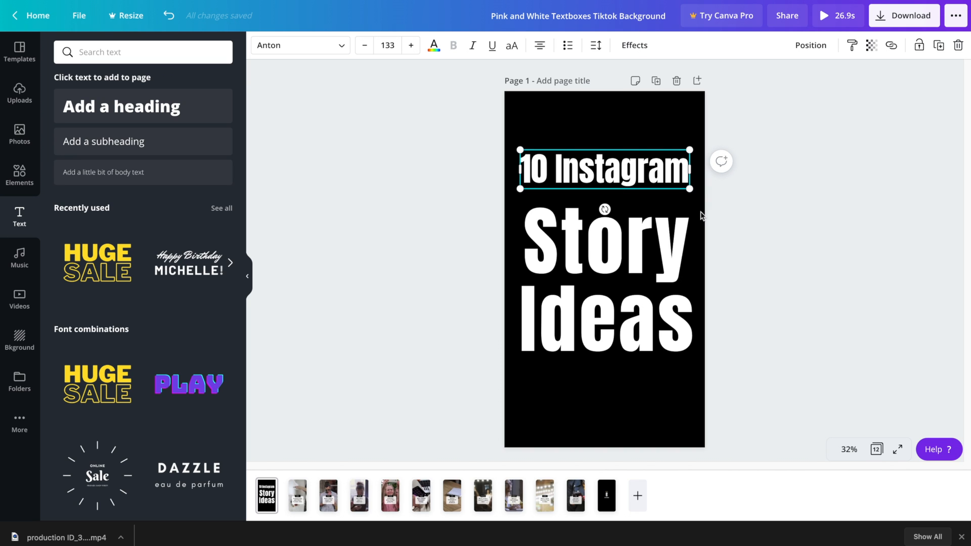
pyautogui.press('Down')
pyautogui.press('Down')
pyautogui.press('Down')
pyautogui.press('Down')
pyautogui.press('Down')
pyautogui.press('Down')
pyautogui.press('Down')
pyautogui.press('Down')
pyautogui.press('Down')
pyautogui.press('Down')
pyautogui.press('Down')
pyautogui.press('Down')
pyautogui.press('Down')
pyautogui.press('Down')
pyautogui.press('Down')
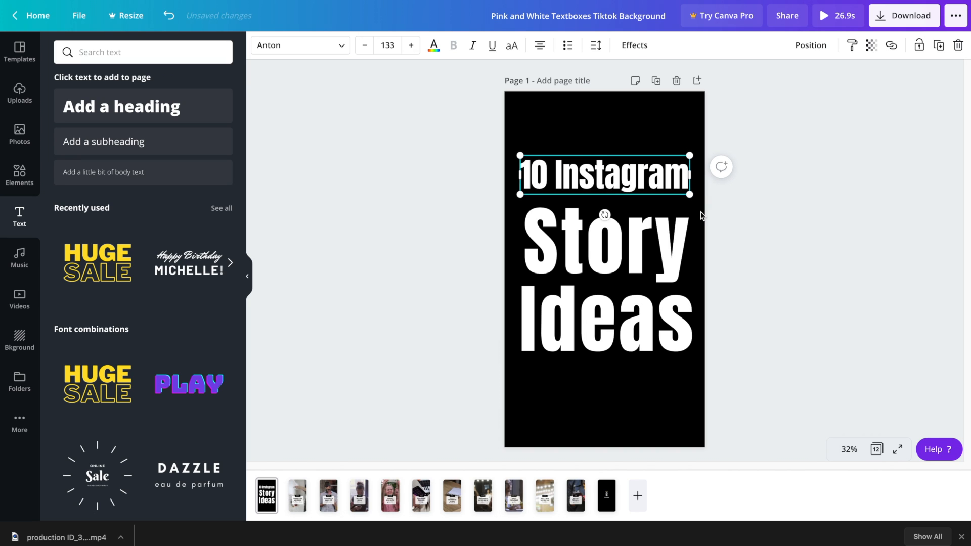
pyautogui.press('Down')
pyautogui.press('Down')
pyautogui.press('Down')
pyautogui.press('Down')
pyautogui.press('Down')
pyautogui.press('Down')
pyautogui.press('Down')
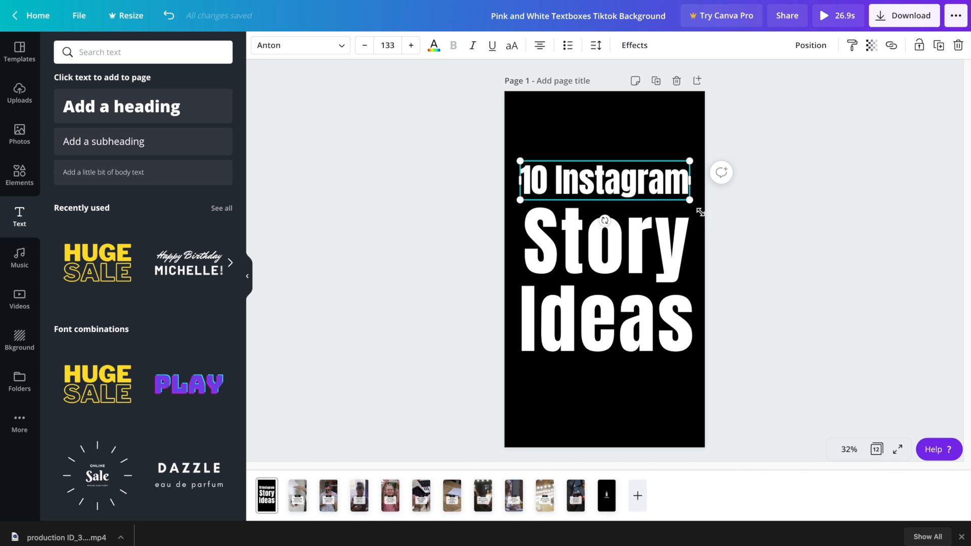
pyautogui.press('Up')
pyautogui.press('Up')
pyautogui.press('Up')
pyautogui.press('Up')
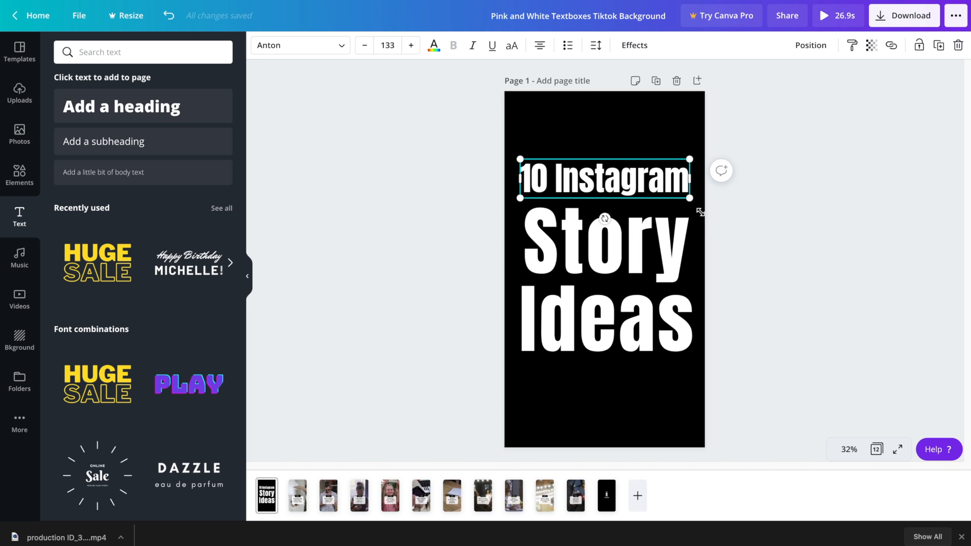
pyautogui.click(792, 184)
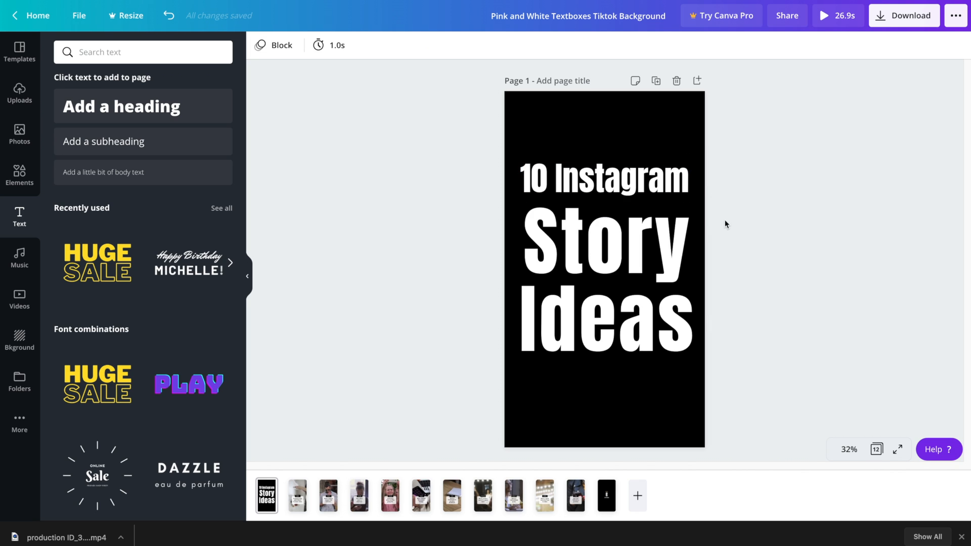
# Scale both title parts down together and recentre them on the page
pyautogui.click(596, 257)
pyautogui.keyDown('shift'); pyautogui.click(621, 185); pyautogui.keyUp('shift')
pyautogui.moveTo(695, 158); pyautogui.dragTo(682, 174)
pyautogui.moveTo(618, 253); pyautogui.dragTo(622, 253)
pyautogui.click(763, 158)
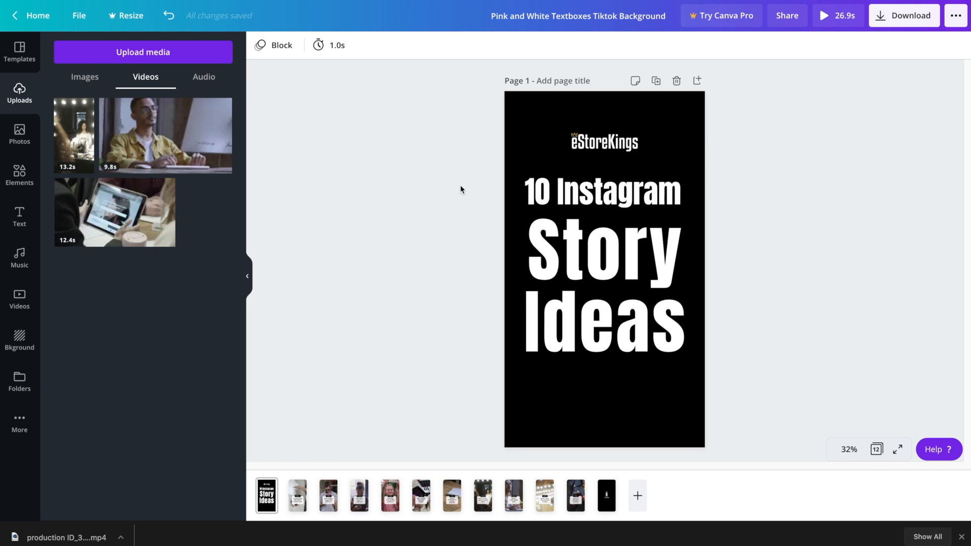
# Select both title text boxes, '10 Instagram' and 'Story Ideas', together
pyautogui.moveTo(451, 185); pyautogui.dragTo(602, 336)
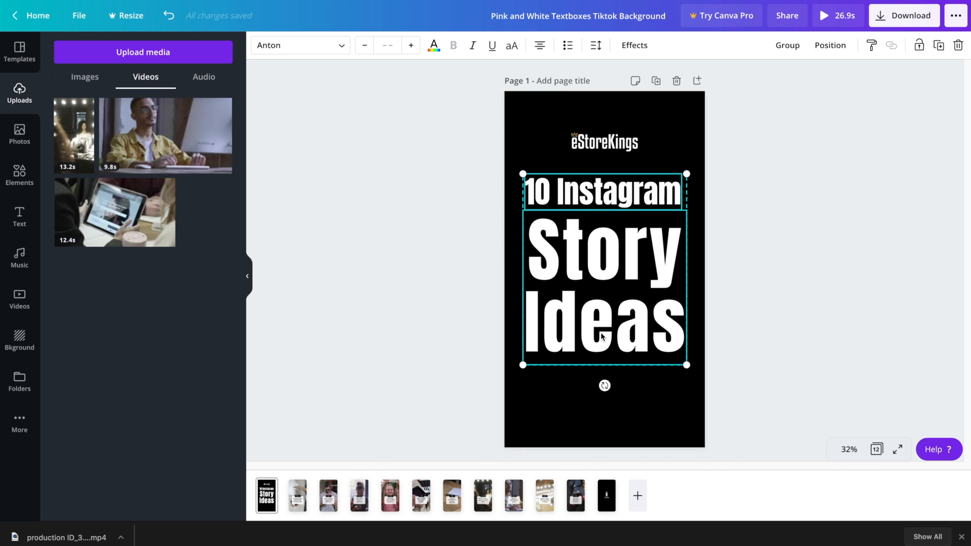
pyautogui.click(474, 245)
pyautogui.moveTo(444, 187); pyautogui.dragTo(582, 332)
pyautogui.click(479, 206)
pyautogui.click(588, 189)
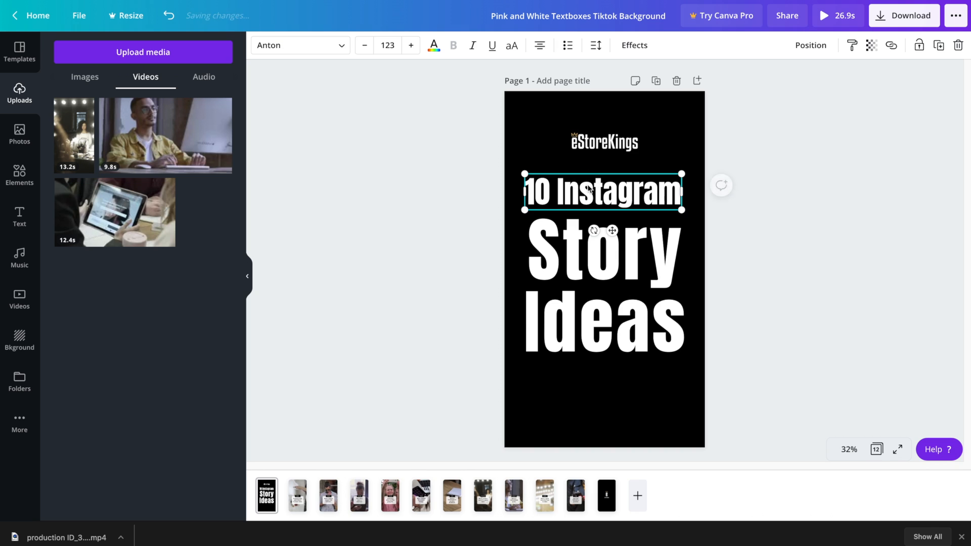
pyautogui.keyDown('shift'); pyautogui.click(598, 270); pyautogui.keyUp('shift')
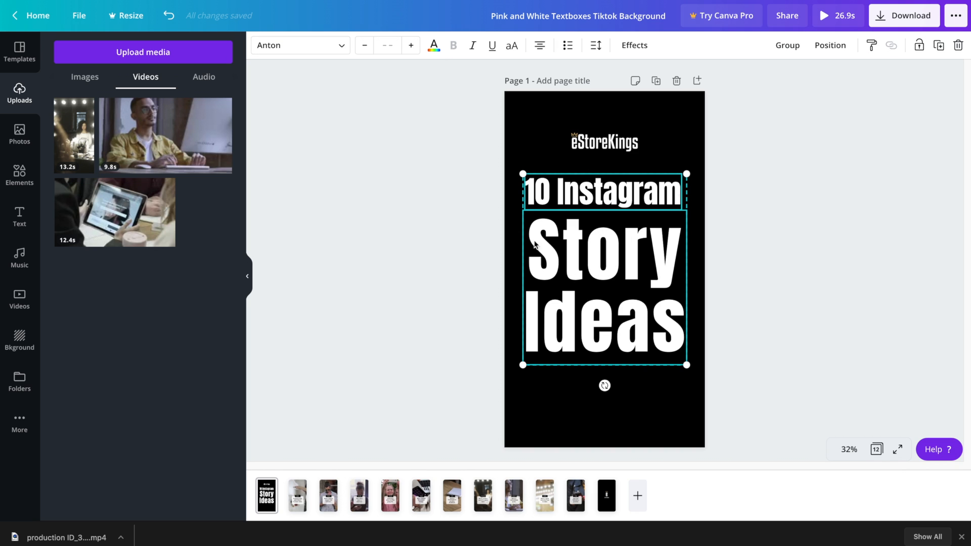
# Colour both title lines gold #d5ab5e, after briefly trying muted red #945252
pyautogui.click(434, 45)
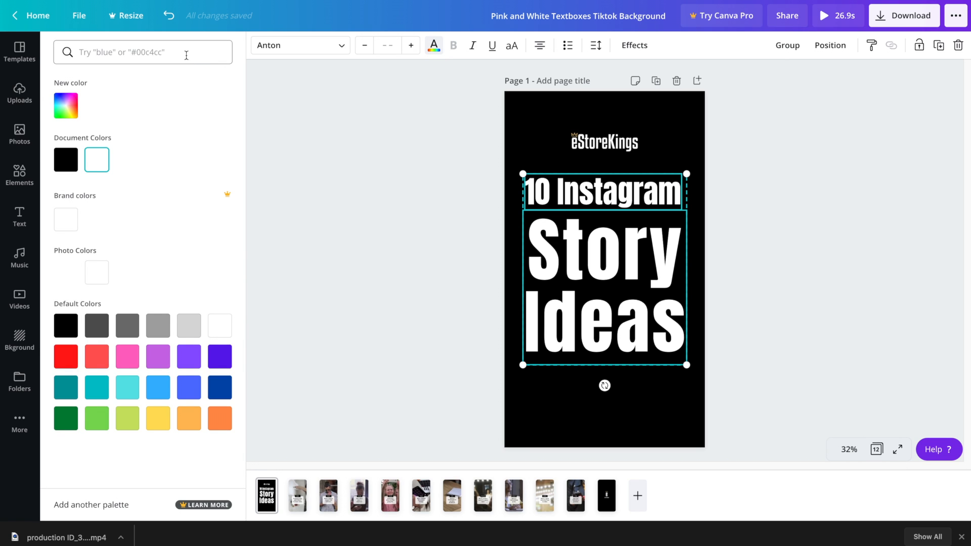
pyautogui.click(66, 104)
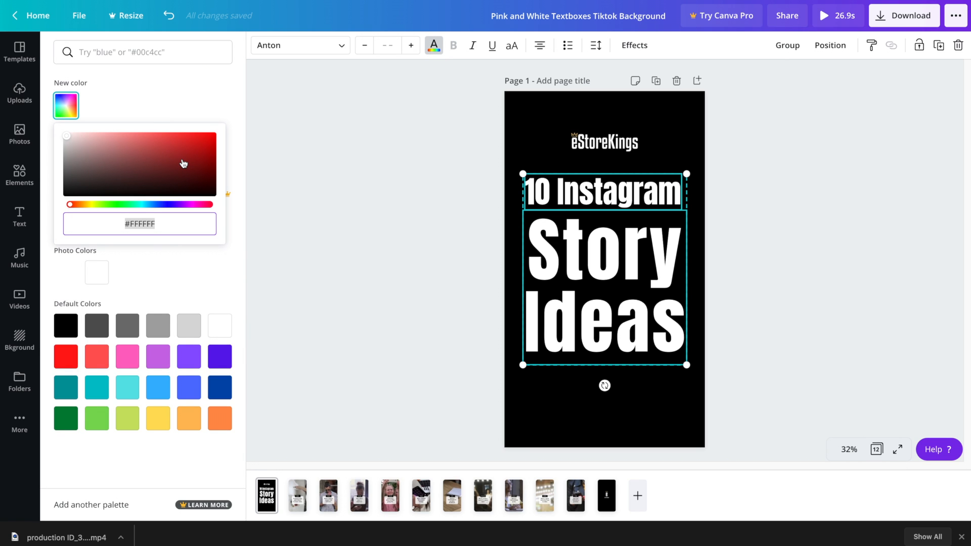
pyautogui.moveTo(183, 164)
pyautogui.mouseDown()
pyautogui.moveTo(189, 156)
pyautogui.moveTo(131, 159)
pyautogui.mouseUp()
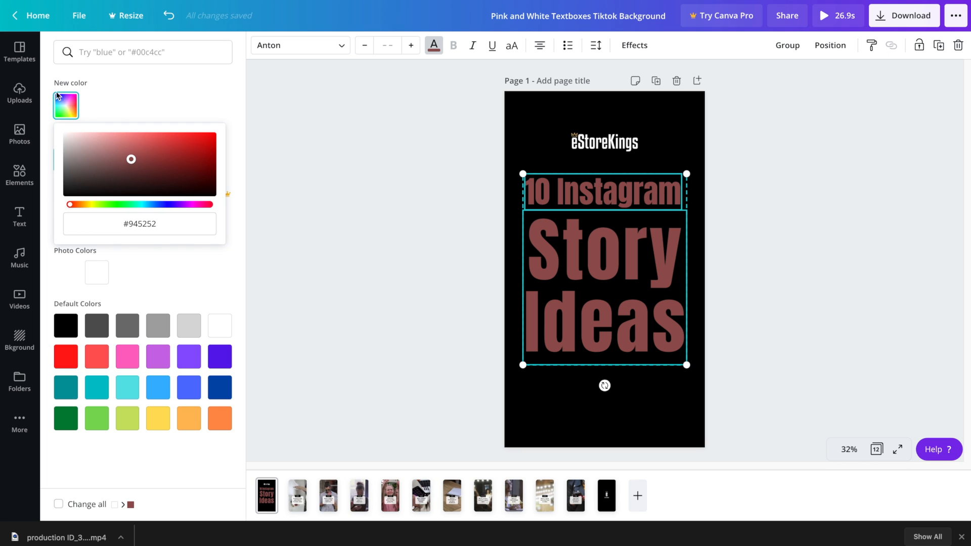
pyautogui.click(110, 112)
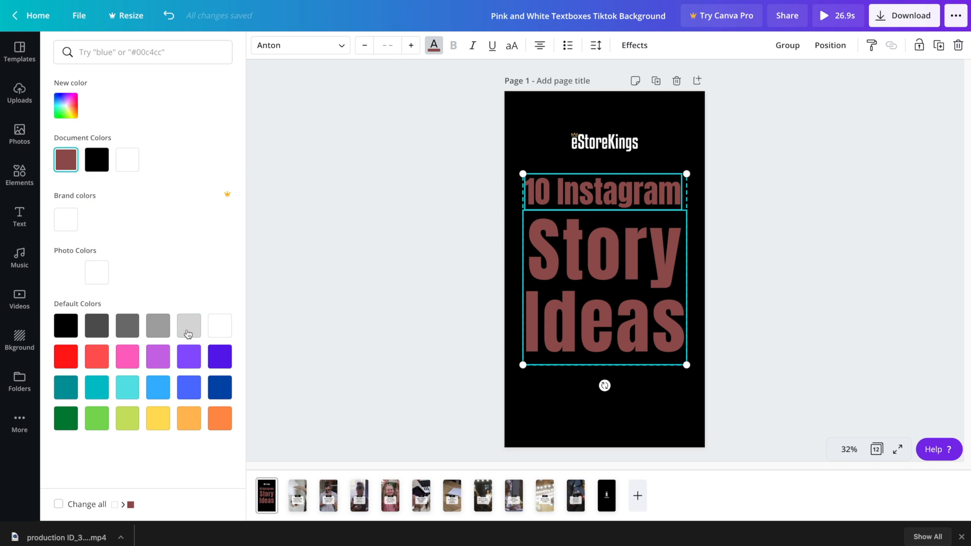
pyautogui.click(168, 95)
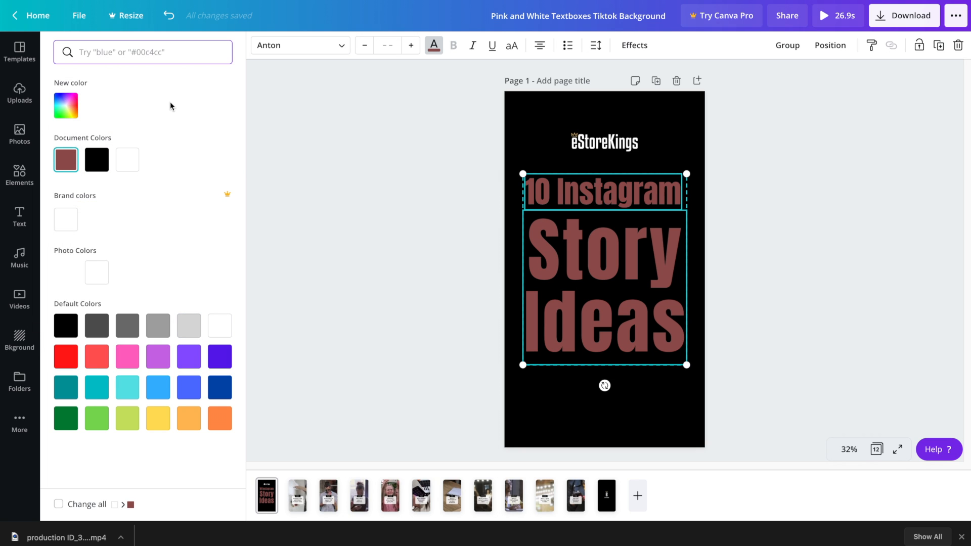
pyautogui.write('d5ab5e')
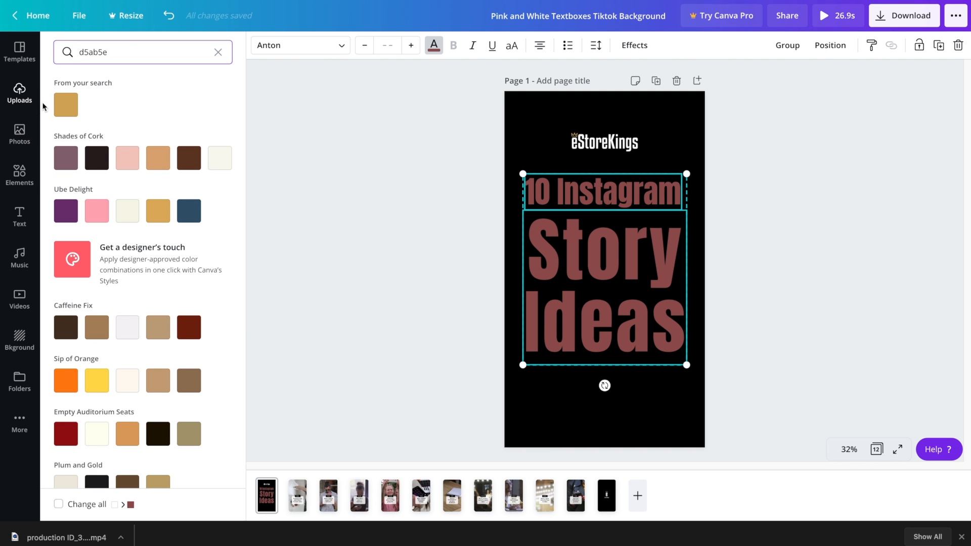
pyautogui.click(65, 104)
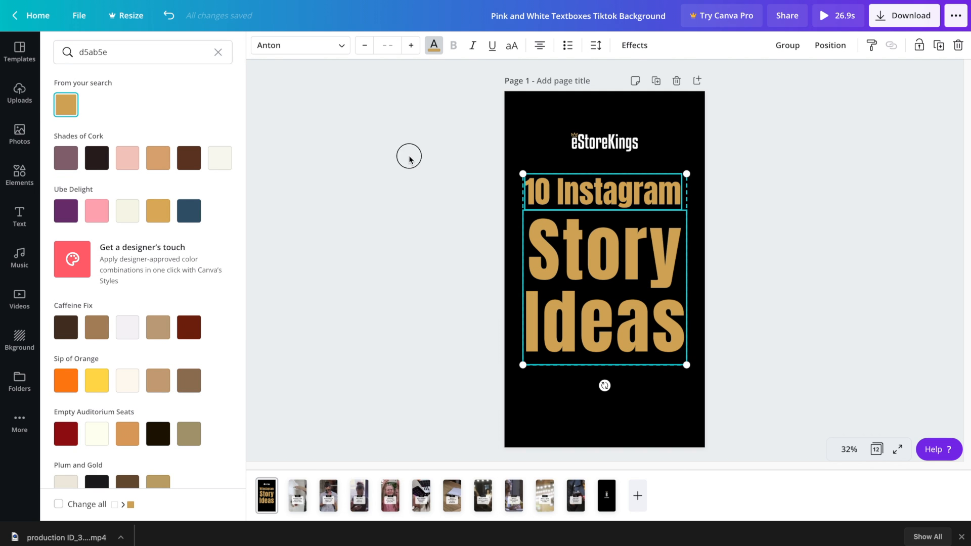
pyautogui.press('Escape')
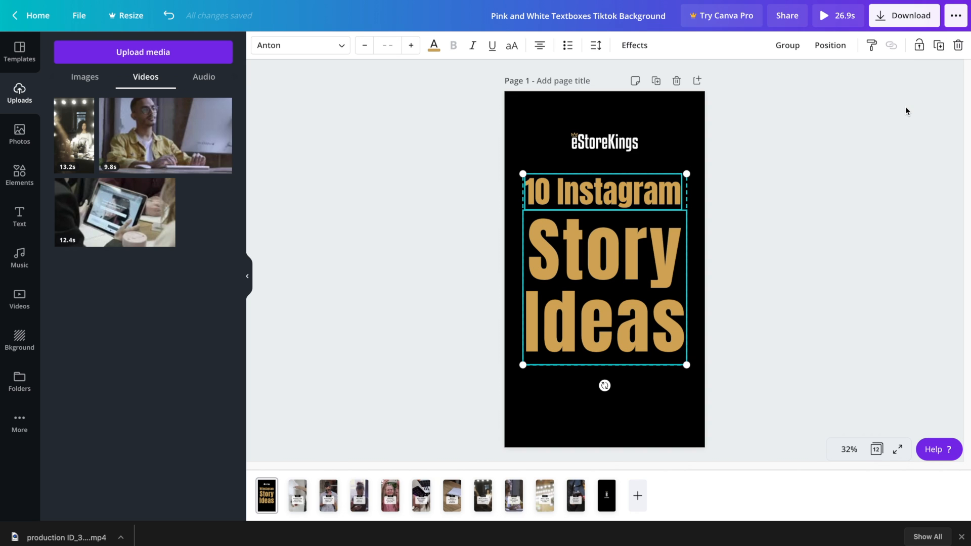
# Duplicate the gold title, make the copy white, and offset it over the gold as a shadow
pyautogui.hotkey('ctrl', 'd')
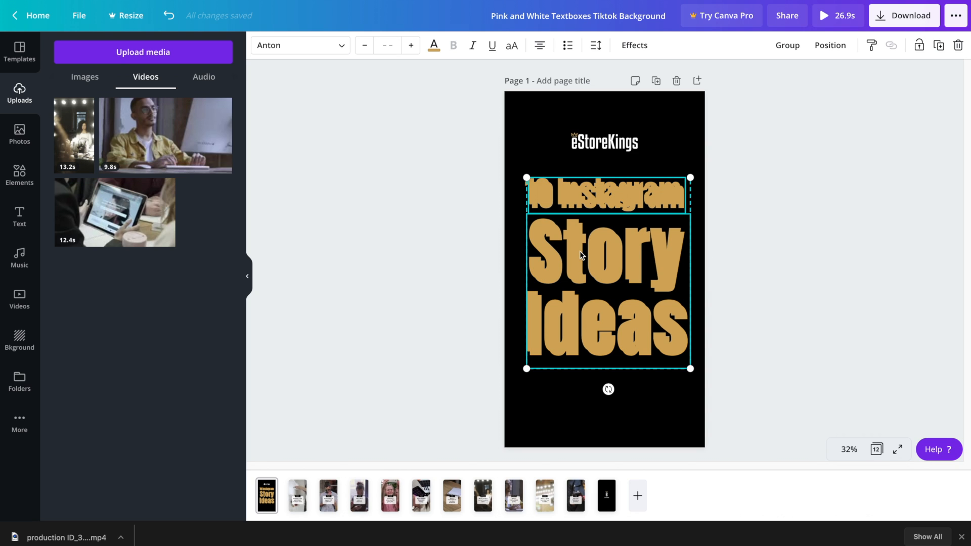
pyautogui.click(434, 45)
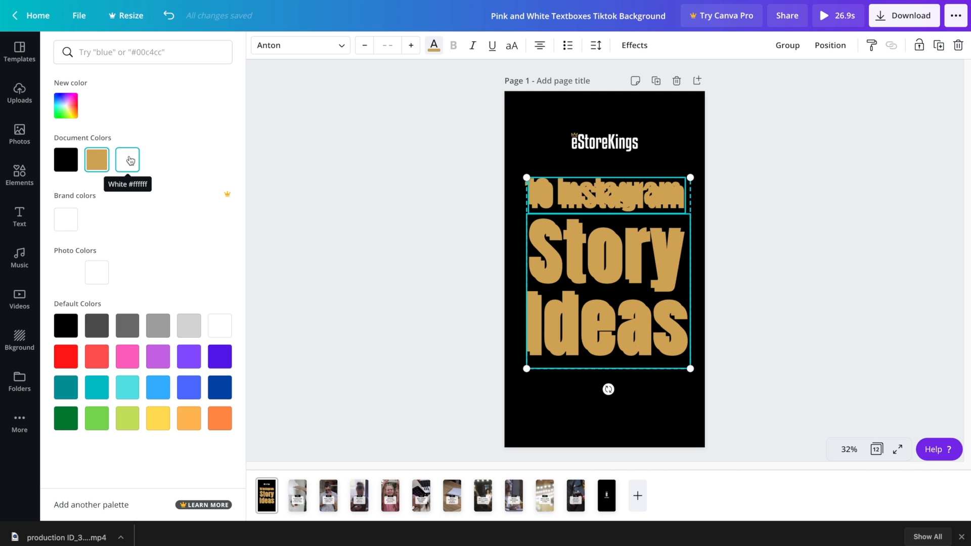
pyautogui.click(127, 159)
pyautogui.click(649, 263)
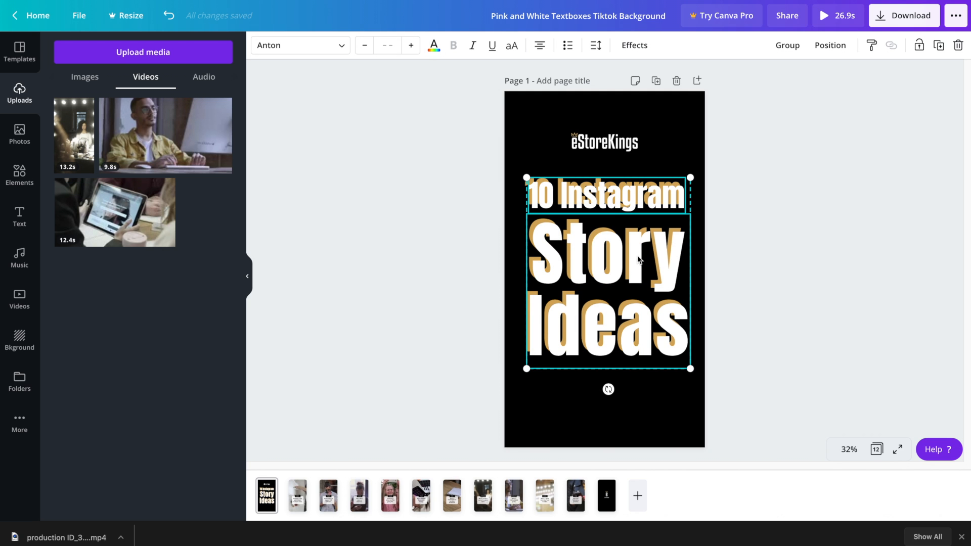
pyautogui.moveTo(638, 260); pyautogui.dragTo(638, 254)
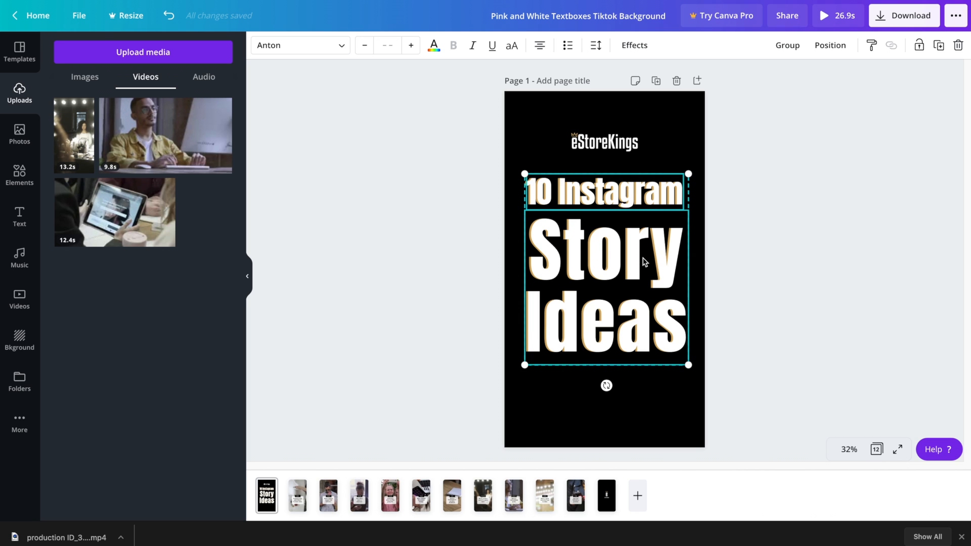
pyautogui.hotkey('shift', 'Down')
pyautogui.hotkey('shift', 'Up')
pyautogui.hotkey('shift', 'Up')
pyautogui.hotkey('shift', 'Left')
pyautogui.hotkey('shift', 'Left')
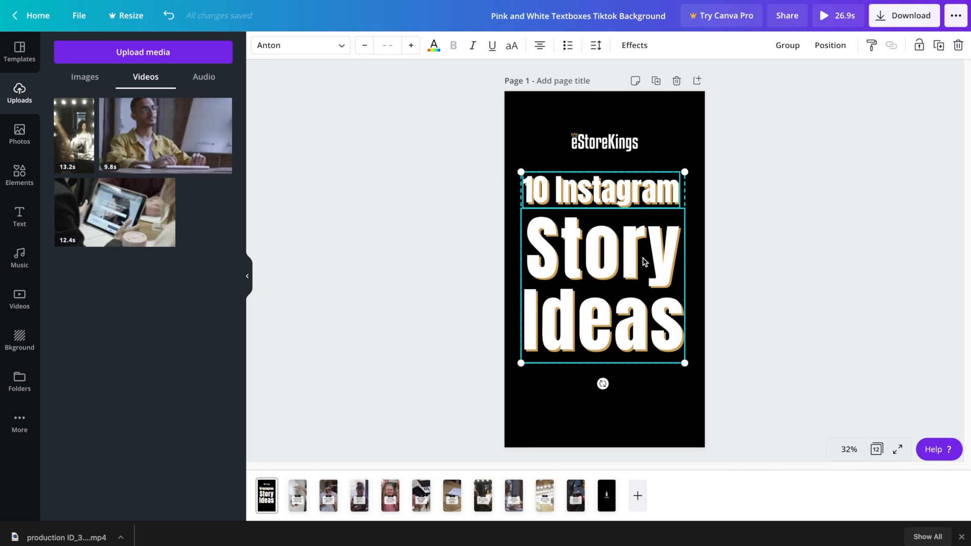
# Select both title layers and move the group to the page centre
pyautogui.click(781, 296)
pyautogui.moveTo(445, 188); pyautogui.dragTo(723, 363)
pyautogui.moveTo(614, 259); pyautogui.dragTo(615, 260)
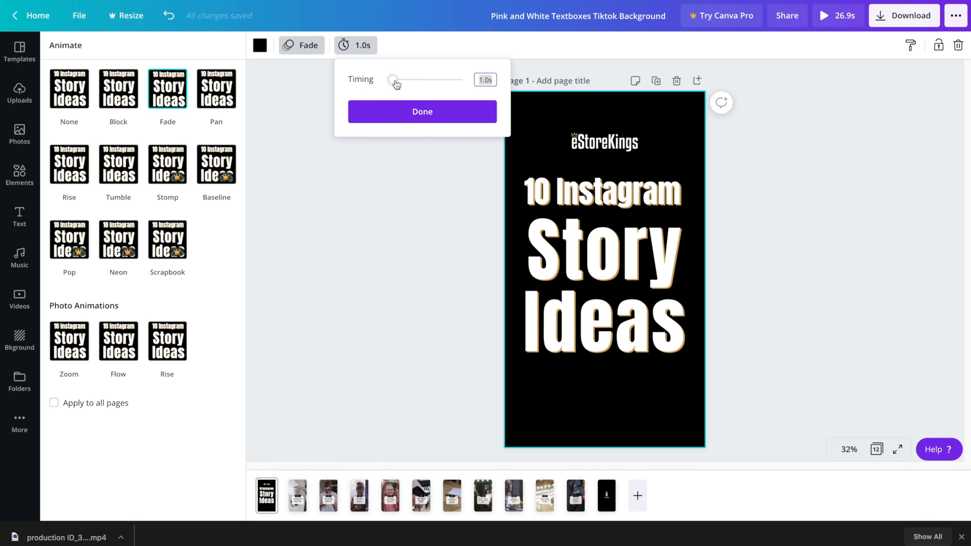
# Make page 1 last 1.5s and give it the Pan animation
pyautogui.moveTo(396, 84); pyautogui.dragTo(396, 83)
pyautogui.click(217, 95)
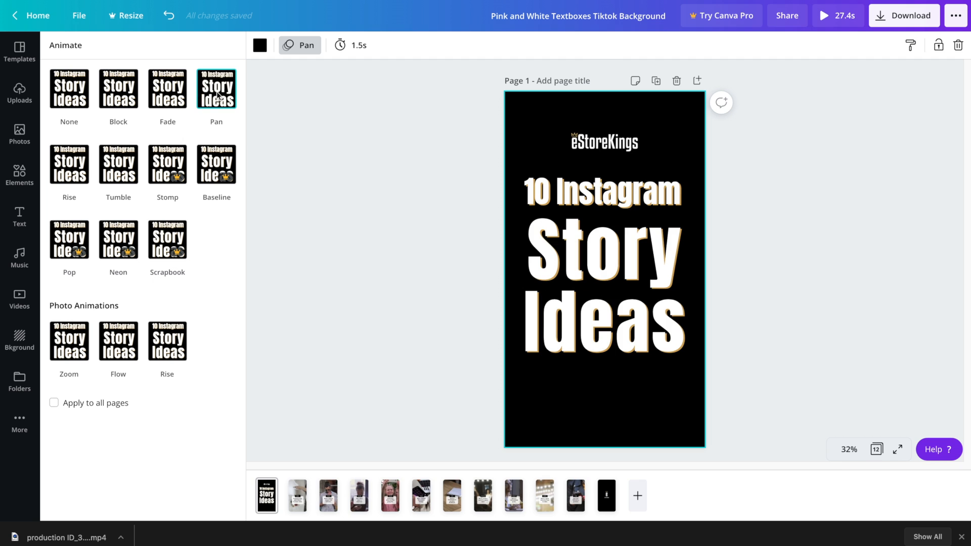
pyautogui.click(386, 278)
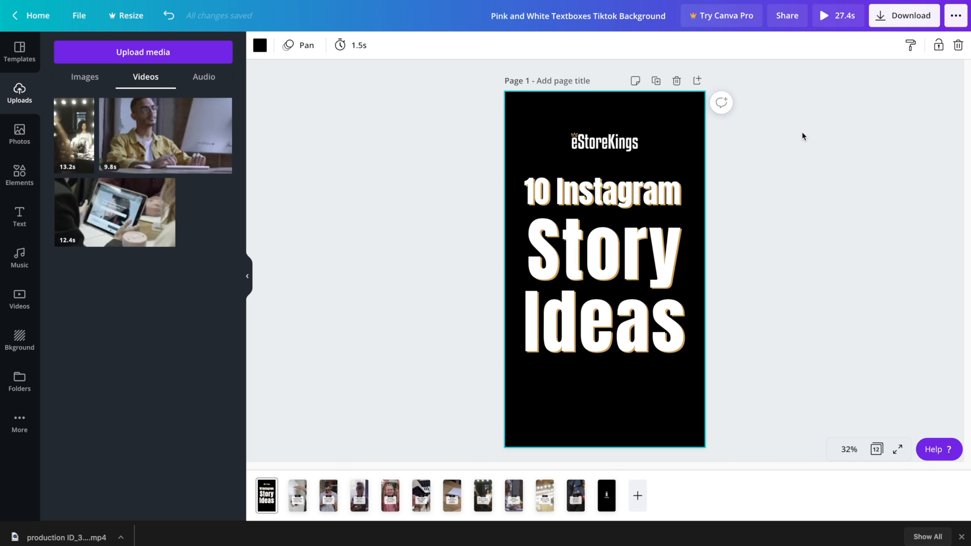
# Preview the full 27-second reel to the end, then go to page 12 with the logo
pyautogui.click(821, 16)
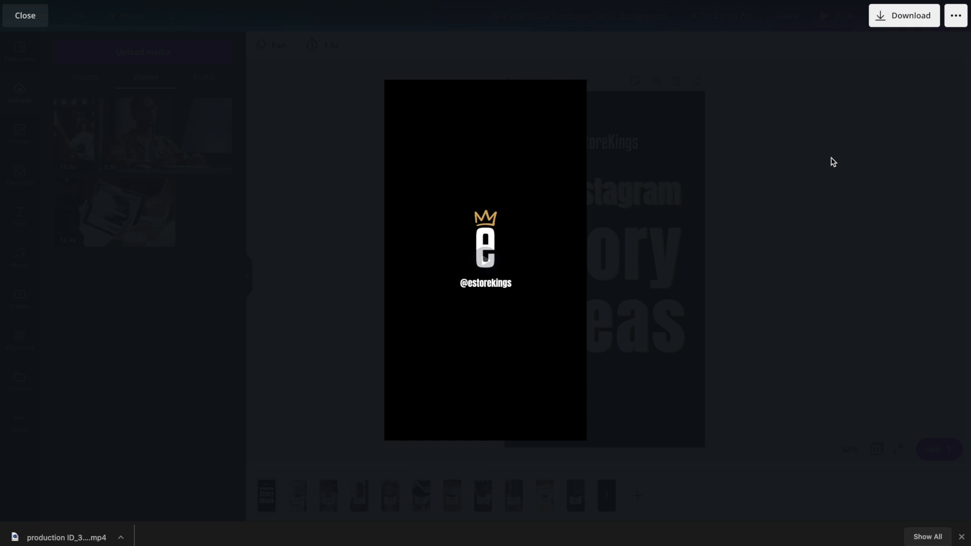
pyautogui.moveTo(460, 303)
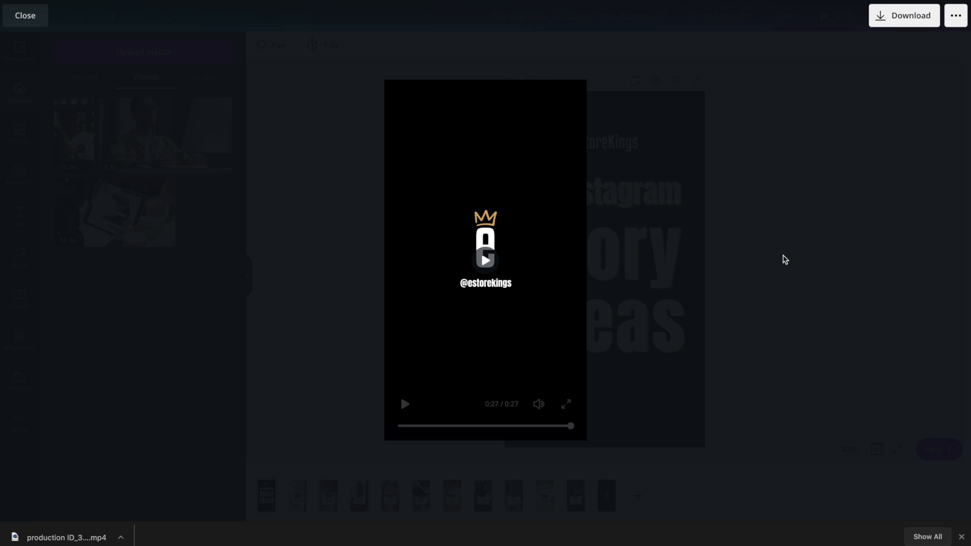
pyautogui.click(647, 442)
pyautogui.click(605, 493)
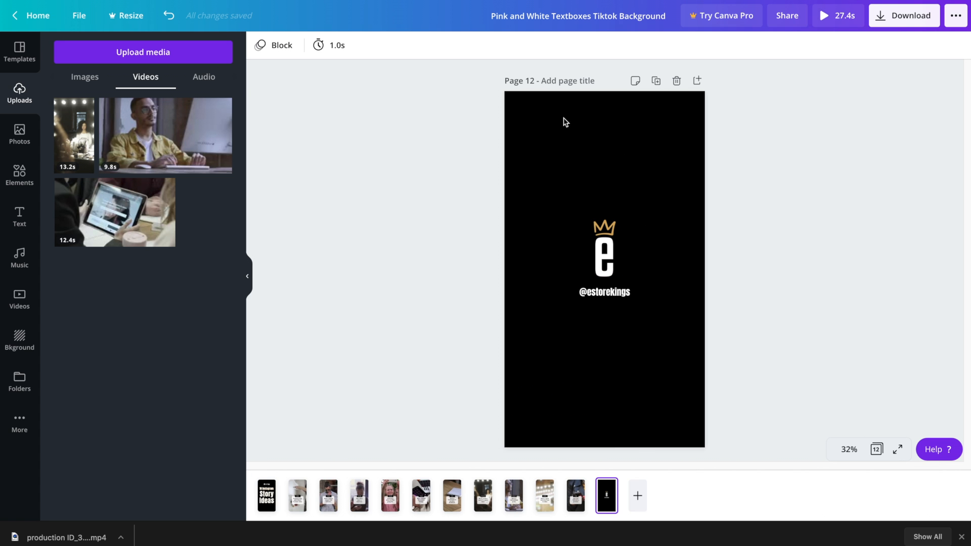
# Set the duration of page 12 and page 1 to 2.0s each
pyautogui.click(539, 170)
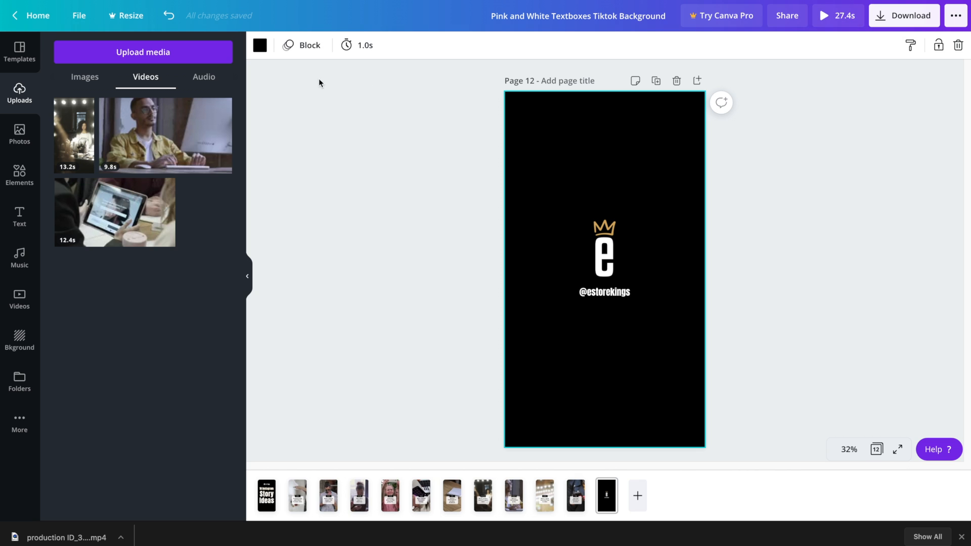
pyautogui.click(357, 45)
pyautogui.click(397, 80)
pyautogui.click(415, 113)
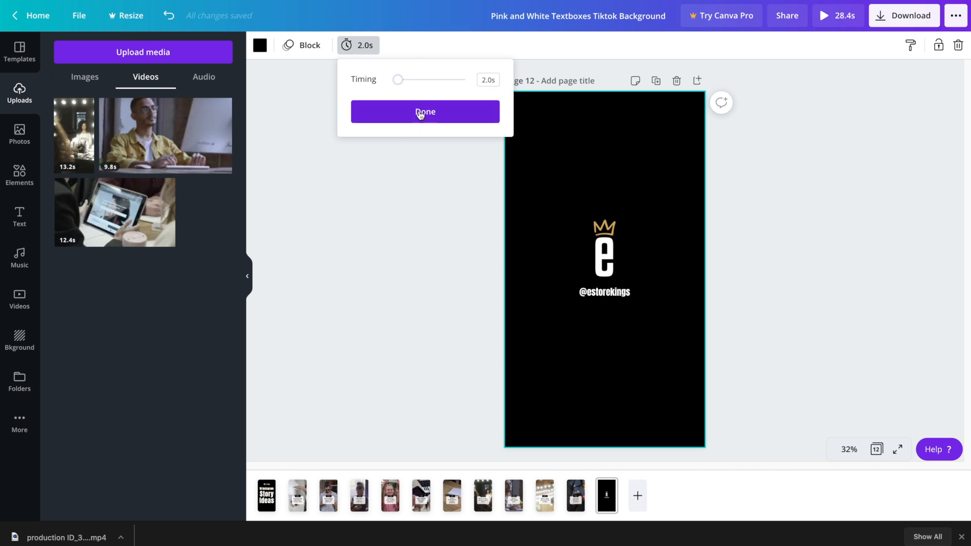
pyautogui.click(265, 486)
pyautogui.click(319, 45)
pyautogui.click(364, 82)
pyautogui.click(381, 113)
# Apply the Fade animation to page 2's background video
pyautogui.click(289, 503)
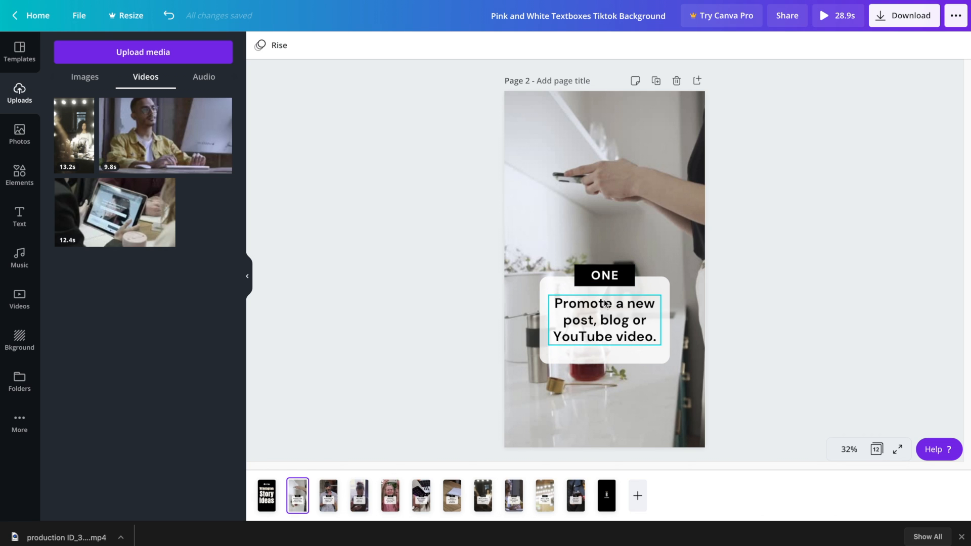
pyautogui.click(662, 162)
pyautogui.click(426, 45)
pyautogui.click(169, 94)
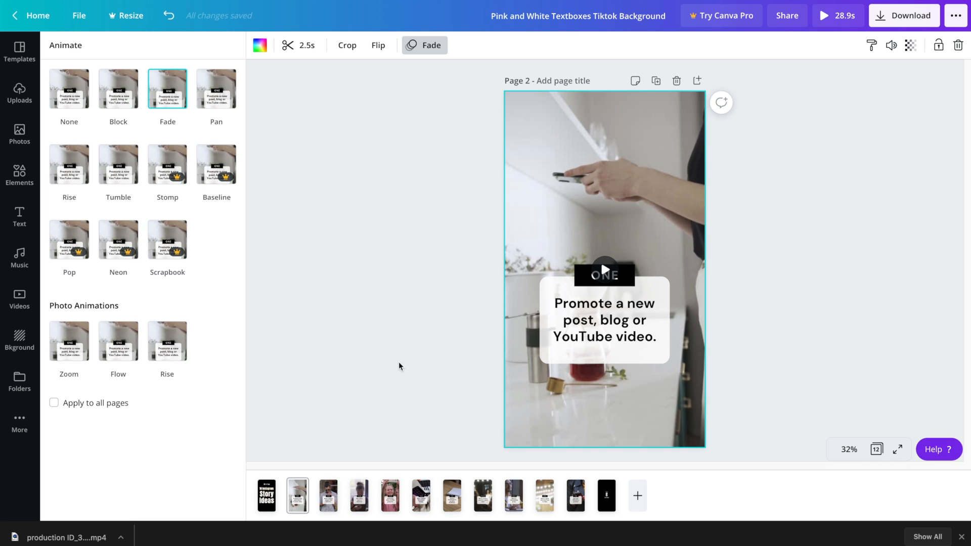
# Apply the Fade page animation to pages 2 through 5
pyautogui.click(301, 493)
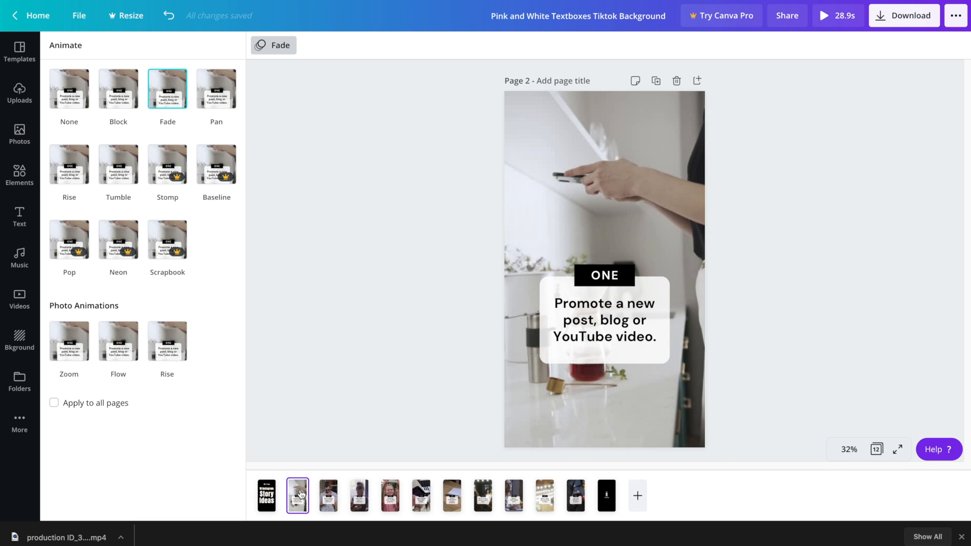
pyautogui.keyDown('shift'); pyautogui.click(575, 506); pyautogui.keyUp('shift')
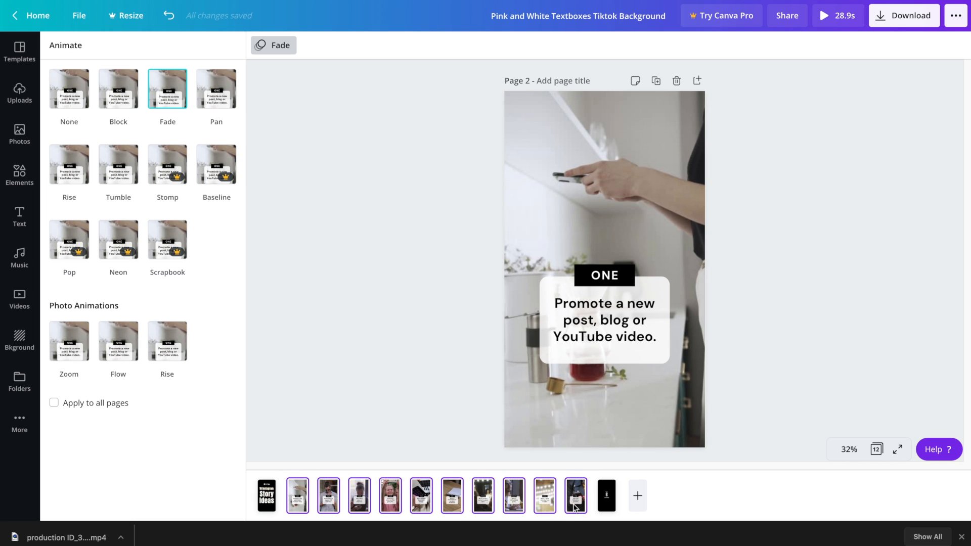
pyautogui.click(281, 47)
pyautogui.click(273, 47)
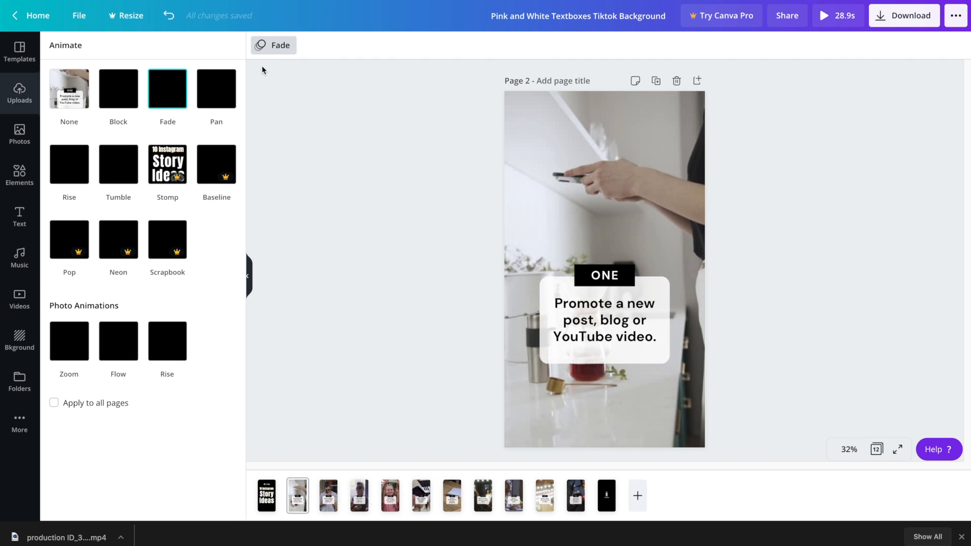
pyautogui.click(165, 93)
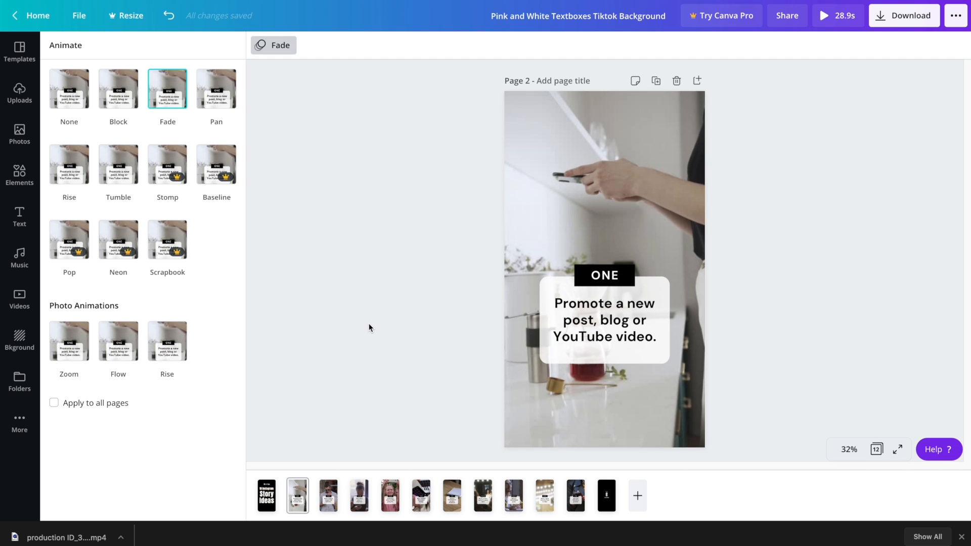
pyautogui.click(336, 499)
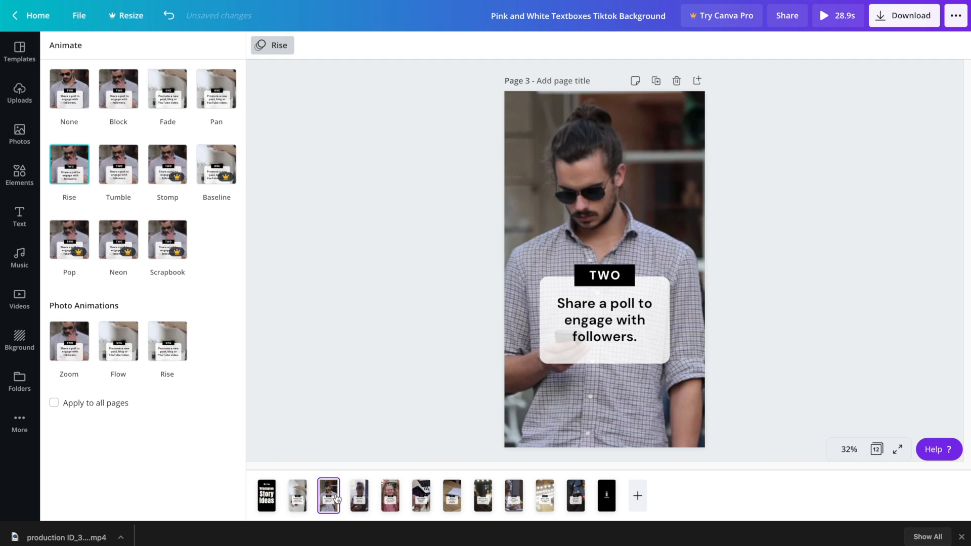
pyautogui.click(158, 106)
pyautogui.click(359, 495)
pyautogui.click(166, 93)
pyautogui.click(391, 496)
pyautogui.click(167, 95)
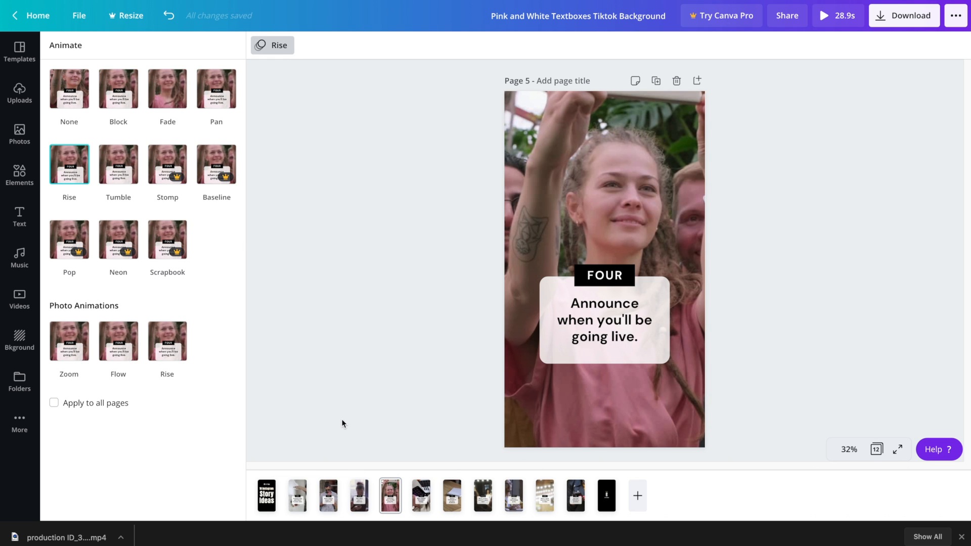
# Apply the Fade page animation to pages 6 through 11
pyautogui.click(425, 503)
pyautogui.click(167, 96)
pyautogui.click(452, 497)
pyautogui.click(167, 92)
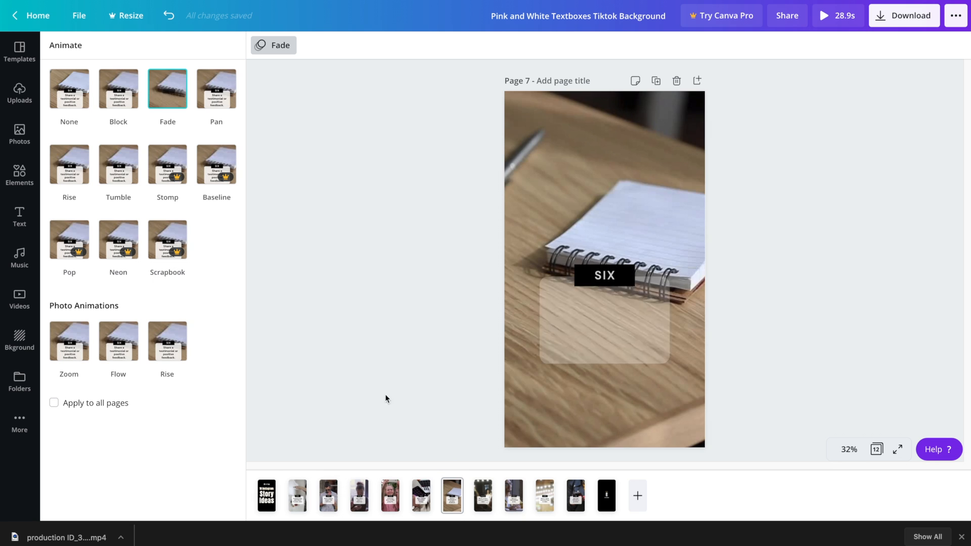
pyautogui.click(483, 496)
pyautogui.click(168, 92)
pyautogui.click(515, 501)
pyautogui.click(167, 92)
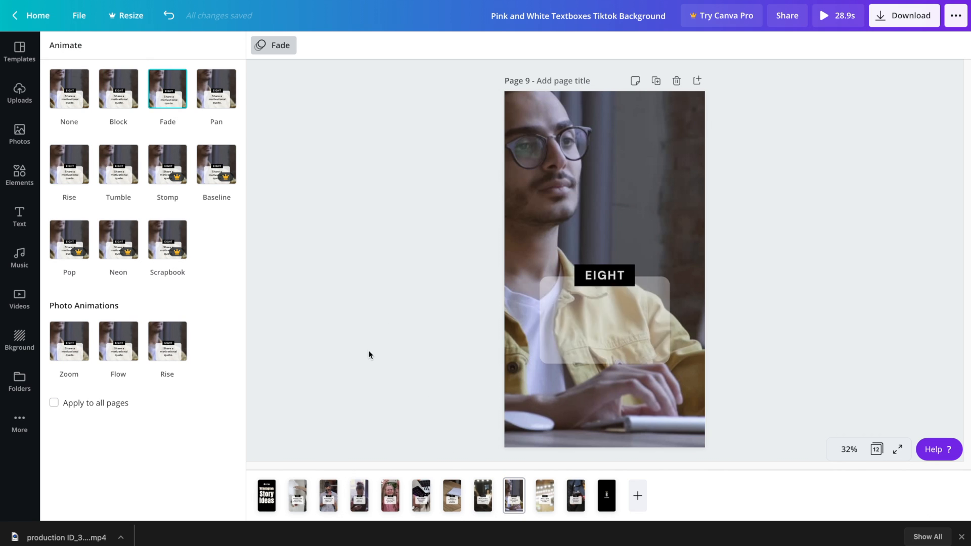
pyautogui.click(544, 496)
pyautogui.click(166, 96)
pyautogui.click(575, 498)
pyautogui.click(167, 92)
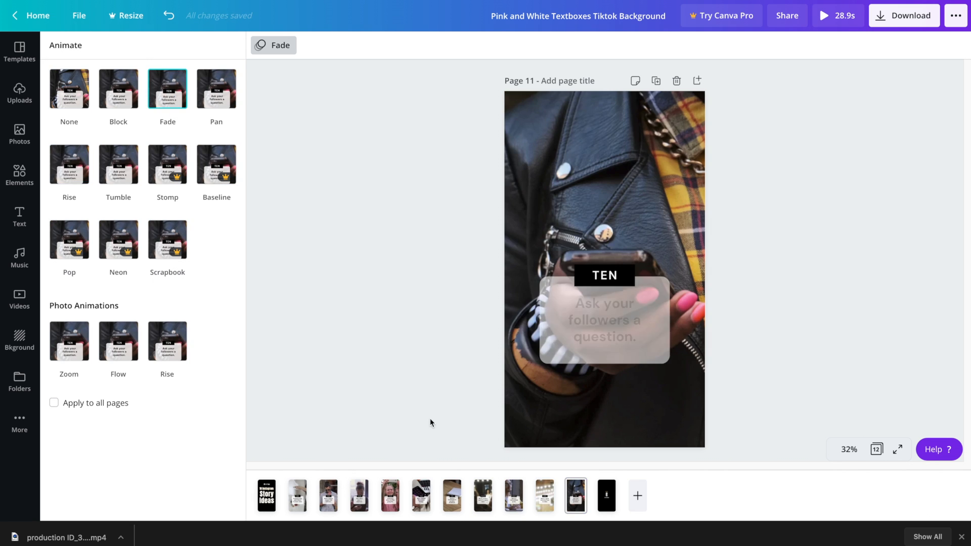
pyautogui.click(859, 243)
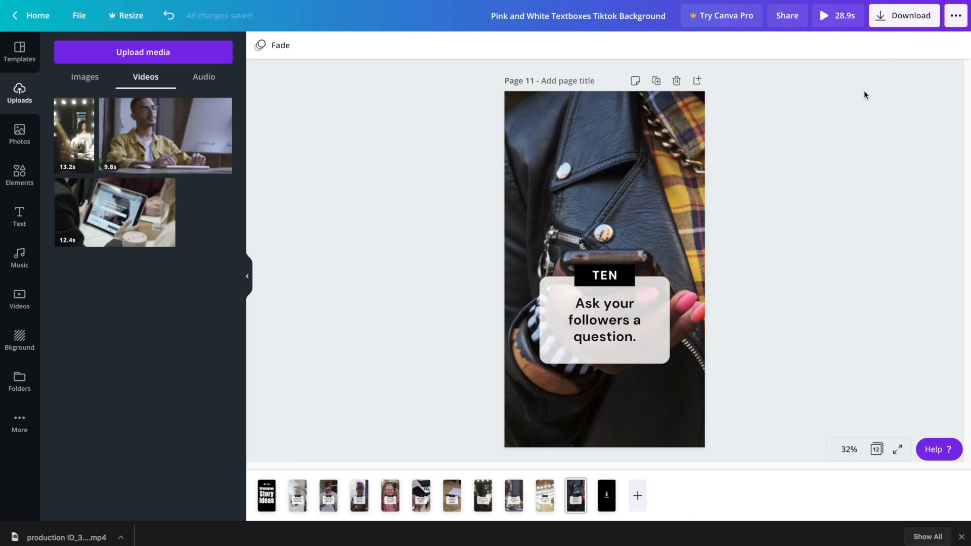
# Download all 12 pages as an MP4 video, reel-export.mp4
pyautogui.click(933, 21)
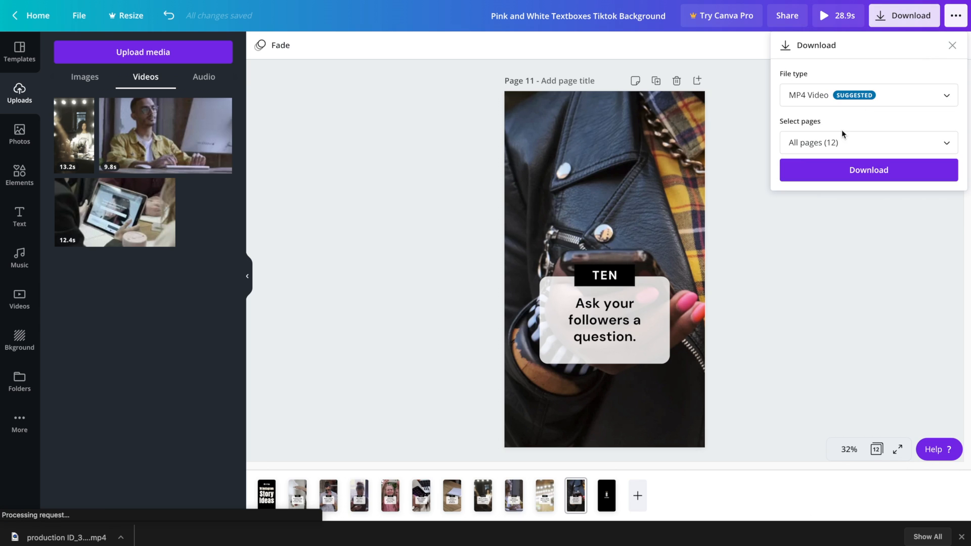
pyautogui.click(873, 146)
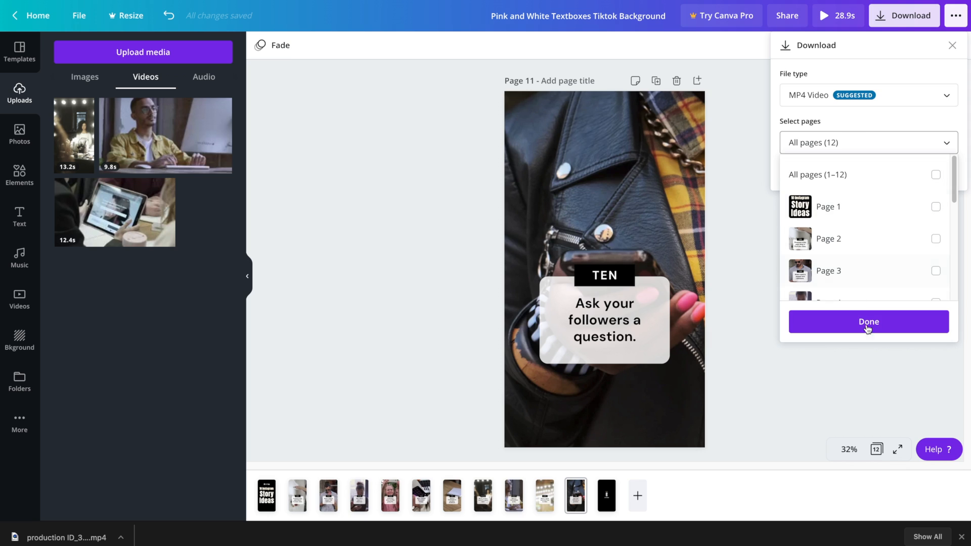
pyautogui.click(936, 143)
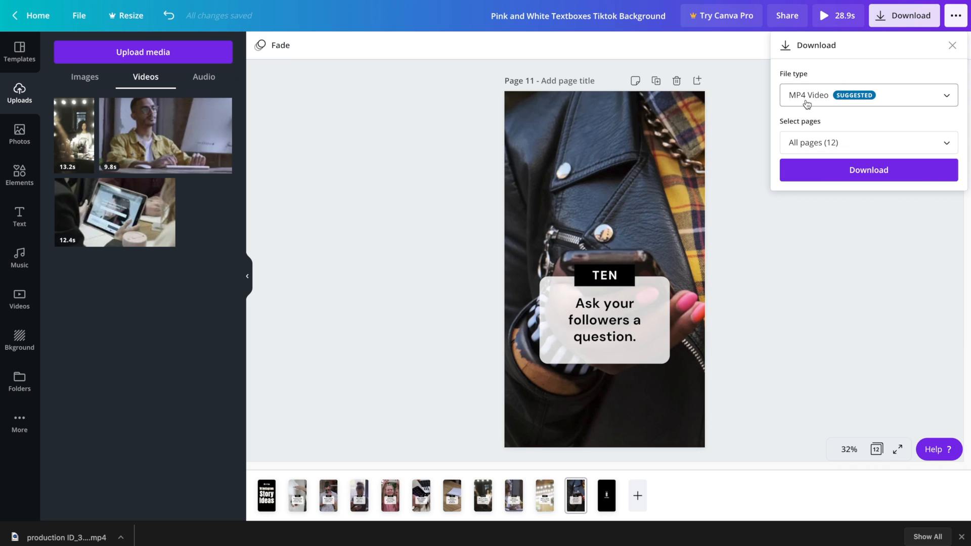
pyautogui.click(853, 101)
pyautogui.click(879, 161)
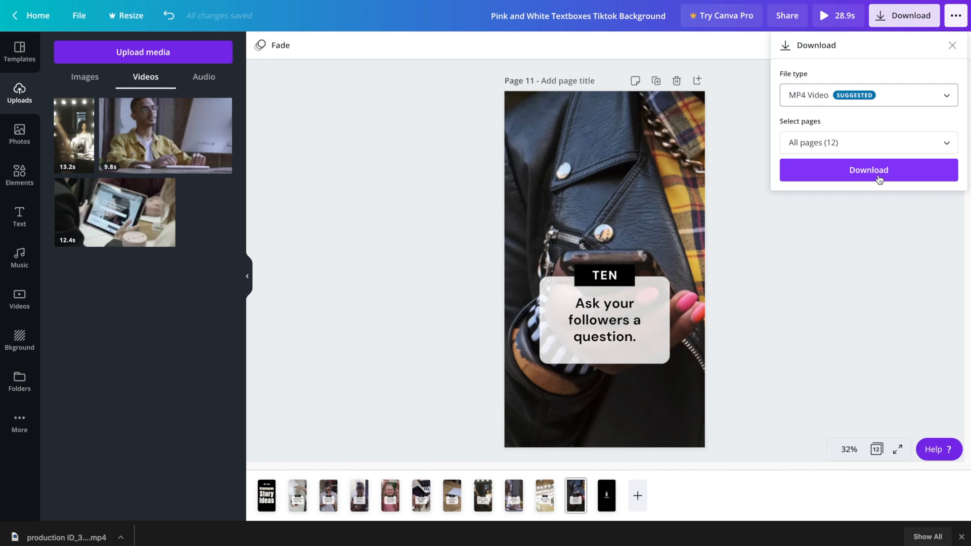
pyautogui.click(879, 177)
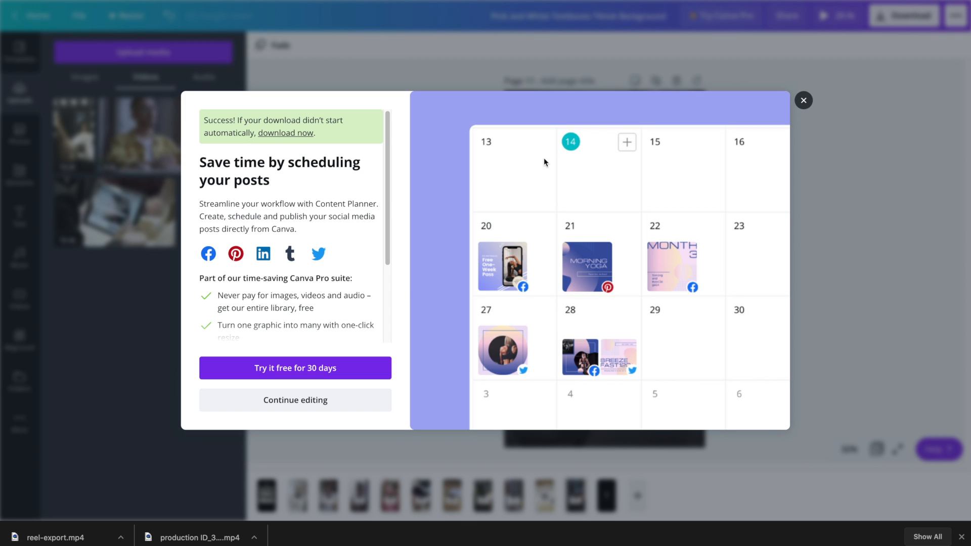
# Open reel-export.mp4 from the browser's download bar to play it
pyautogui.click(55, 535)
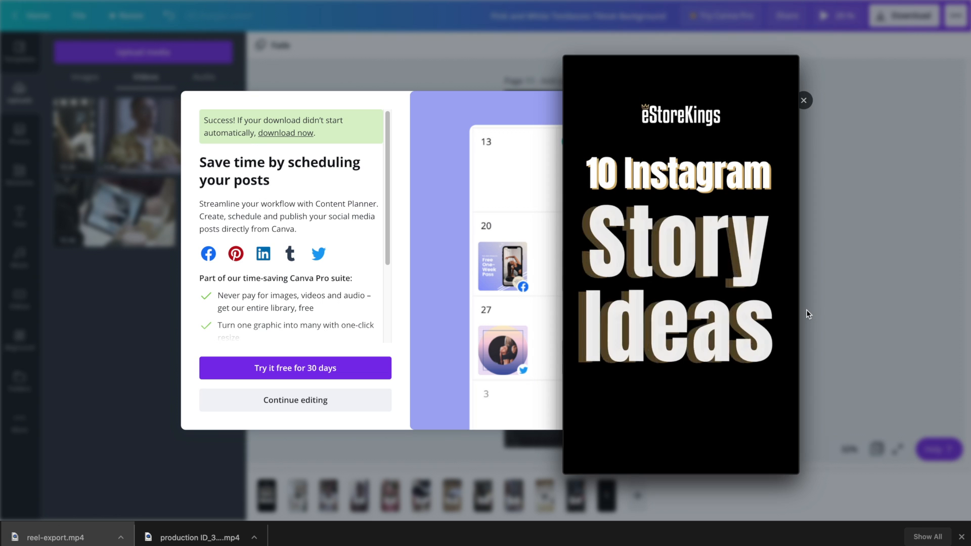